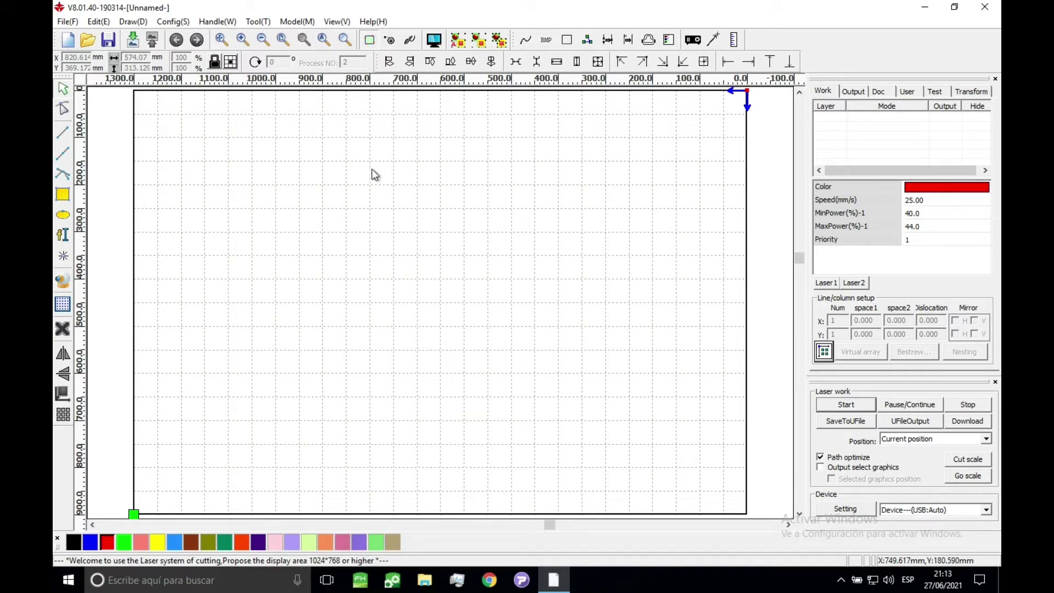
{"action": "left_click", "coordinate": [379, 23]}
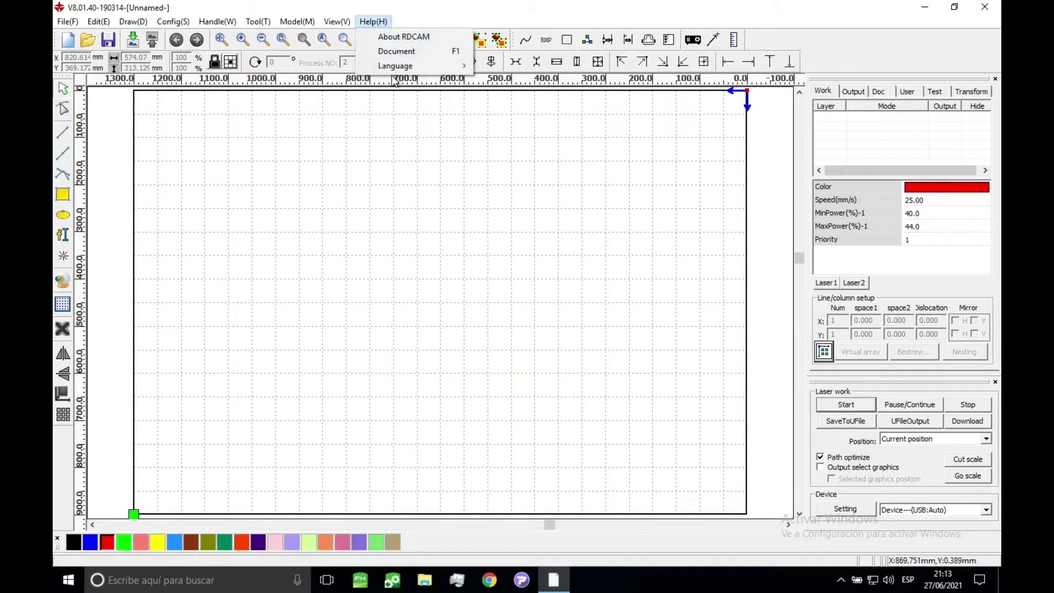
{"action": "mouse_move", "coordinate": [395, 65]}
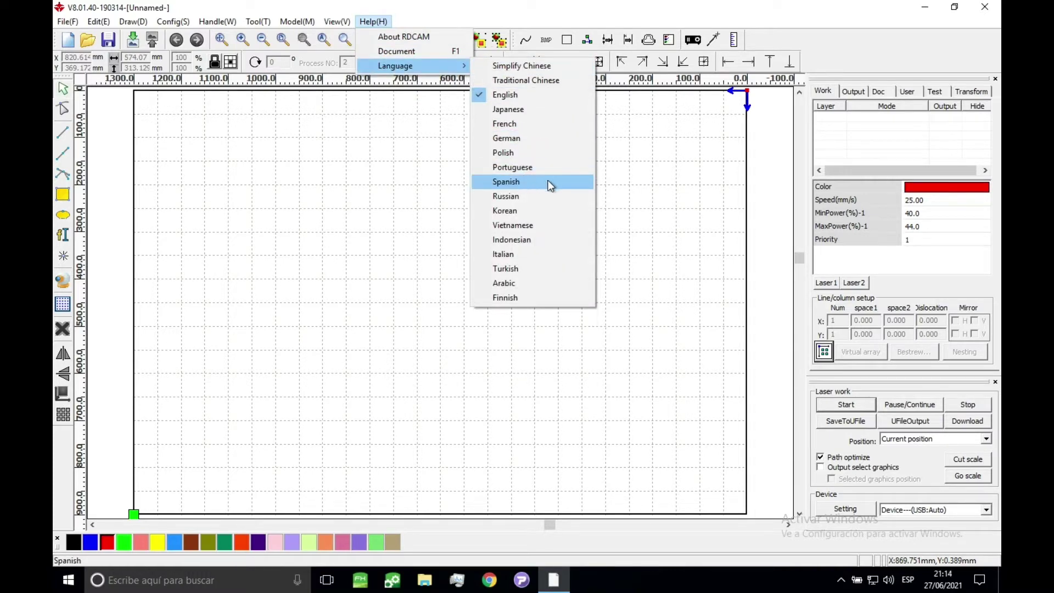
{"action": "left_click", "coordinate": [669, 130]}
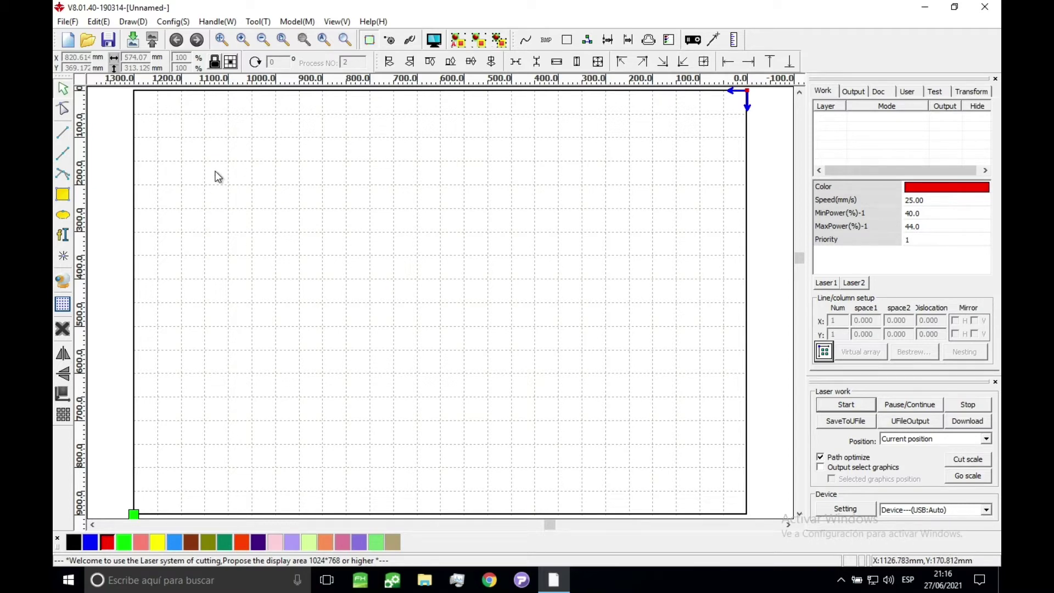
{"action": "left_click", "coordinate": [68, 24]}
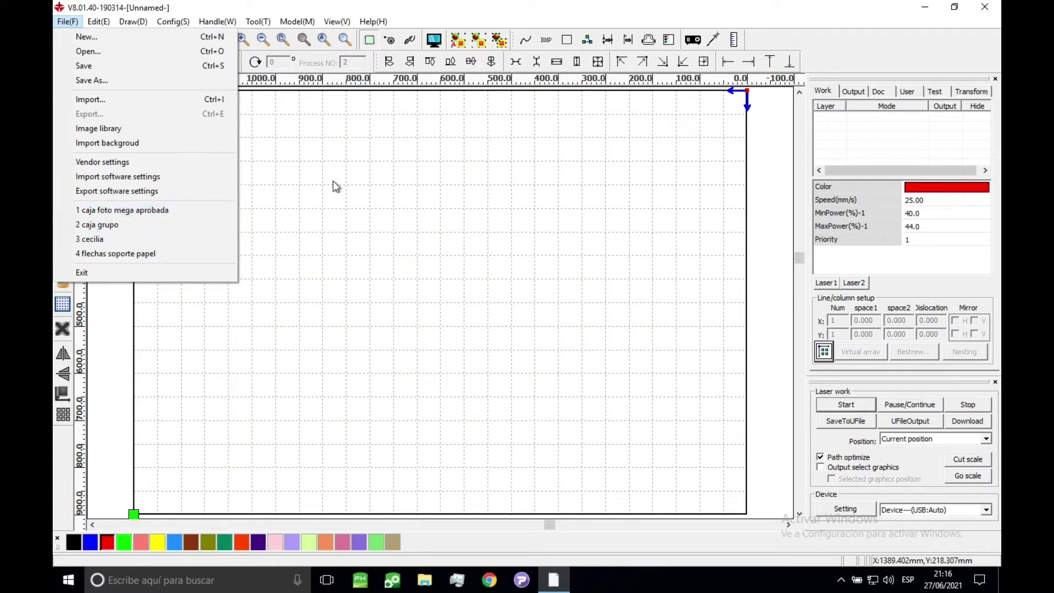
{"action": "left_click", "coordinate": [356, 182]}
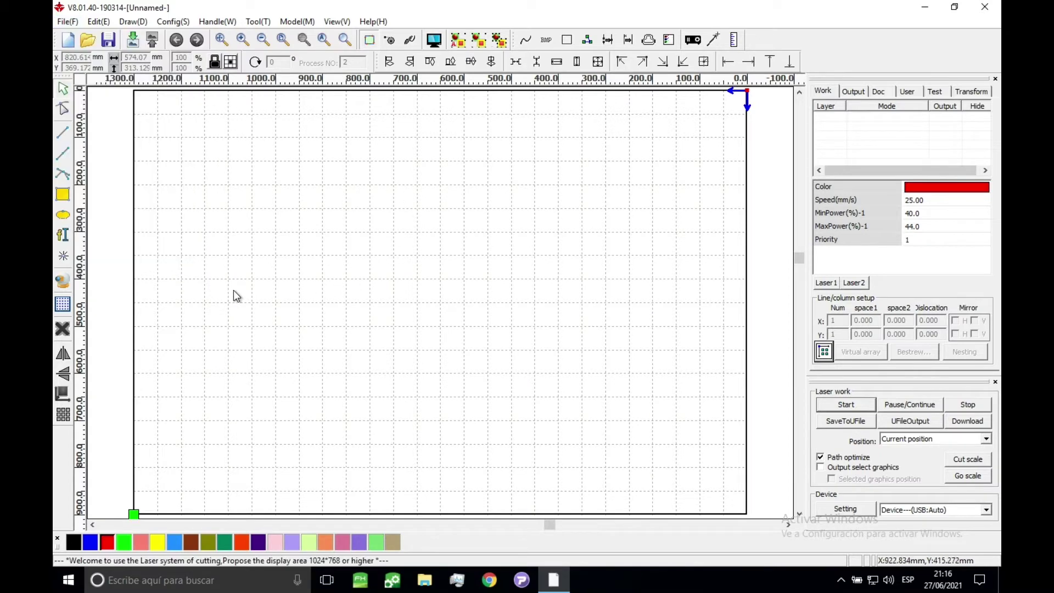
Step: Draw a rectangle about 212 mm wide and 205 mm high in the upper left part of the work area
{"action": "left_click", "coordinate": [64, 195]}
{"action": "left_click_drag", "start_coordinate": [244, 173], "coordinate": [345, 269]}
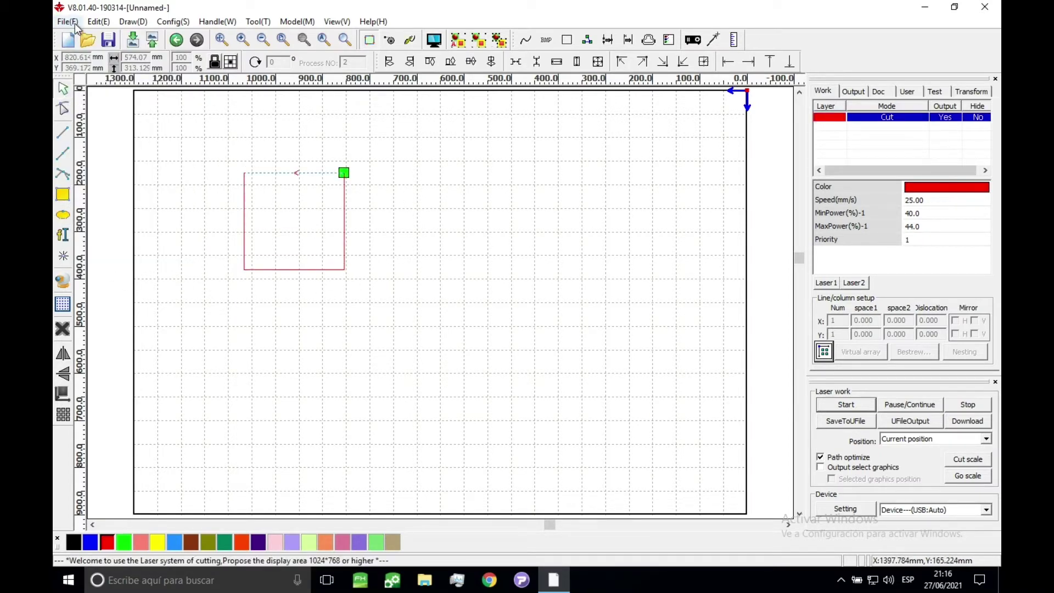
Step: Check which file types are offered for saving the drawing, and leave without saving
{"action": "left_click", "coordinate": [109, 42]}
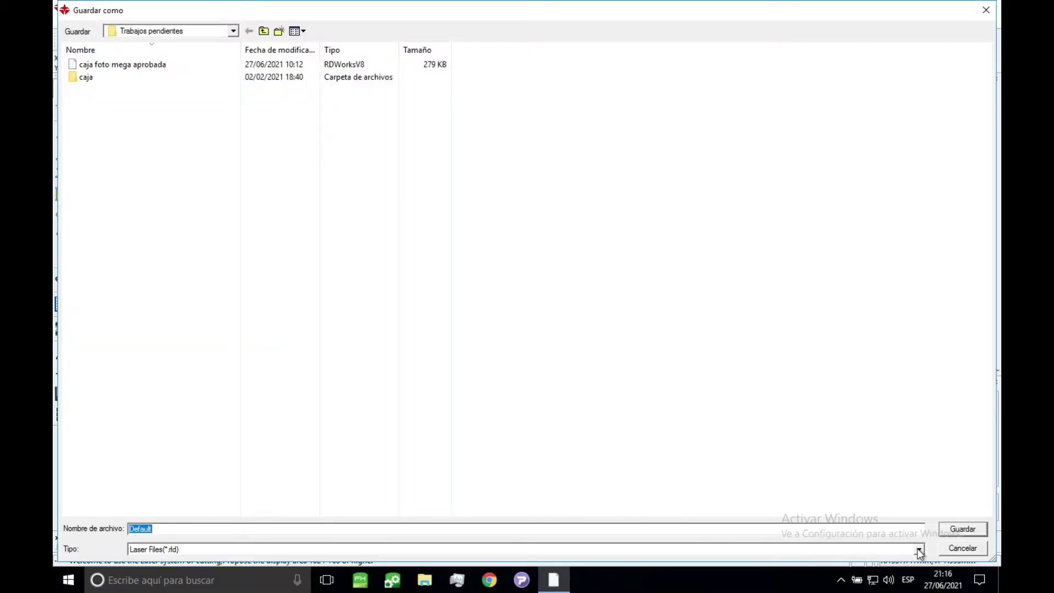
{"action": "left_click", "coordinate": [919, 549]}
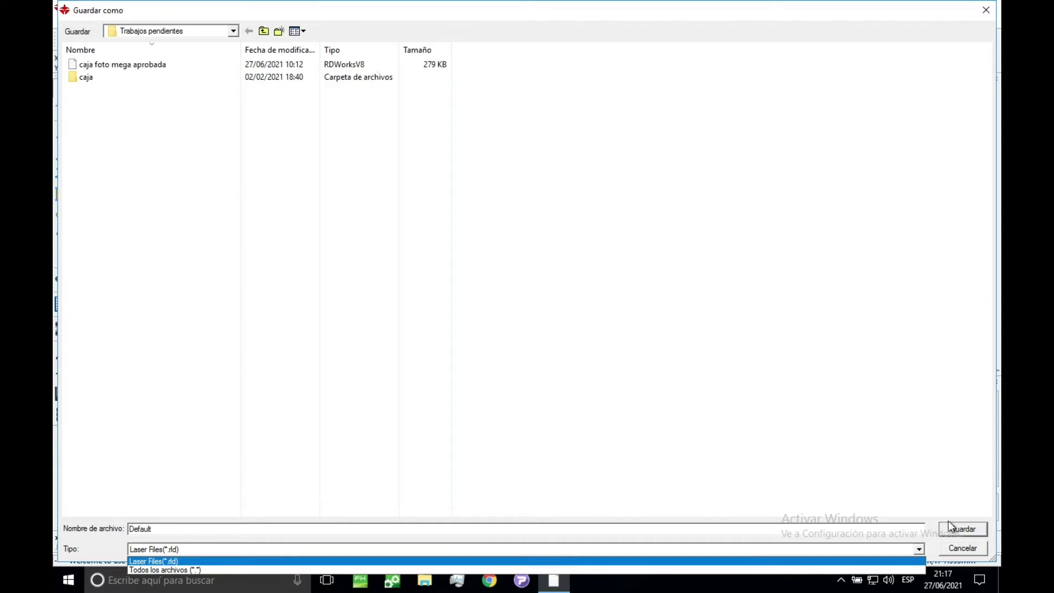
{"action": "left_click", "coordinate": [977, 552]}
{"action": "left_click", "coordinate": [963, 549]}
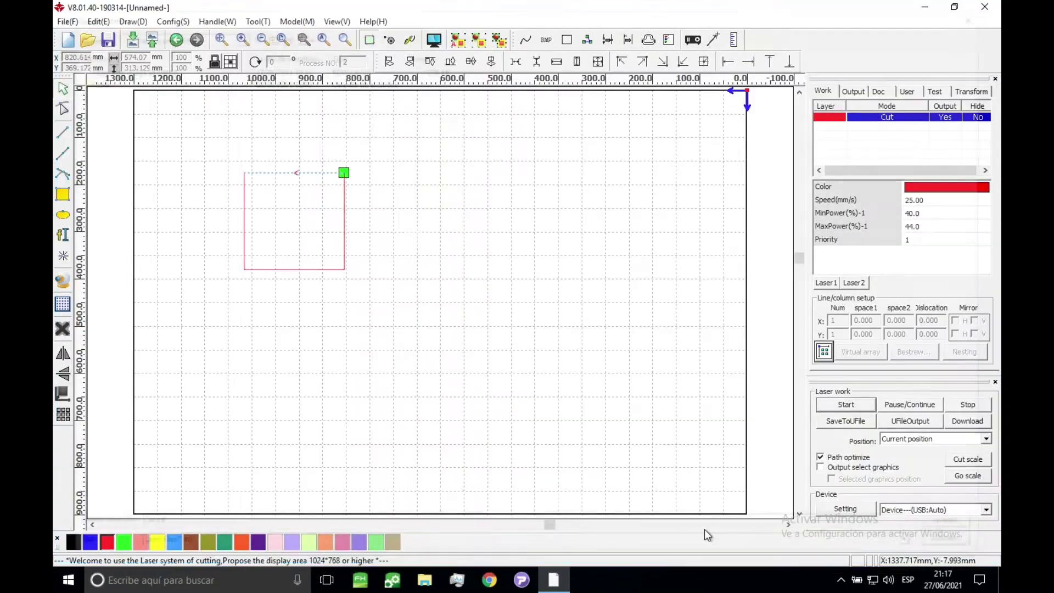
Step: Check which file formats are offered for exporting the selected rectangle, and leave without exporting
{"action": "left_click_drag", "start_coordinate": [222, 148], "coordinate": [390, 314]}
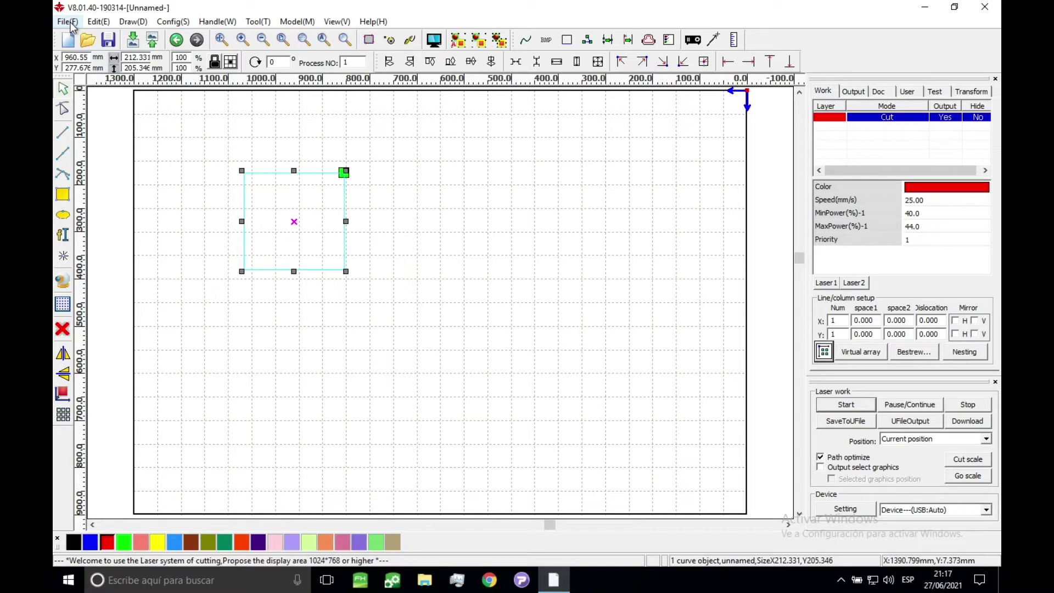
{"action": "left_click", "coordinate": [153, 50]}
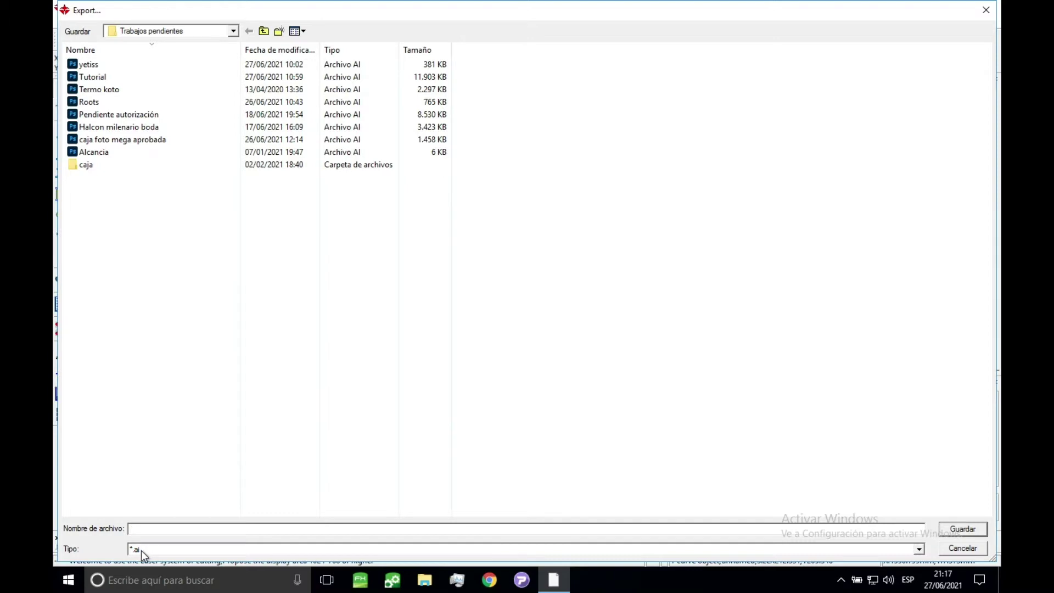
{"action": "left_click", "coordinate": [919, 550]}
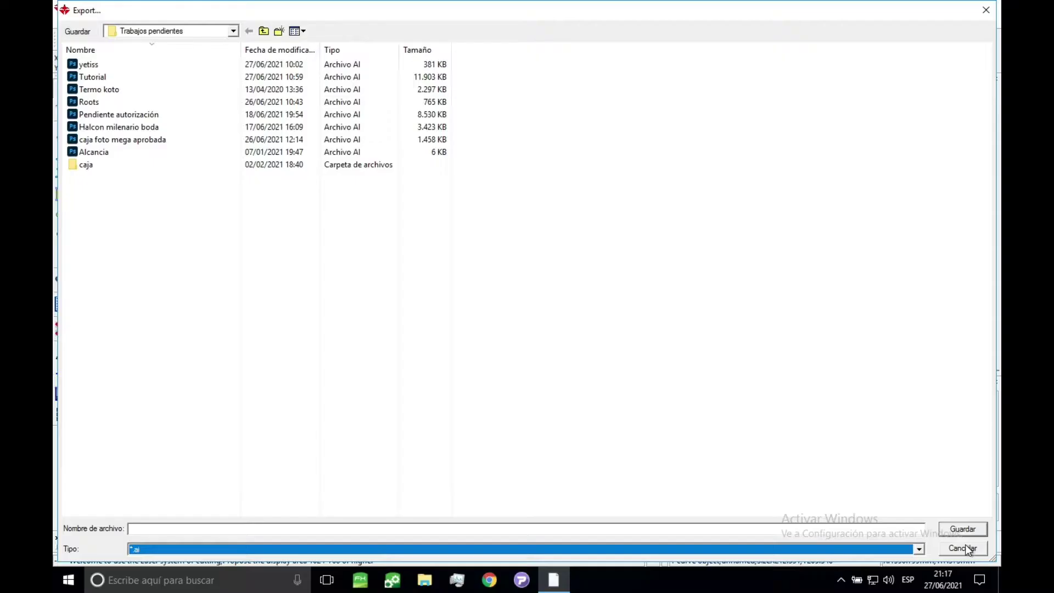
{"action": "left_click", "coordinate": [968, 549]}
{"action": "left_click", "coordinate": [445, 226]}
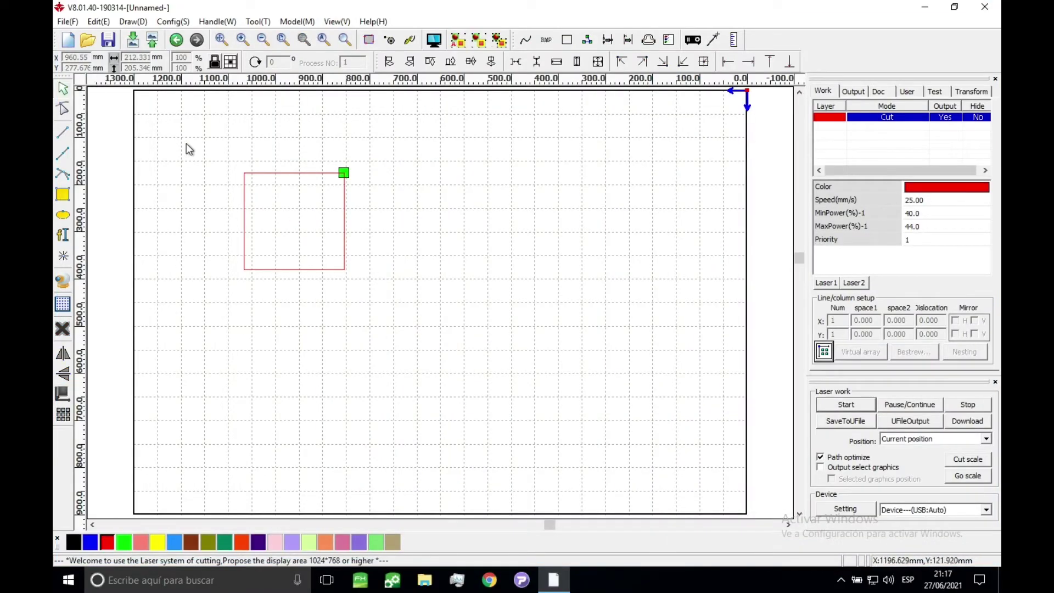
Step: Select the rectangle and fit the view to the selection
{"action": "left_click_drag", "start_coordinate": [195, 134], "coordinate": [462, 335]}
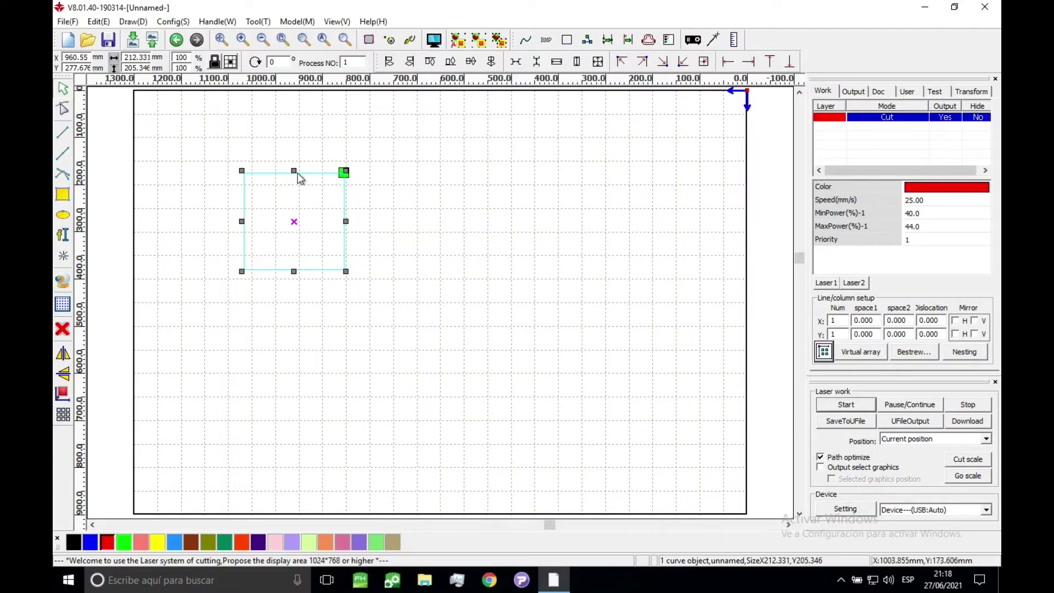
{"action": "left_click", "coordinate": [276, 134]}
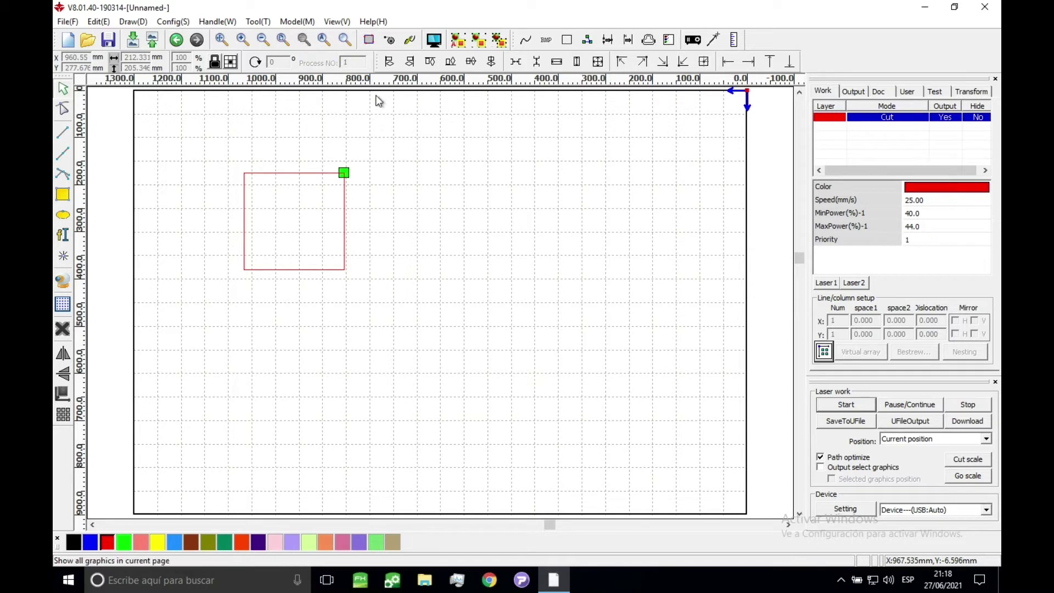
{"action": "left_click", "coordinate": [312, 173]}
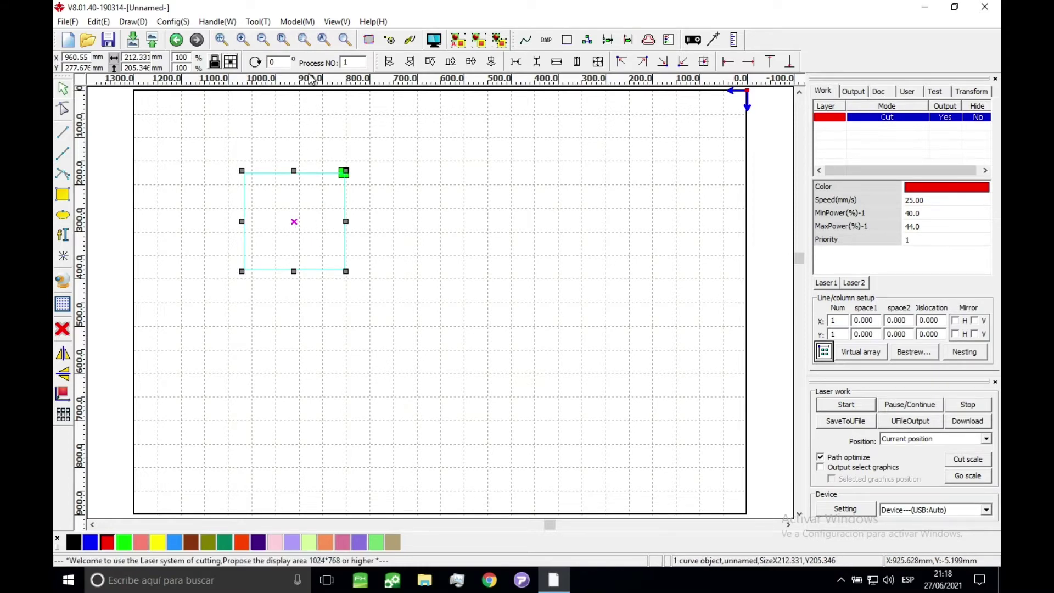
{"action": "left_click", "coordinate": [308, 44]}
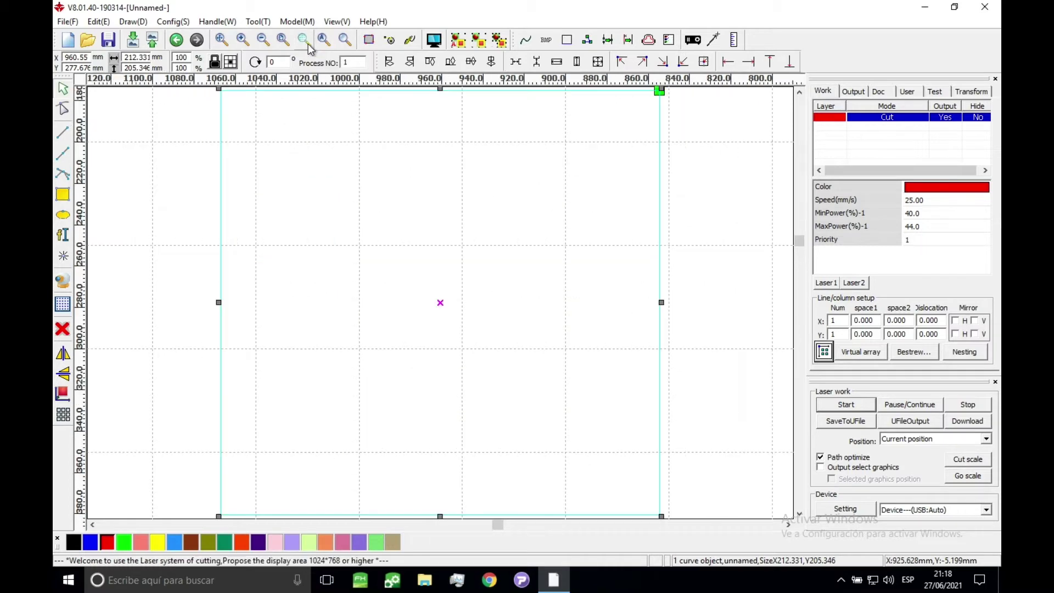
{"action": "left_click", "coordinate": [360, 245]}
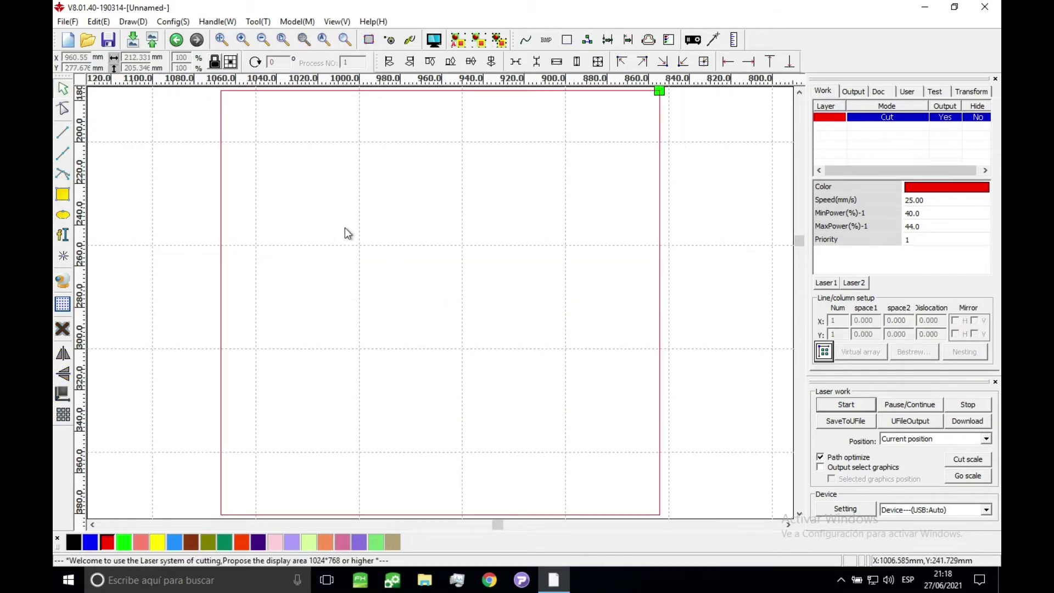
Step: Draw a near-circular ellipse about 276 mm wide and 271 mm high below and to the right of the rectangle
{"action": "left_click", "coordinate": [266, 43]}
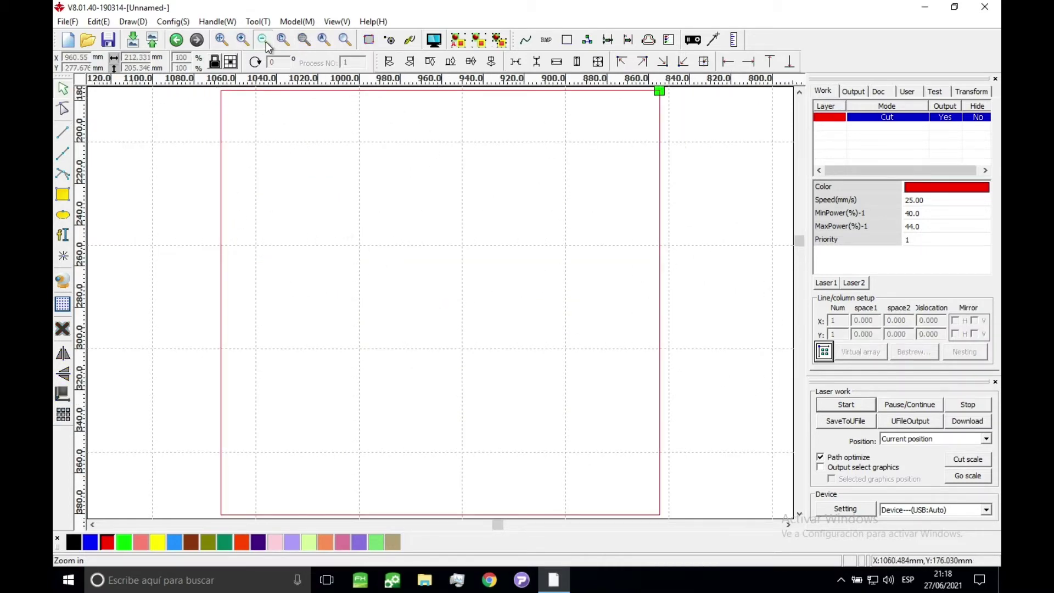
{"action": "left_click", "coordinate": [265, 41]}
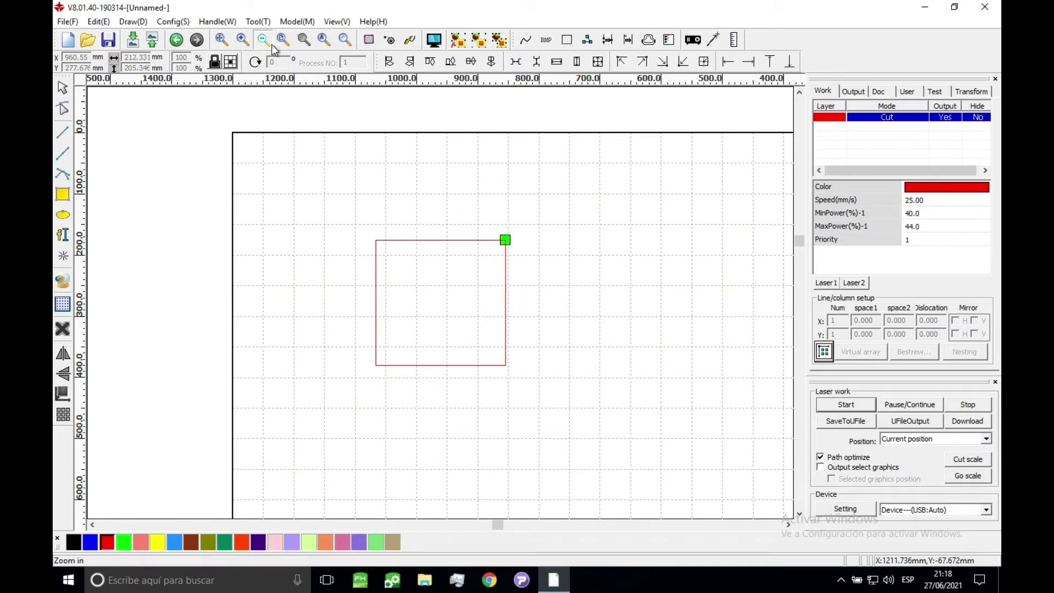
{"action": "left_click", "coordinate": [272, 44]}
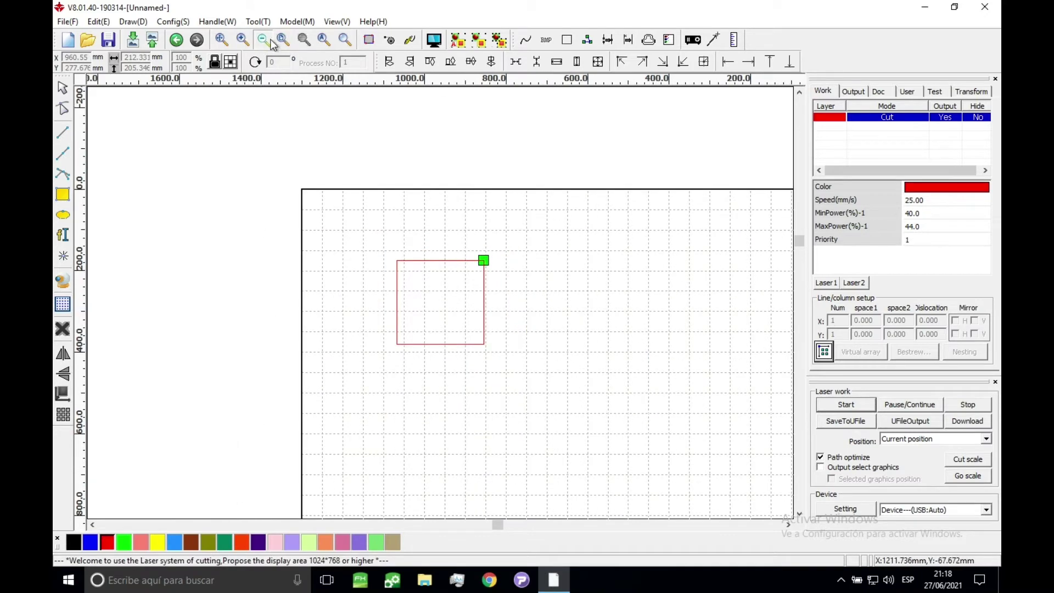
{"action": "left_click", "coordinate": [800, 515]}
{"action": "left_click", "coordinate": [787, 523]}
{"action": "left_click", "coordinate": [787, 524]}
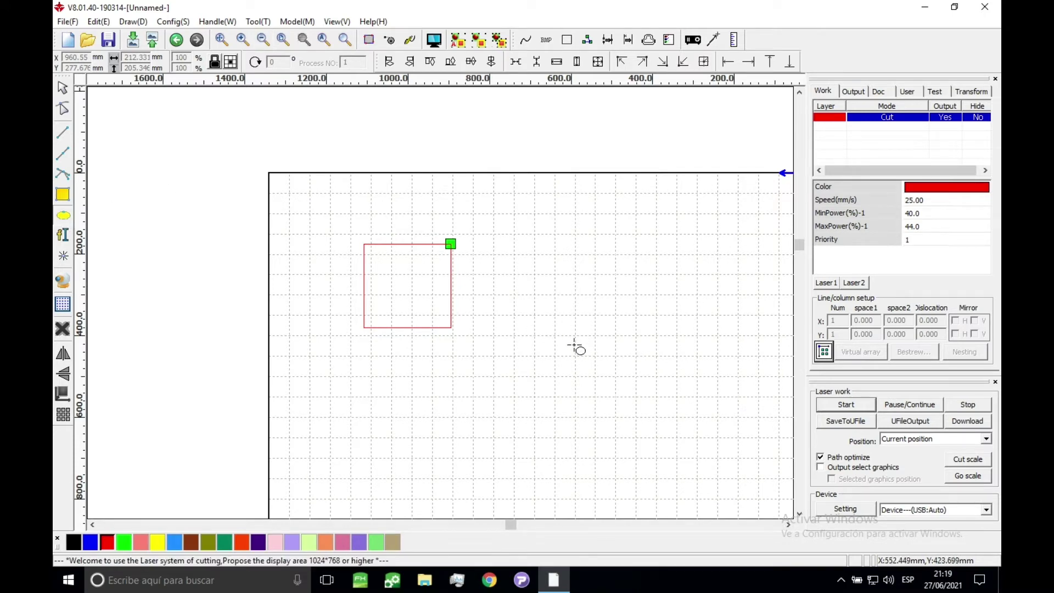
{"action": "left_click_drag", "start_coordinate": [575, 347], "coordinate": [686, 456]}
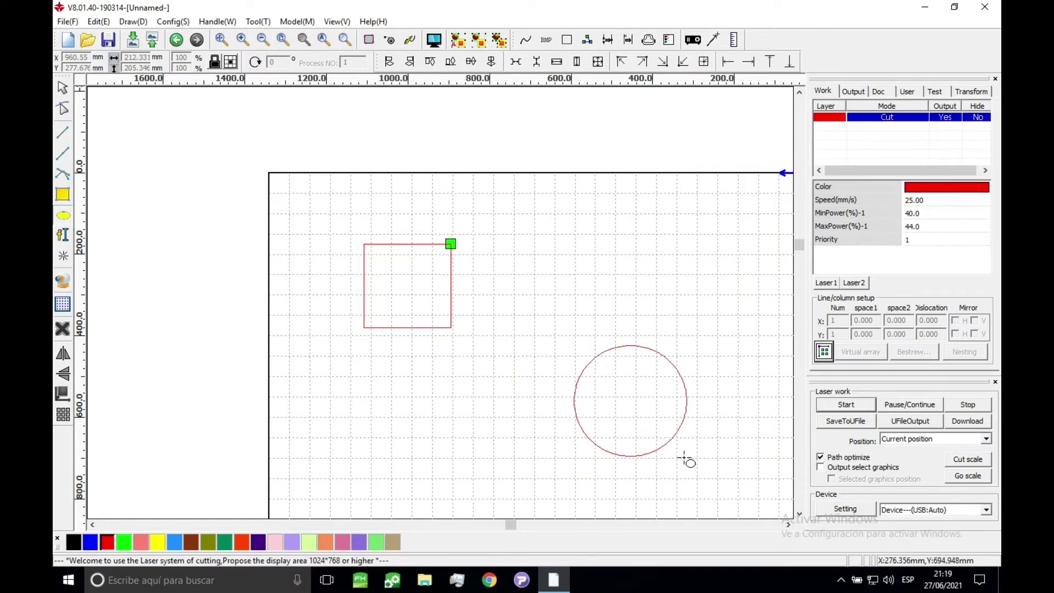
{"action": "left_click", "coordinate": [63, 91]}
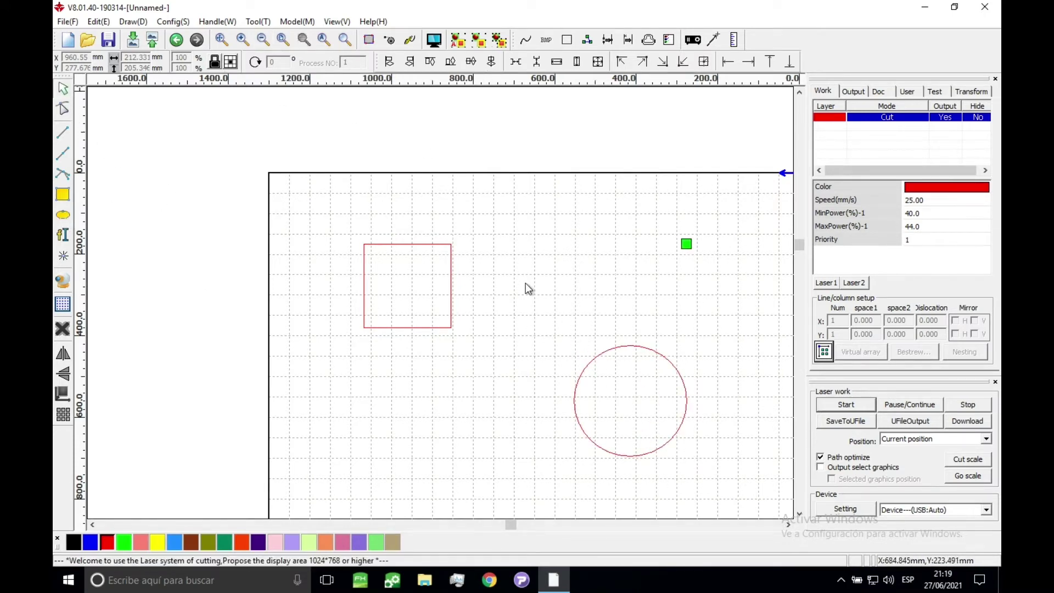
Step: Fit the view to the selected rectangle, to all graphics, and finally to the whole work area
{"action": "left_click", "coordinate": [396, 244]}
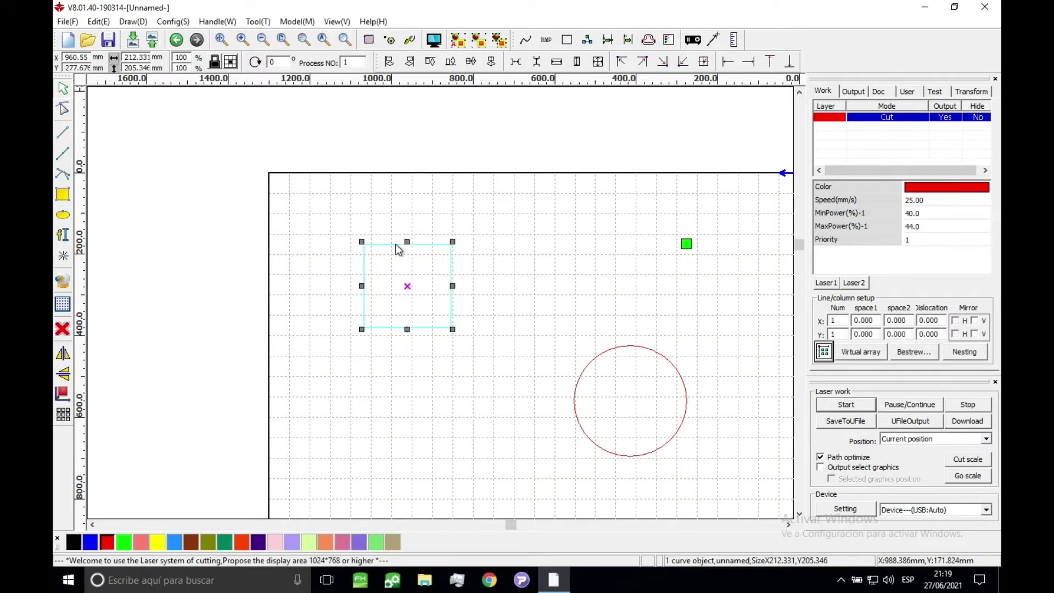
{"action": "left_click", "coordinate": [322, 41]}
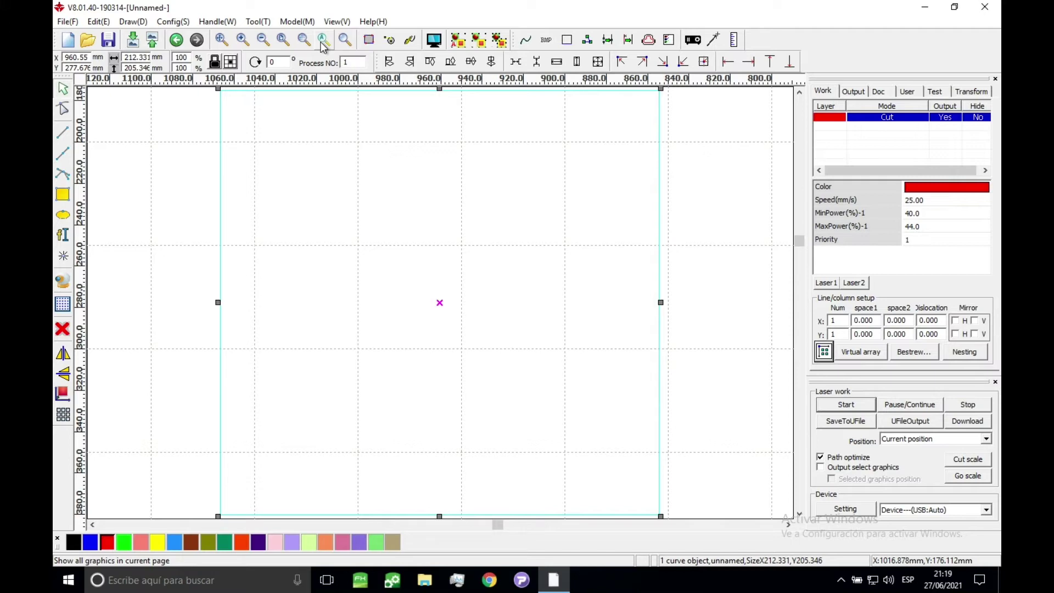
{"action": "left_click", "coordinate": [323, 43]}
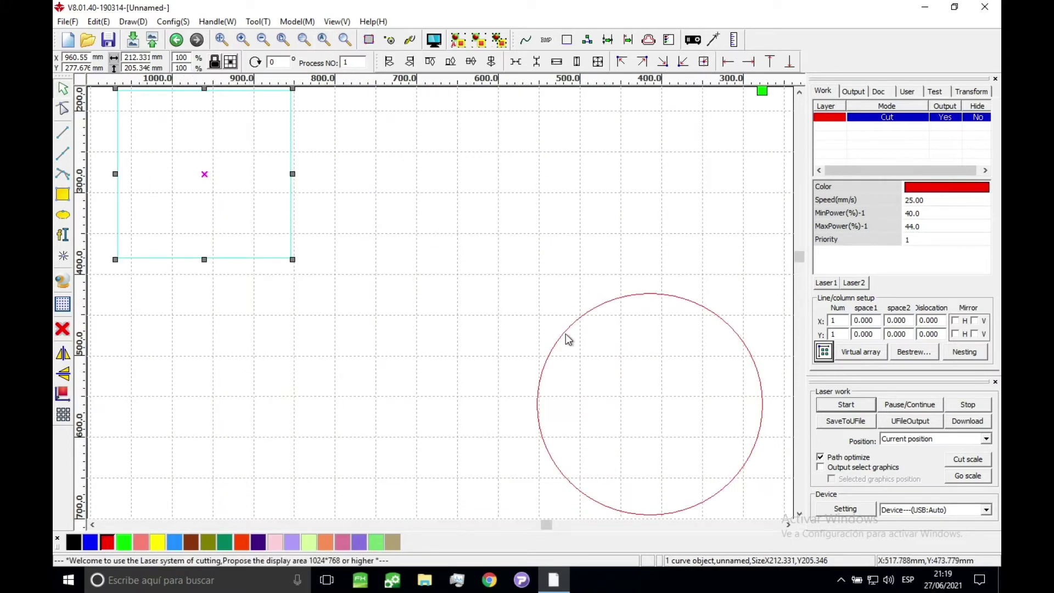
{"action": "left_click", "coordinate": [282, 43]}
{"action": "left_click", "coordinate": [508, 216]}
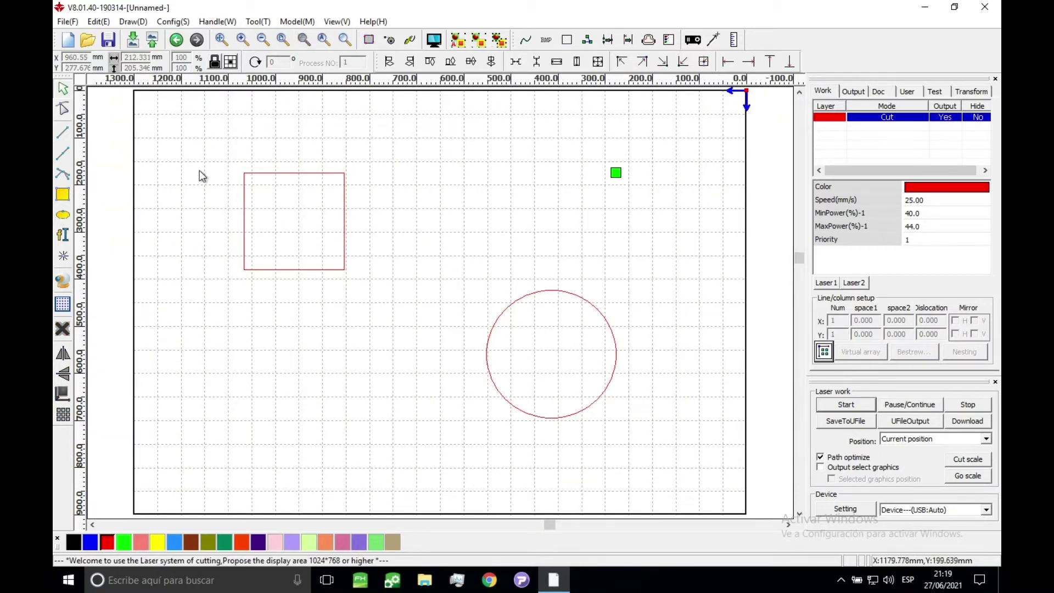
Step: Move the ellipse up and closer to the rectangle, centred at about X 653 mm, Y 460 mm
{"action": "left_click", "coordinate": [564, 292]}
{"action": "mouse_move", "coordinate": [550, 356]}
{"action": "left_mouse_down"}
{"action": "mouse_move", "coordinate": [478, 313]}
{"action": "mouse_move", "coordinate": [437, 309]}
{"action": "left_mouse_up"}
Step: Draw a second rectangle about 192 mm wide and 228 mm high, up and to the right of the ellipse
{"action": "left_click", "coordinate": [62, 194]}
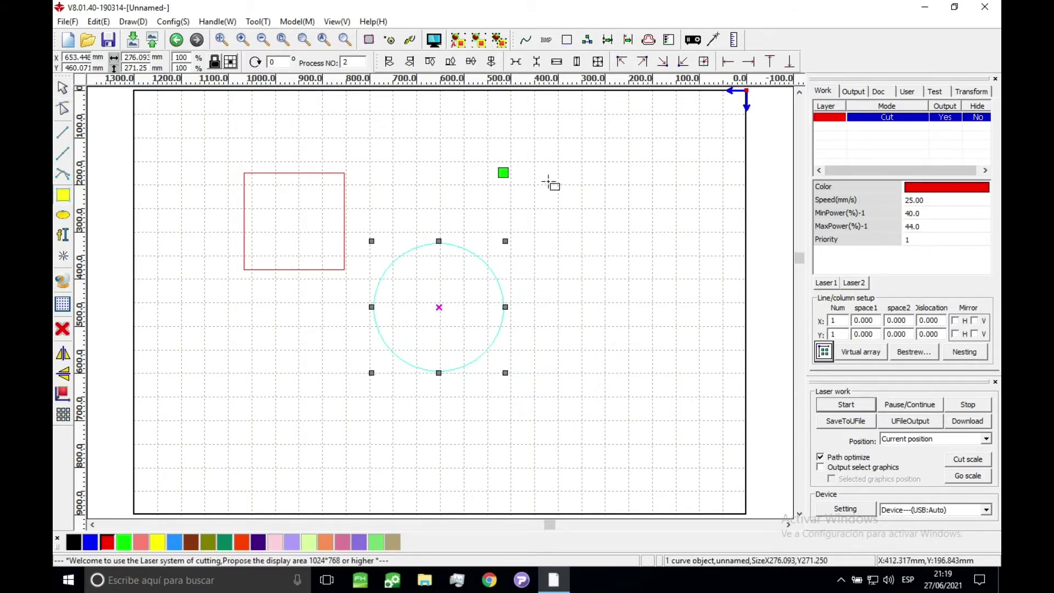
{"action": "left_click_drag", "start_coordinate": [528, 156], "coordinate": [617, 262]}
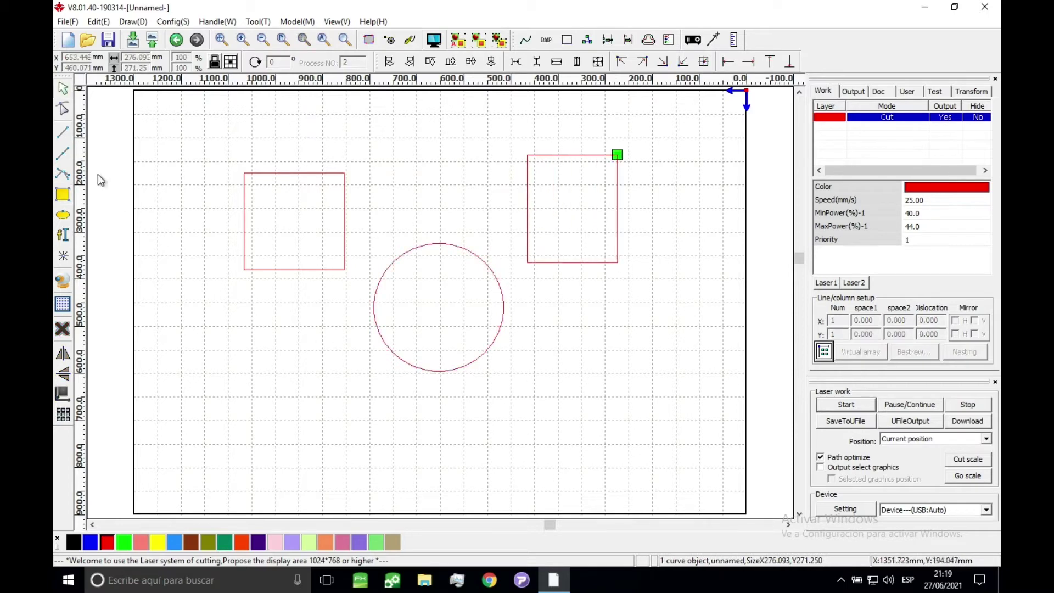
{"action": "left_click", "coordinate": [73, 91]}
Step: Show the laser's travel path between the two rectangles and the ellipse
{"action": "left_click_drag", "start_coordinate": [244, 135], "coordinate": [672, 426]}
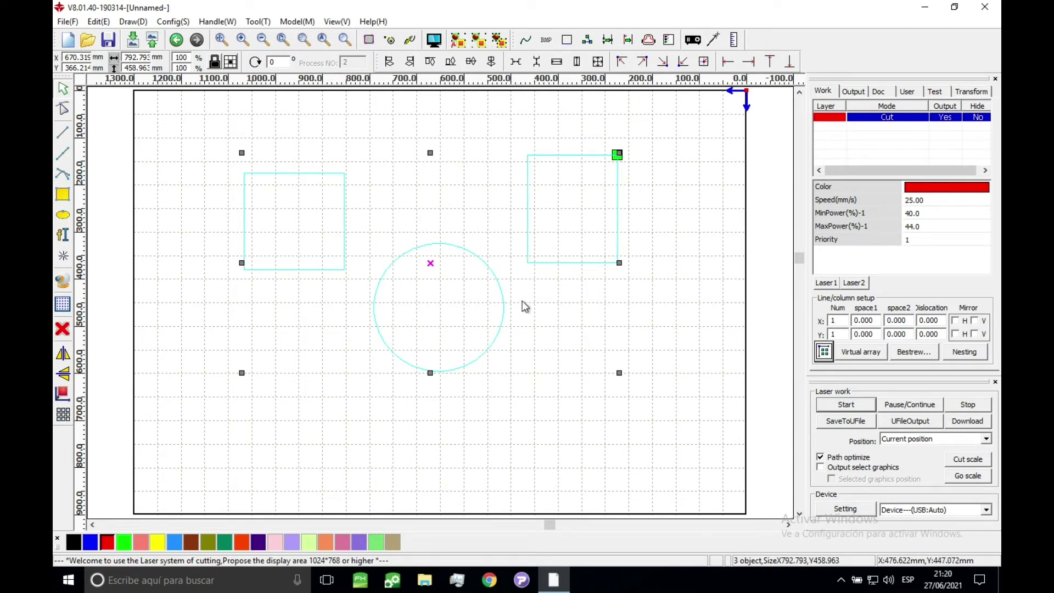
{"action": "left_click", "coordinate": [474, 132]}
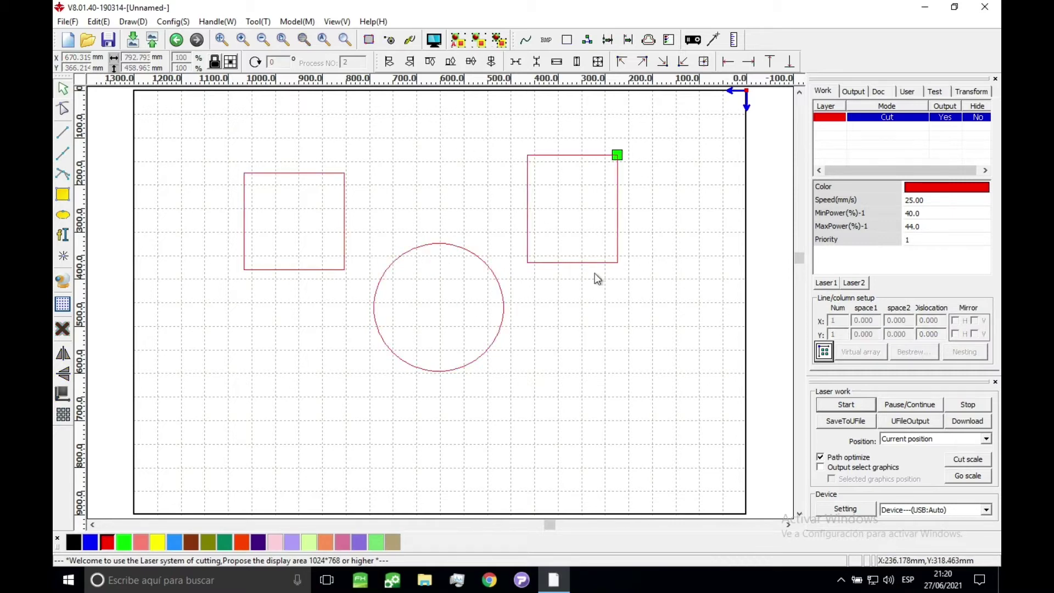
{"action": "left_click", "coordinate": [552, 155]}
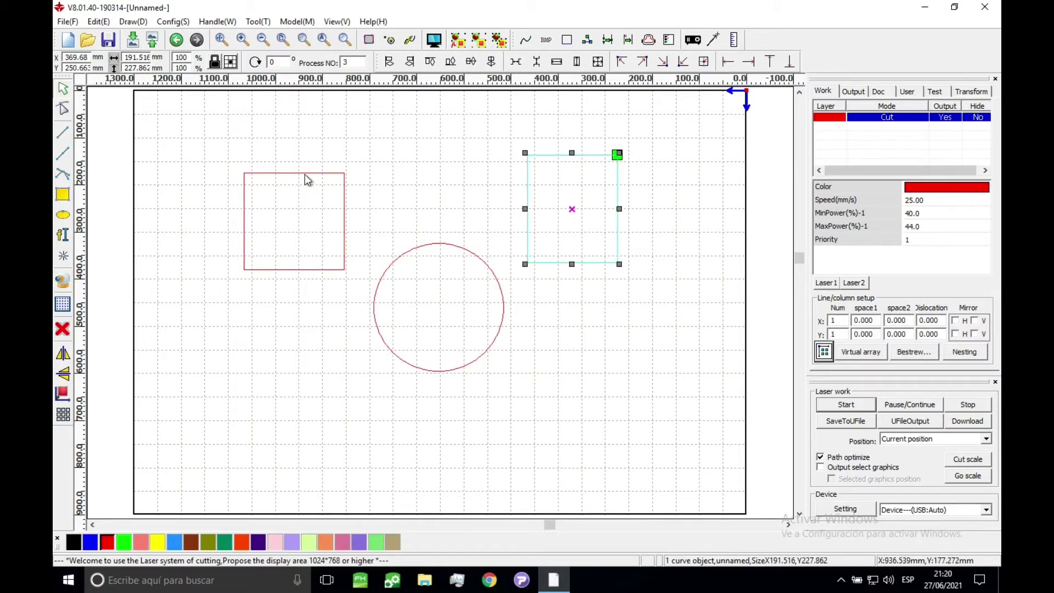
{"action": "left_click", "coordinate": [315, 144]}
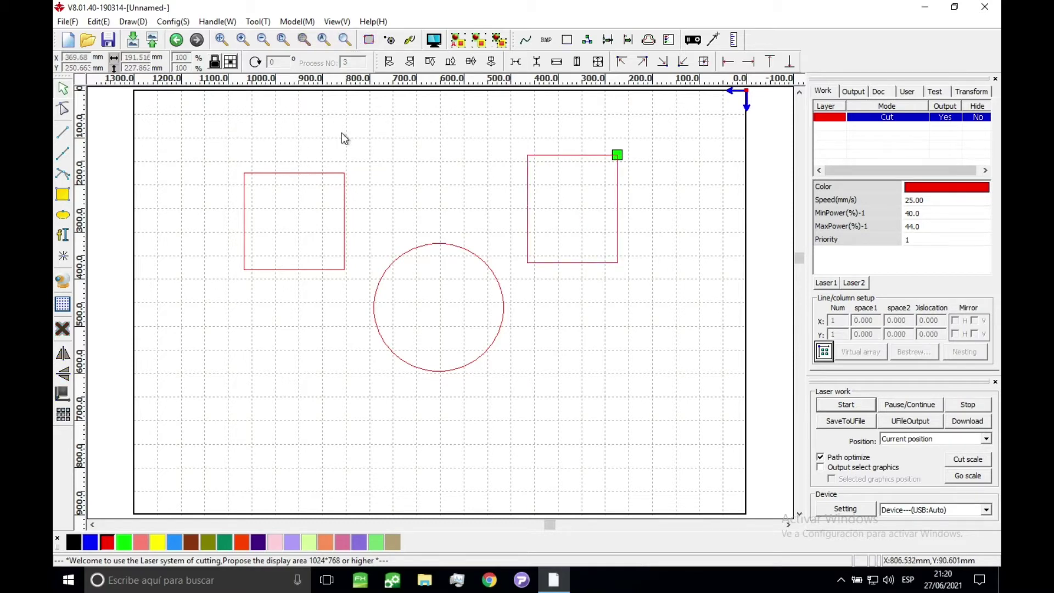
{"action": "left_click", "coordinate": [368, 40]}
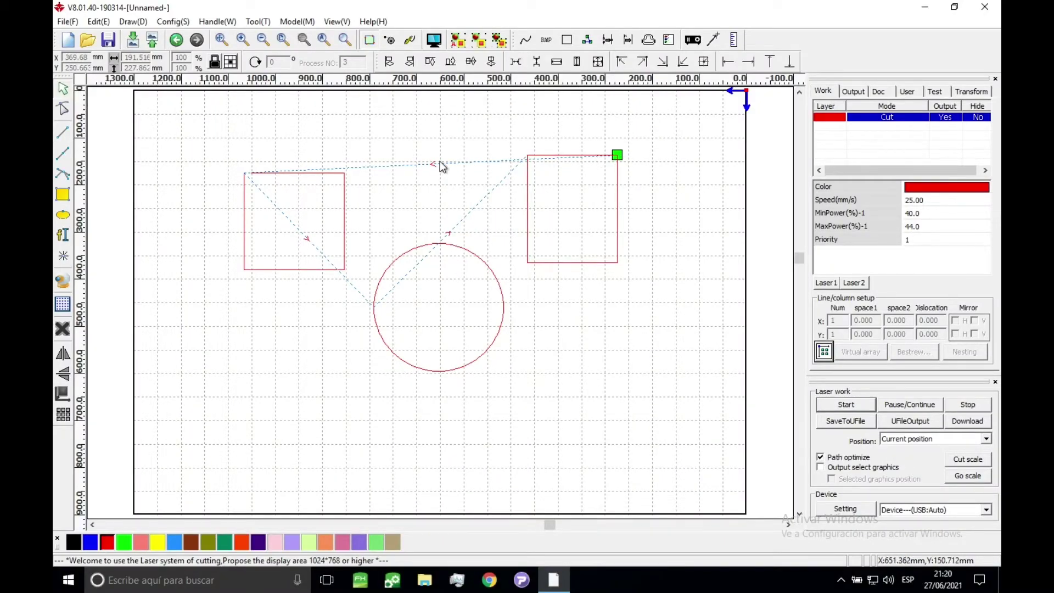
Step: Examine the laser's start point and cutting order by selecting the upper-right rectangle and all three shapes
{"action": "left_click", "coordinate": [600, 156]}
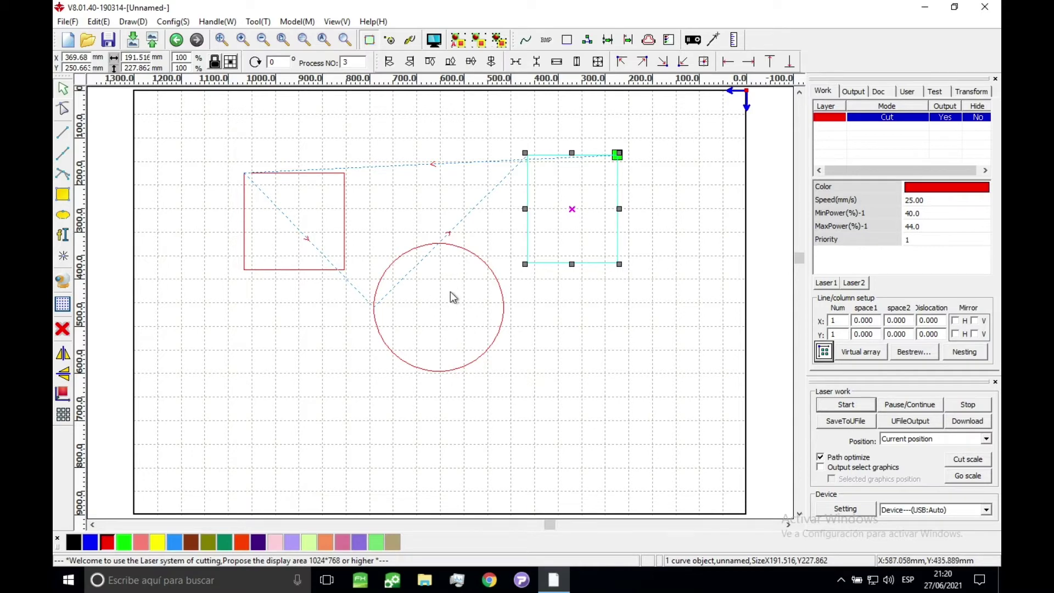
{"action": "left_click", "coordinate": [666, 153]}
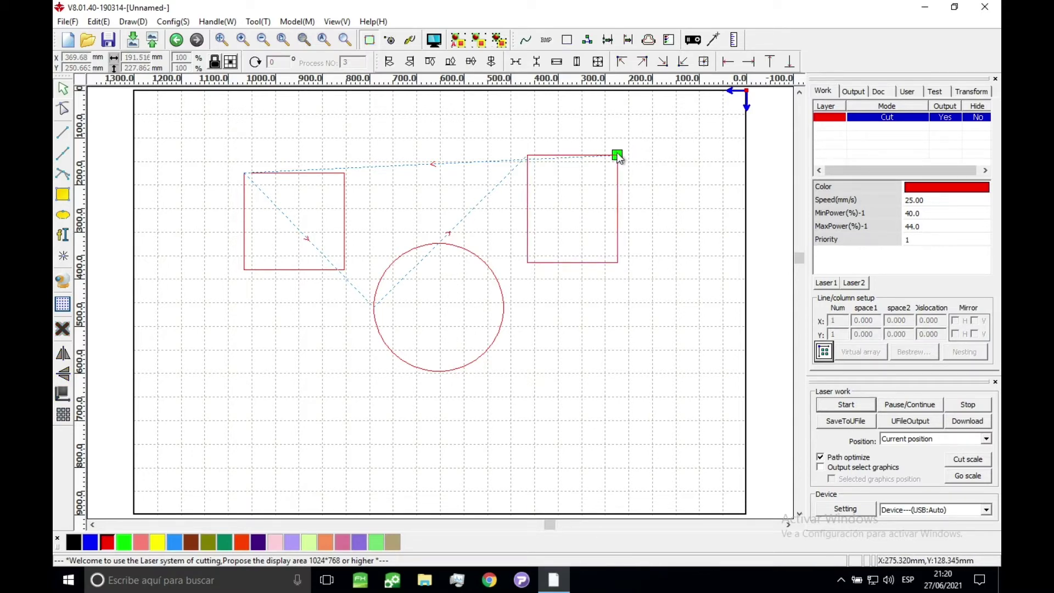
{"action": "left_click", "coordinate": [617, 156]}
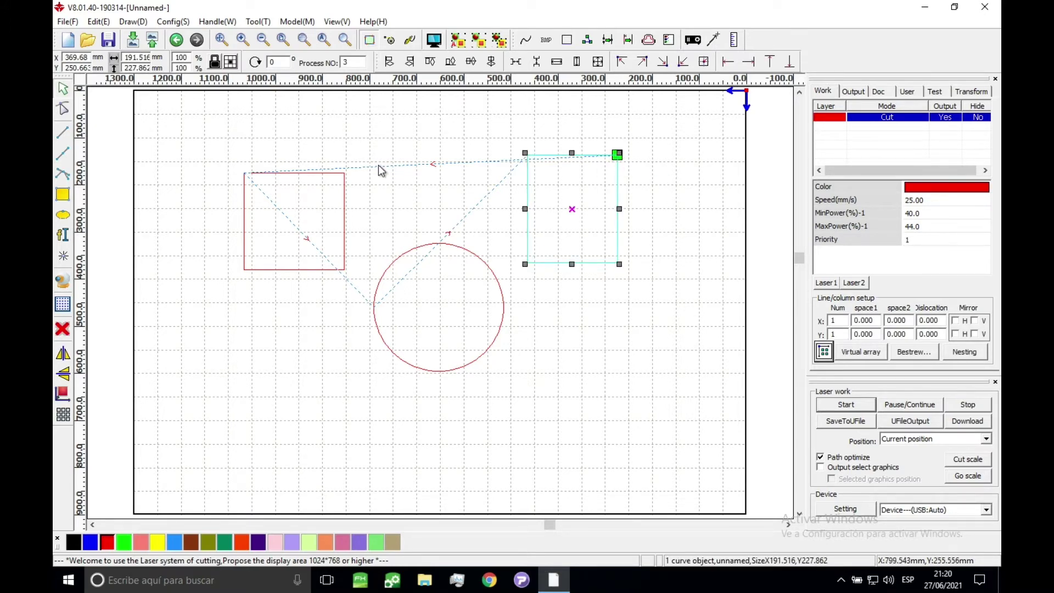
{"action": "left_click", "coordinate": [404, 117]}
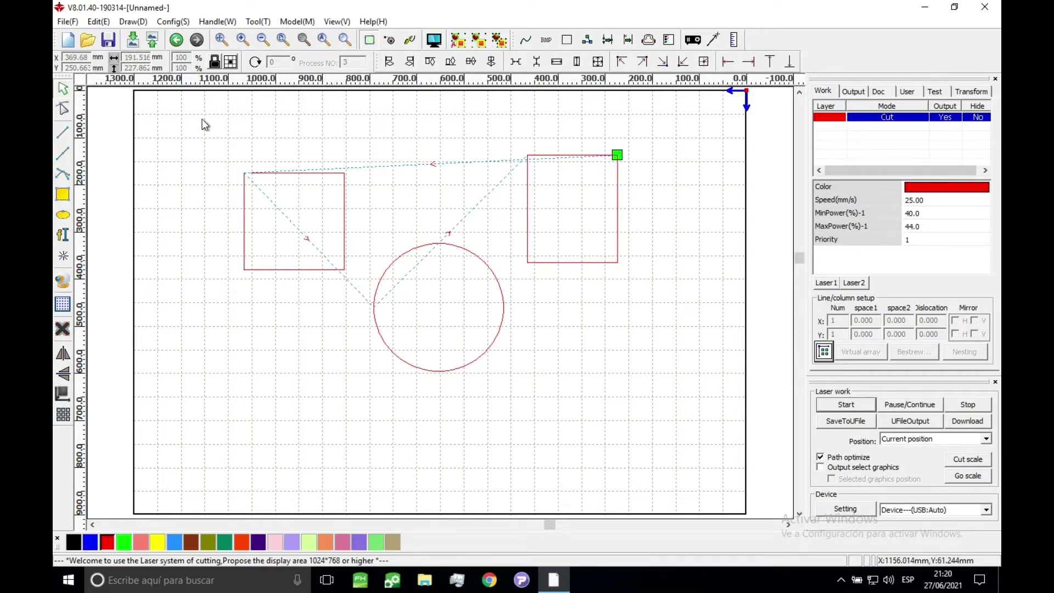
{"action": "left_click_drag", "start_coordinate": [202, 120], "coordinate": [638, 419]}
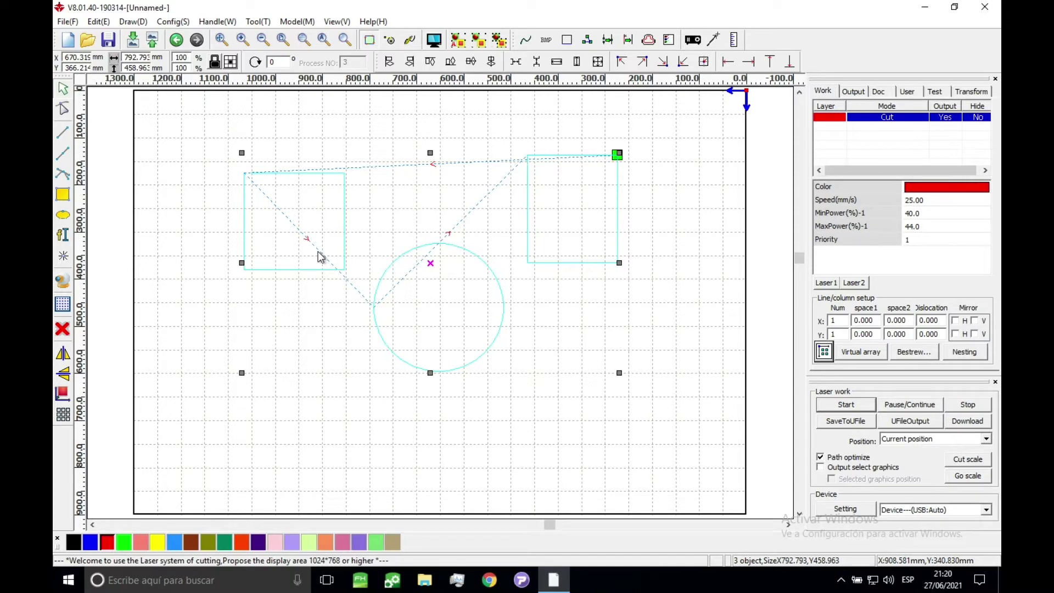
{"action": "left_click", "coordinate": [591, 146]}
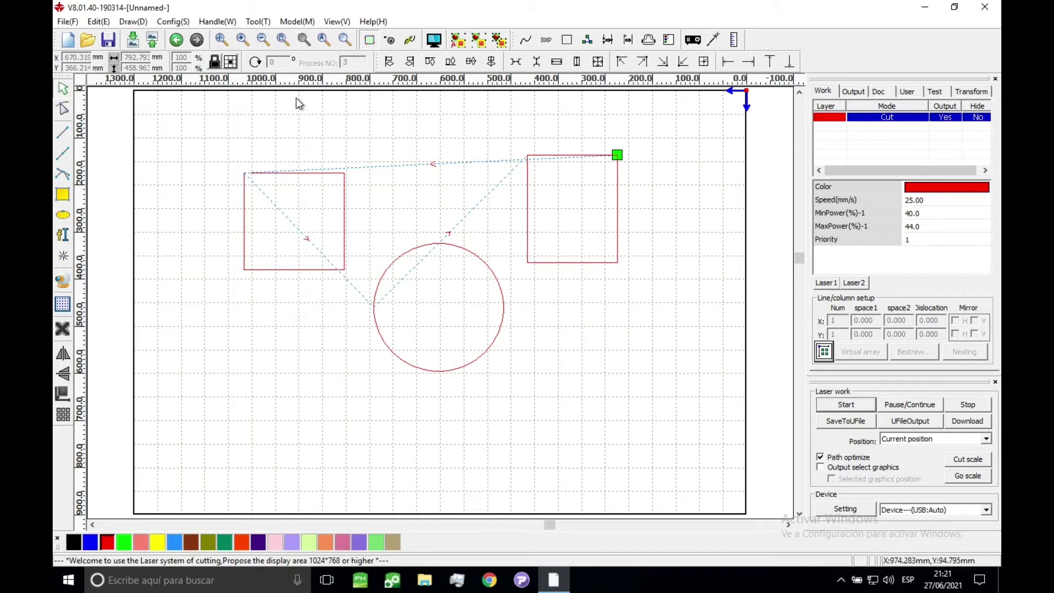
Step: Open the cutting preview to read the job's size, total time and travel distances, and close it
{"action": "left_click", "coordinate": [437, 44]}
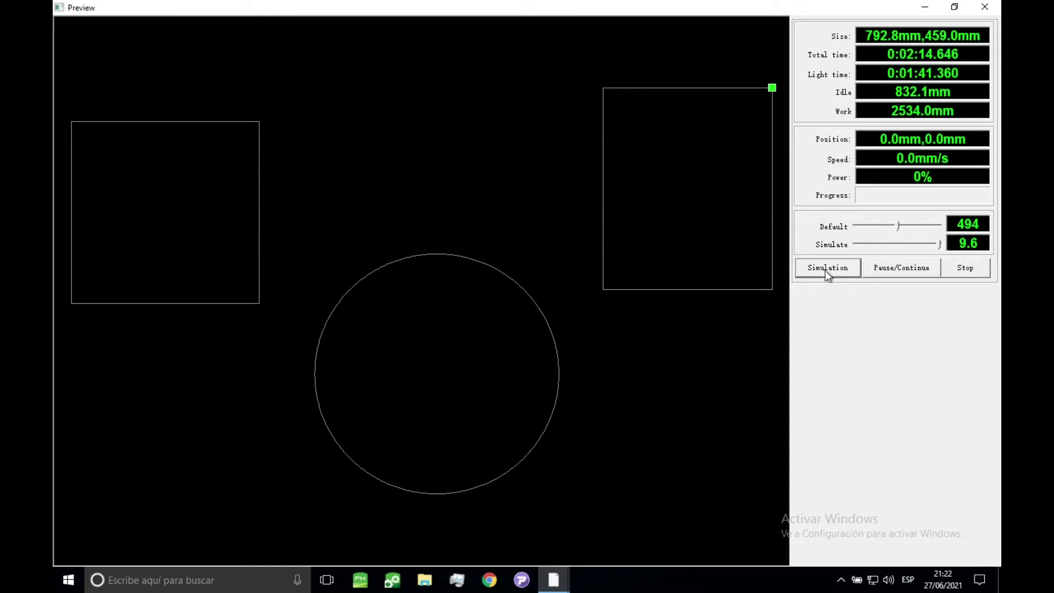
{"action": "double_click", "coordinate": [730, 7]}
{"action": "left_click_drag", "start_coordinate": [730, 140], "coordinate": [729, 210]}
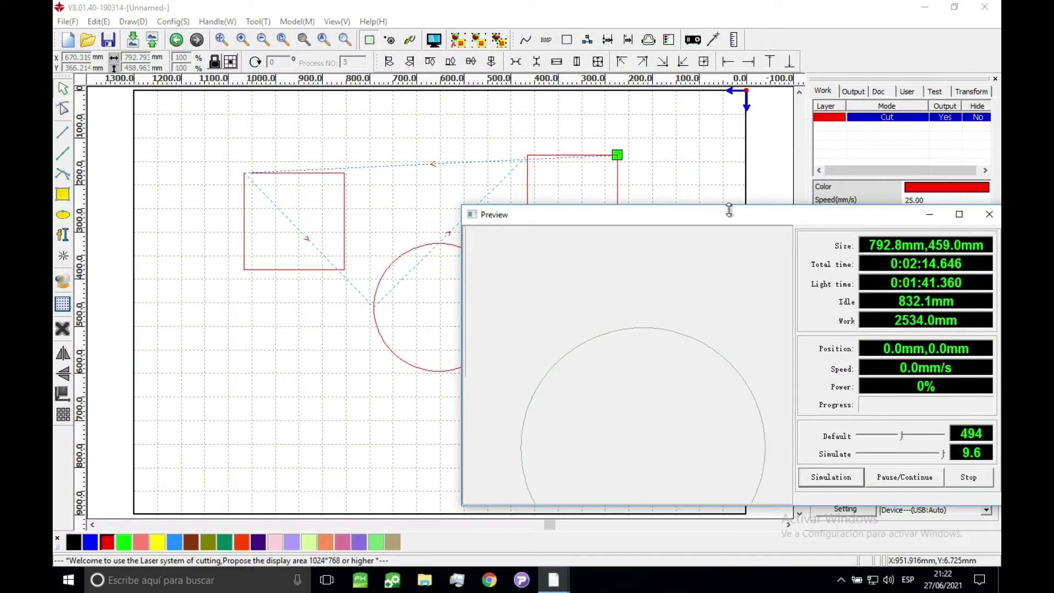
{"action": "left_click", "coordinate": [961, 217]}
{"action": "left_click", "coordinate": [989, 7]}
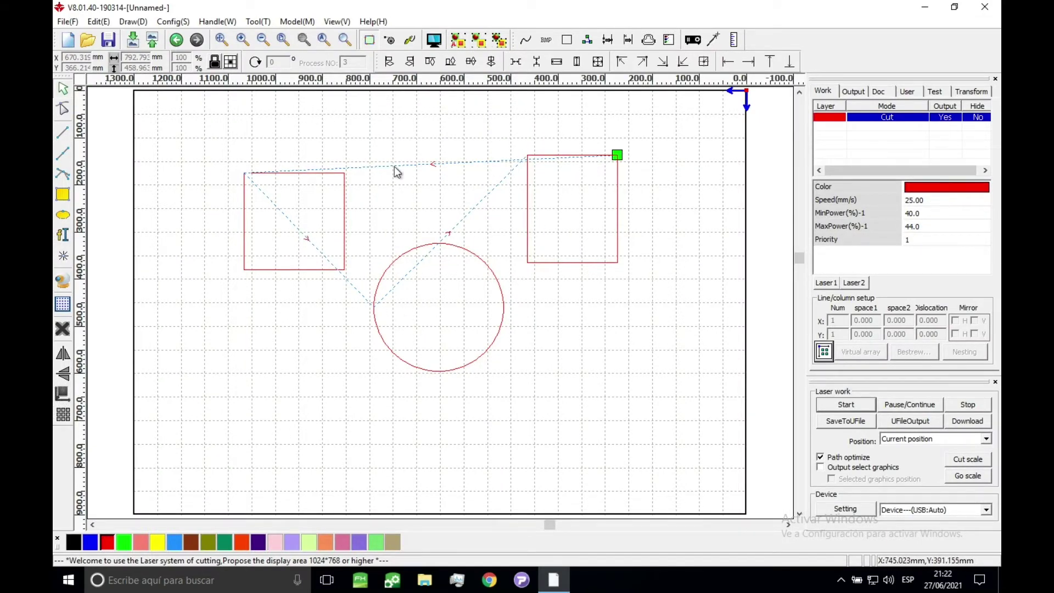
Step: Reopen the preview, run the cutting simulation of the three shapes, and close the preview
{"action": "left_click", "coordinate": [434, 39]}
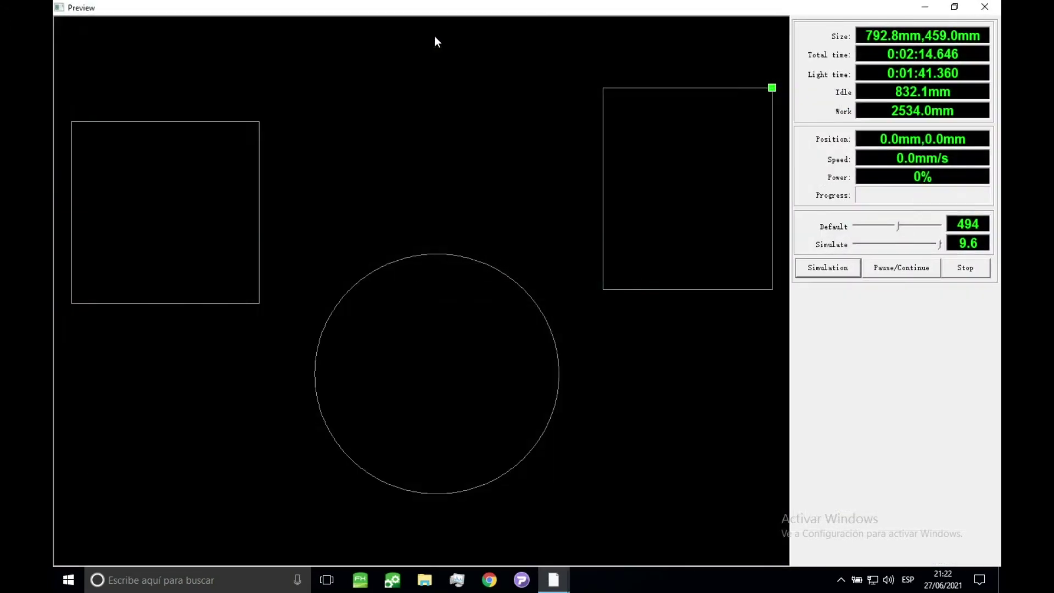
{"action": "left_click", "coordinate": [828, 269]}
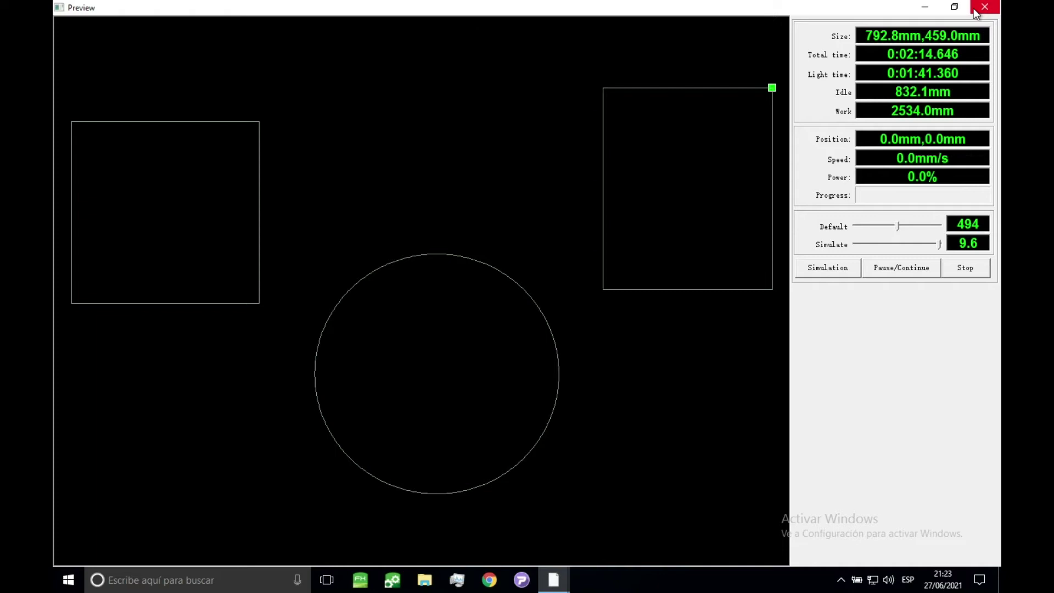
{"action": "left_click", "coordinate": [984, 7]}
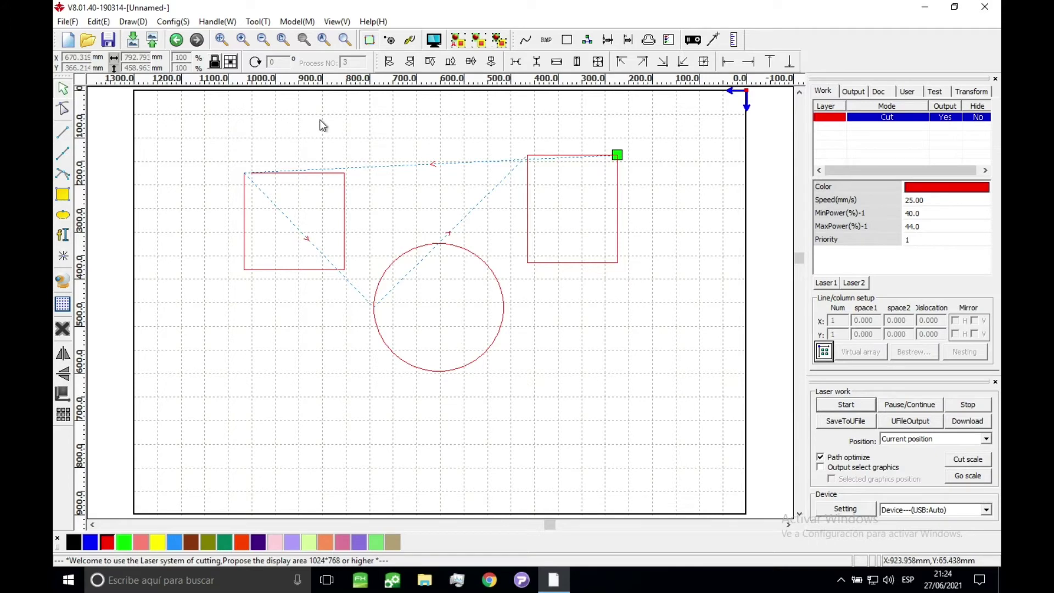
Step: Hide the laser's travel path and select only the left rectangle with a selection window
{"action": "left_click", "coordinate": [370, 41]}
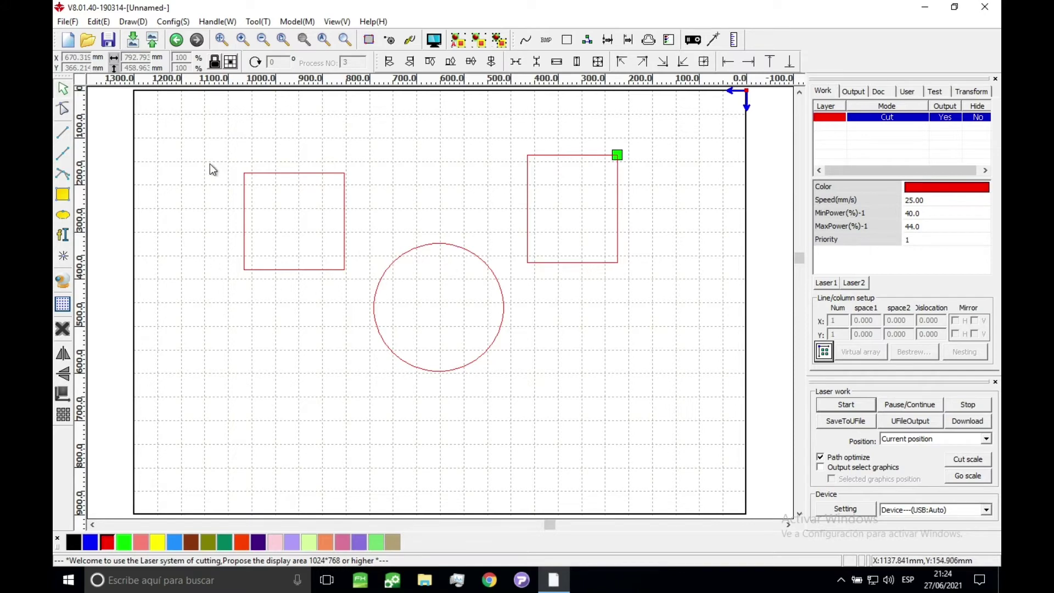
{"action": "left_click_drag", "start_coordinate": [231, 130], "coordinate": [409, 312]}
{"action": "left_click", "coordinate": [258, 358]}
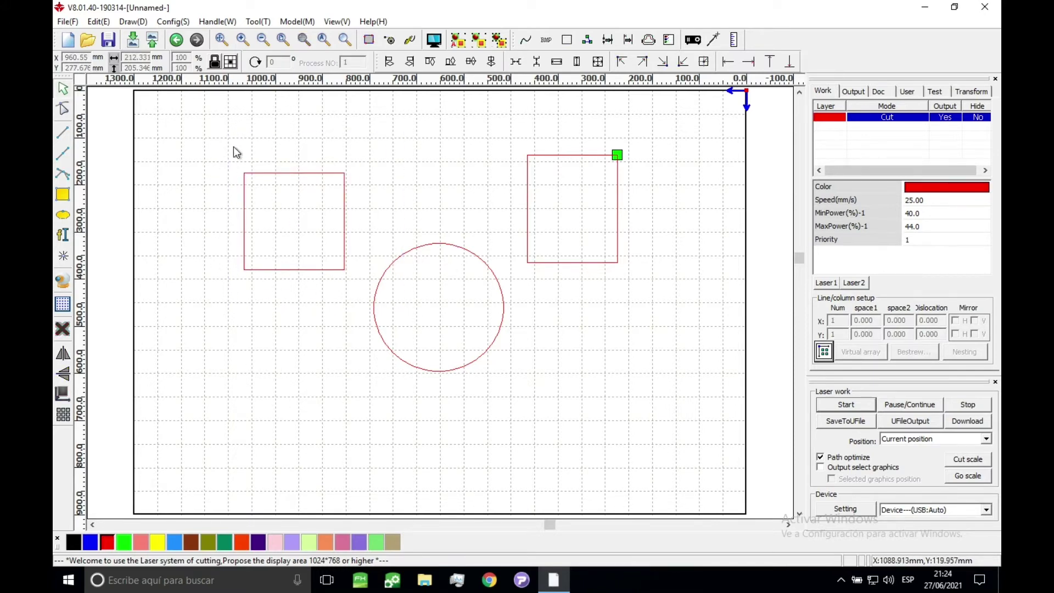
{"action": "left_click_drag", "start_coordinate": [218, 158], "coordinate": [257, 190]}
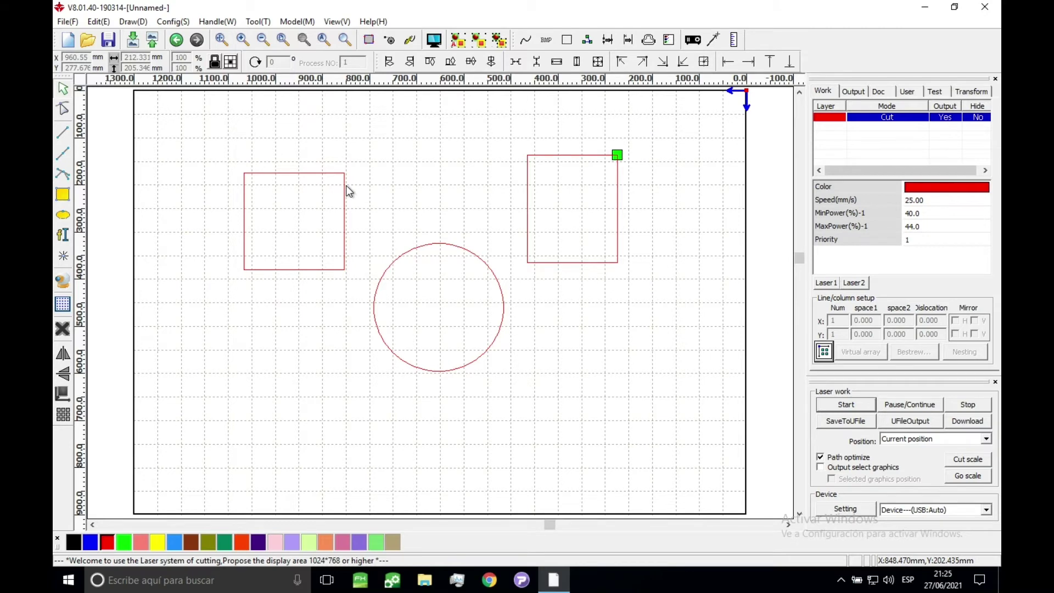
Step: Try selecting all three shapes, first by adding them one at a time and again with one selection window
{"action": "left_click", "coordinate": [274, 175]}
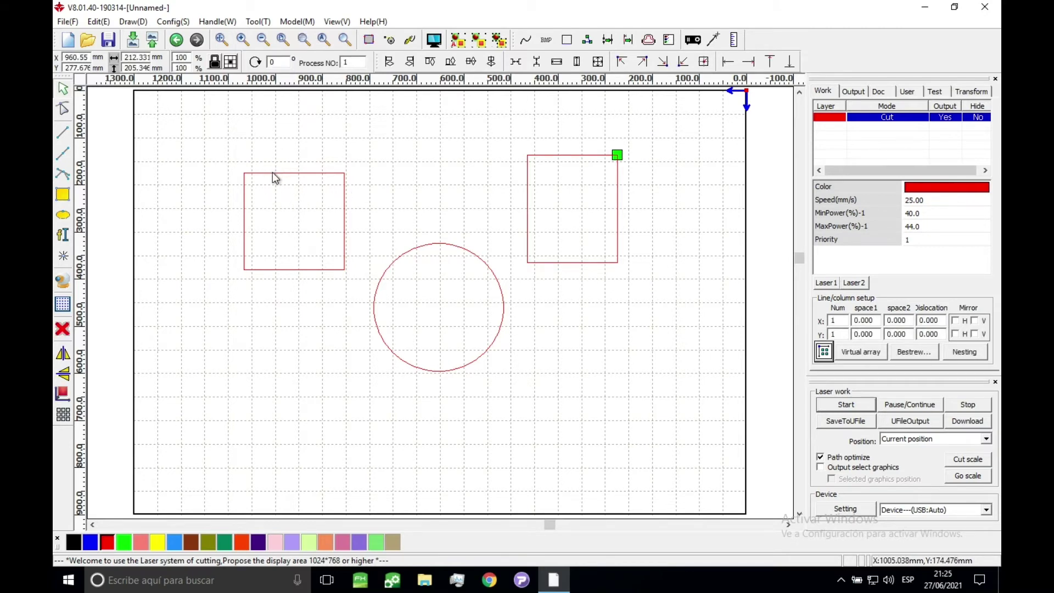
{"action": "left_click", "coordinate": [444, 249], "text": "shift"}
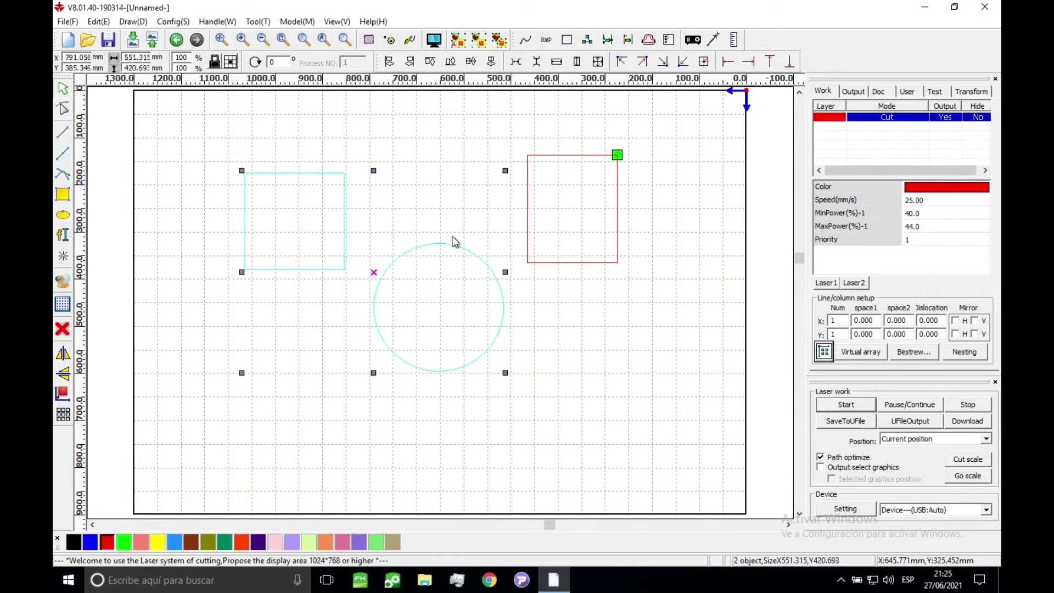
{"action": "left_click", "coordinate": [529, 196], "text": "shift"}
{"action": "left_click", "coordinate": [562, 307]}
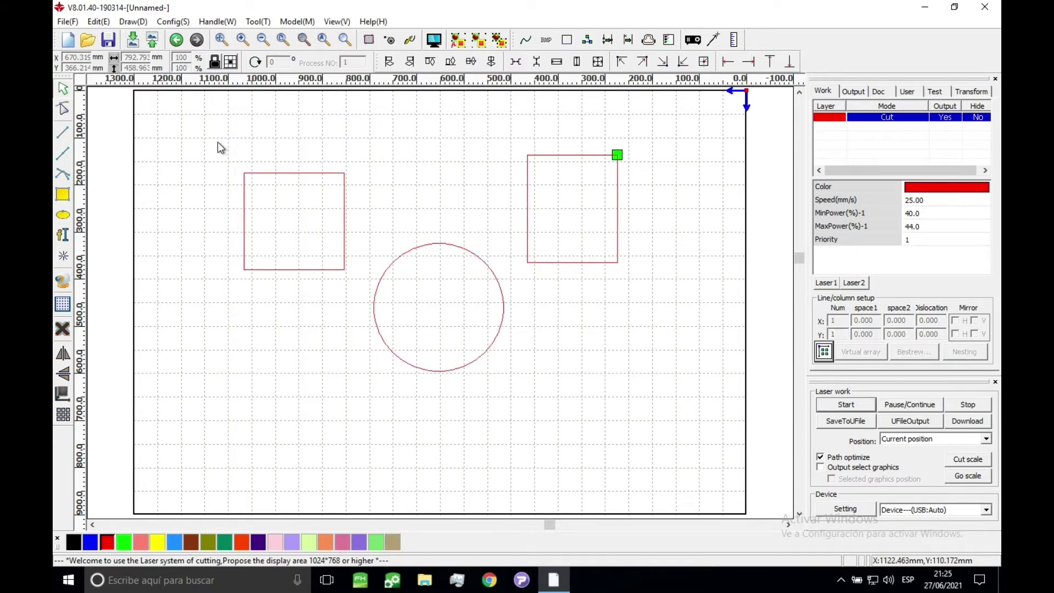
{"action": "left_click_drag", "start_coordinate": [214, 148], "coordinate": [677, 392]}
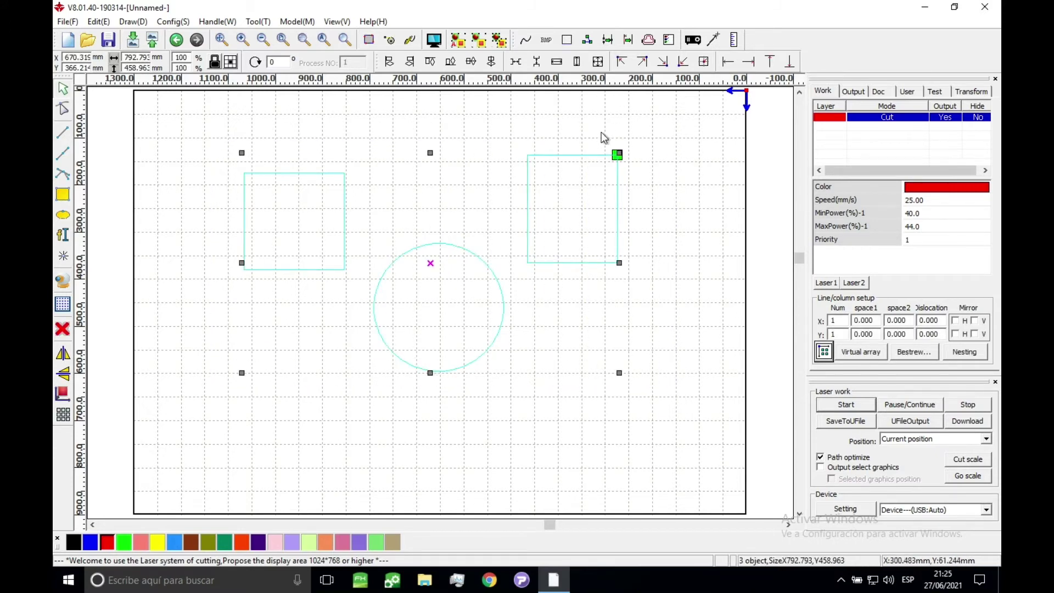
{"action": "left_click", "coordinate": [462, 132]}
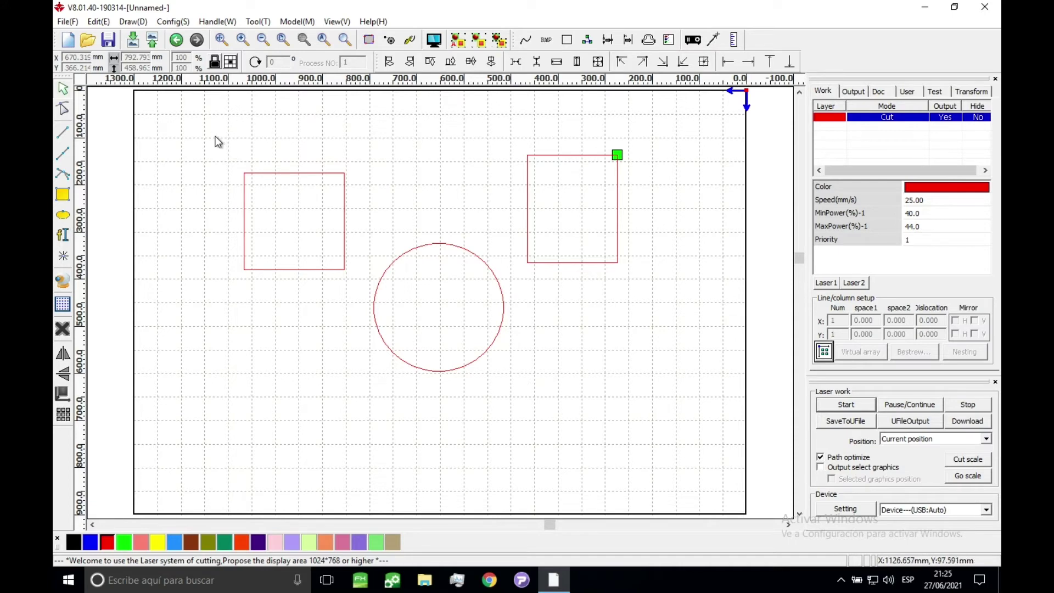
Step: Move the circle onto the left rectangle's lower-right corner, centred at about X 858 mm, Y 375 mm
{"action": "left_click", "coordinate": [484, 257]}
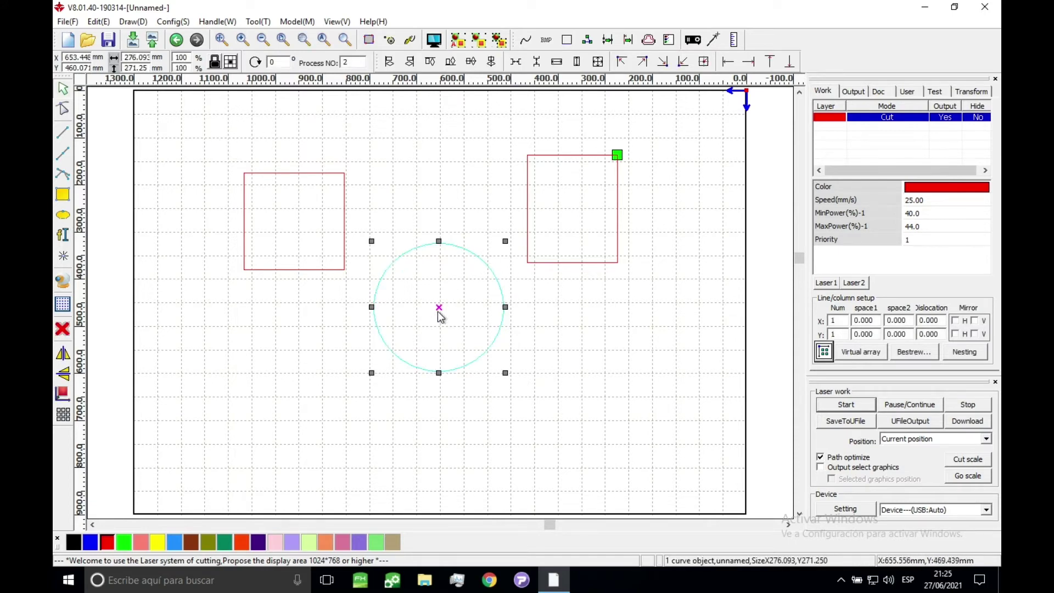
{"action": "left_click_drag", "start_coordinate": [438, 310], "coordinate": [343, 269]}
{"action": "left_click", "coordinate": [526, 292]}
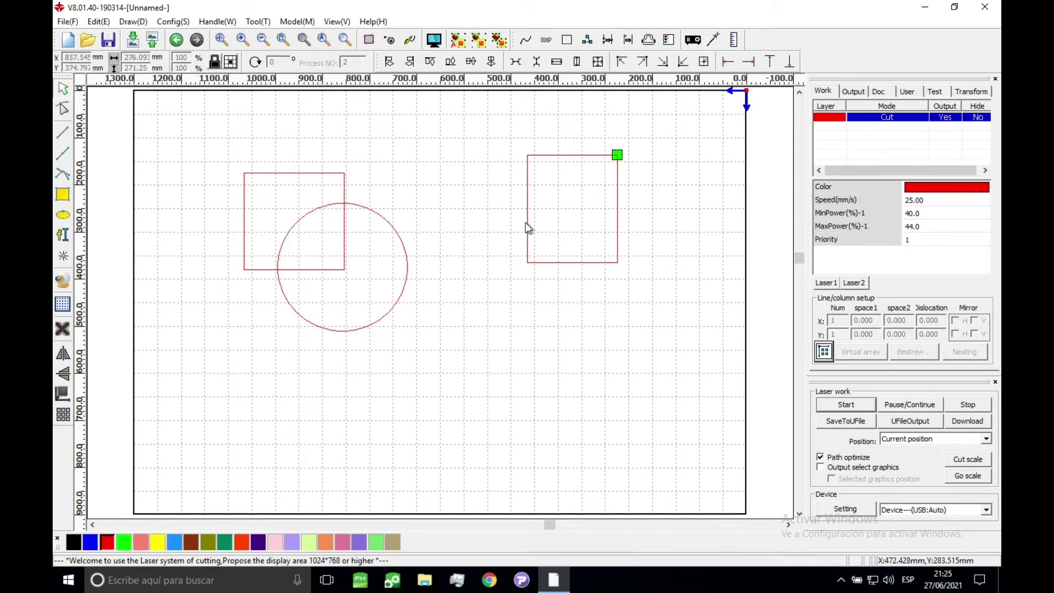
Step: Select the overlapping rectangle and circle and move them together below the other rectangle, to about X 363 mm, Y 664 mm
{"action": "left_click", "coordinate": [526, 225]}
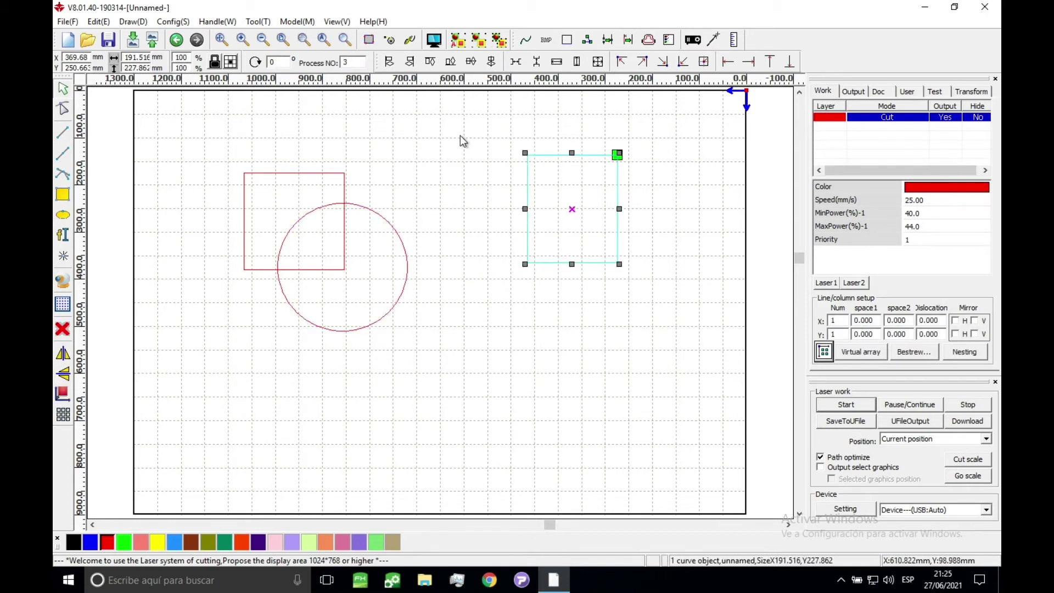
{"action": "left_click_drag", "start_coordinate": [463, 141], "coordinate": [223, 365]}
{"action": "scroll", "coordinate": [224, 365], "scroll_direction": "down", "scroll_amount": 1}
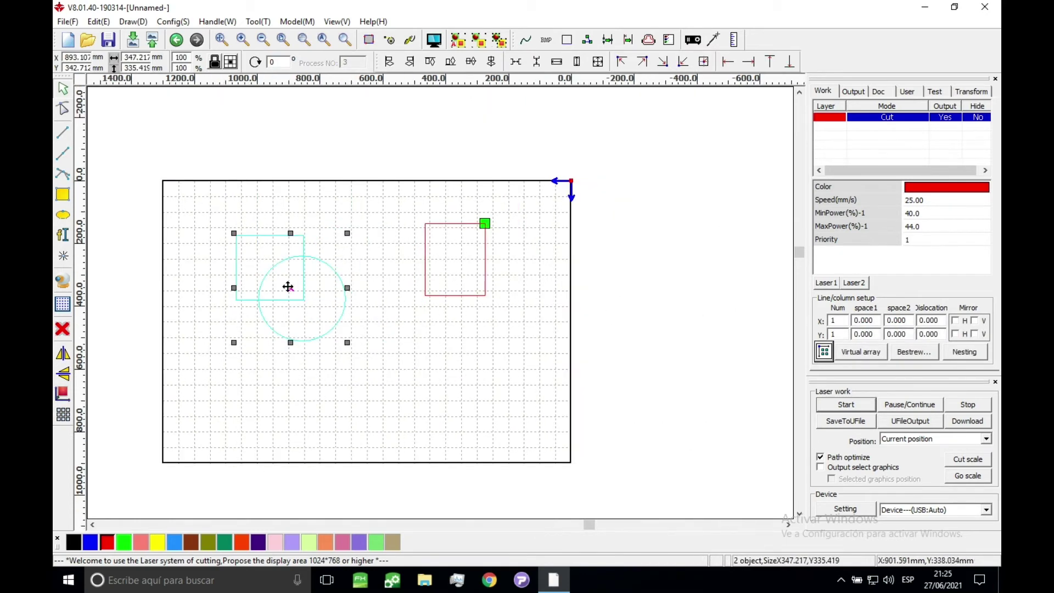
{"action": "left_click_drag", "start_coordinate": [288, 287], "coordinate": [456, 388]}
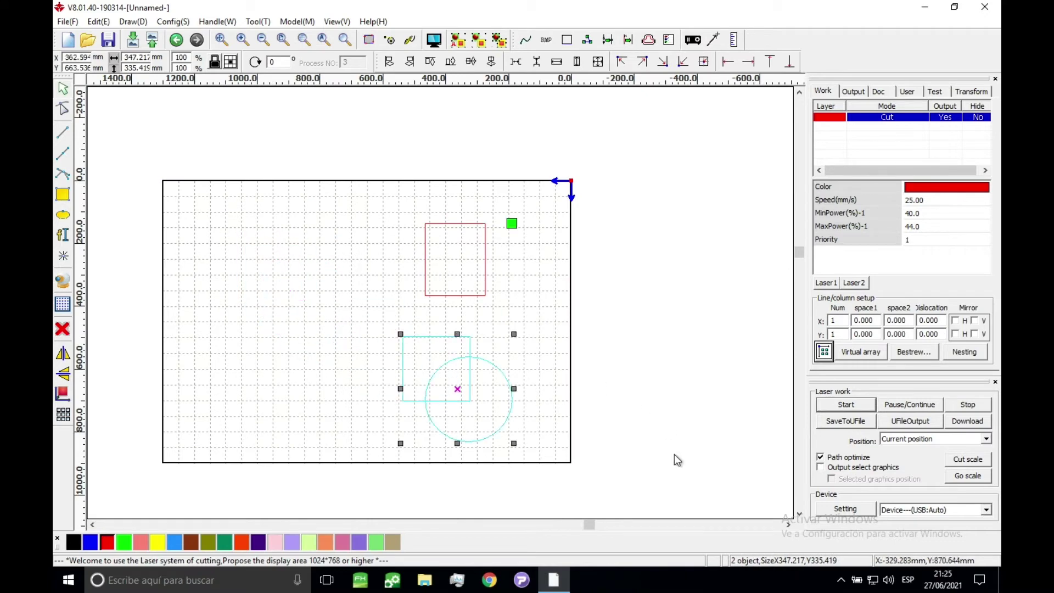
Step: Group the overlapping rectangle and circle below the separate rectangle
{"action": "left_click", "coordinate": [445, 224]}
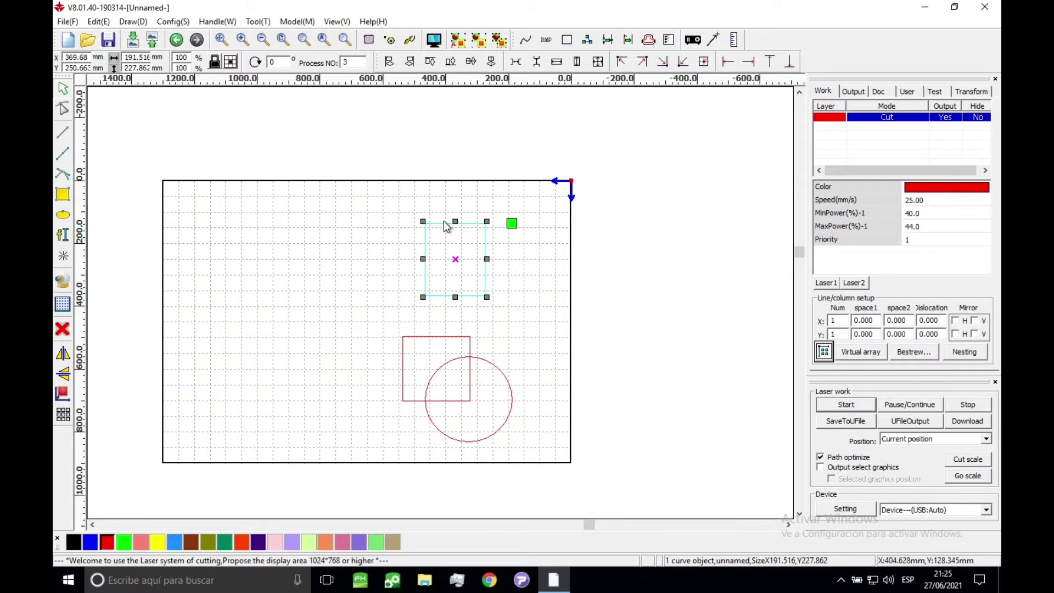
{"action": "left_click_drag", "start_coordinate": [394, 322], "coordinate": [554, 462]}
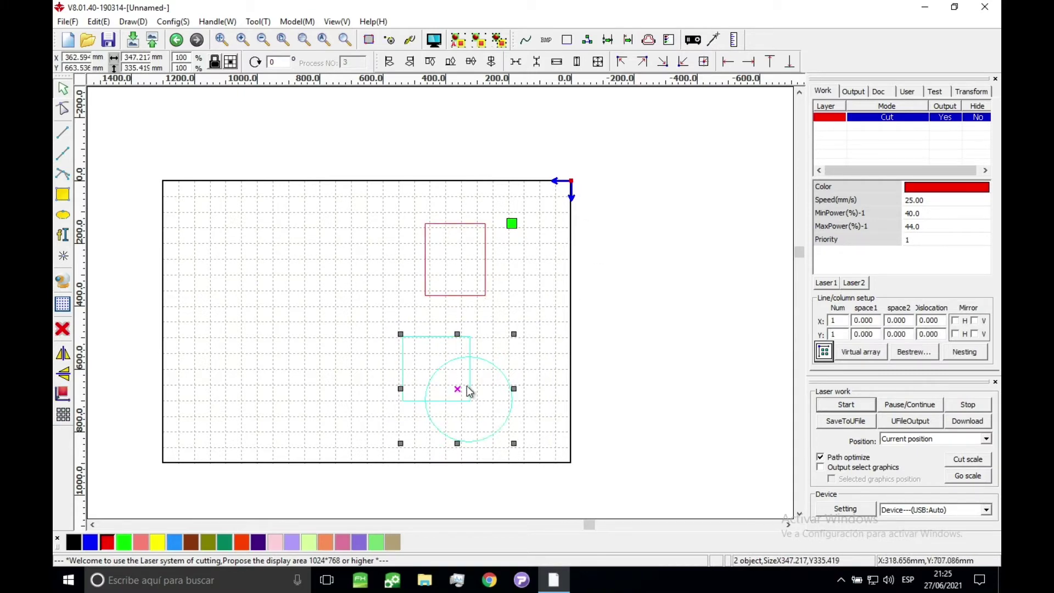
{"action": "left_click", "coordinate": [478, 44]}
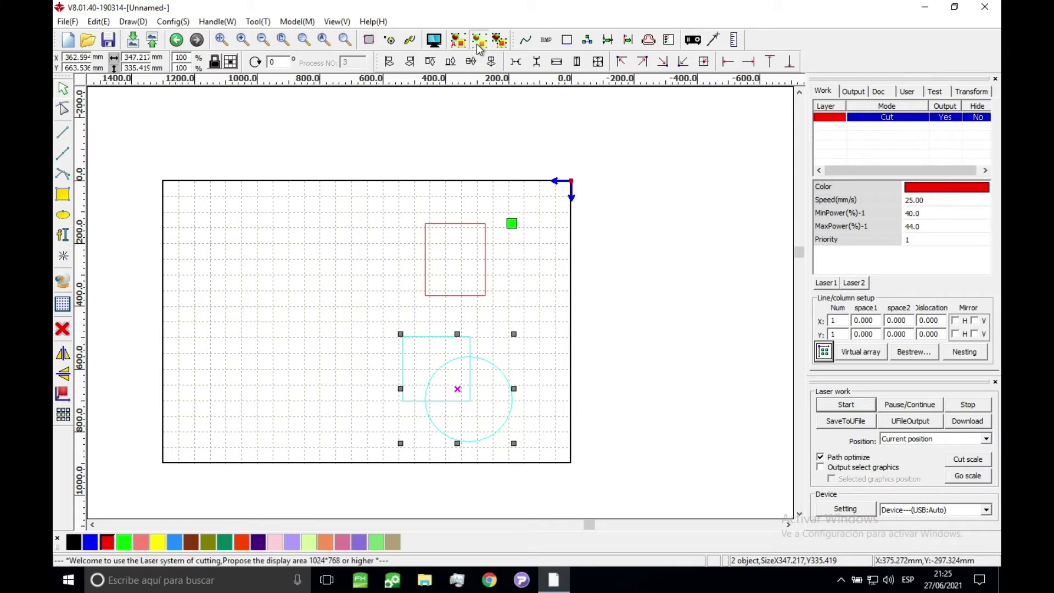
{"action": "left_click", "coordinate": [596, 323]}
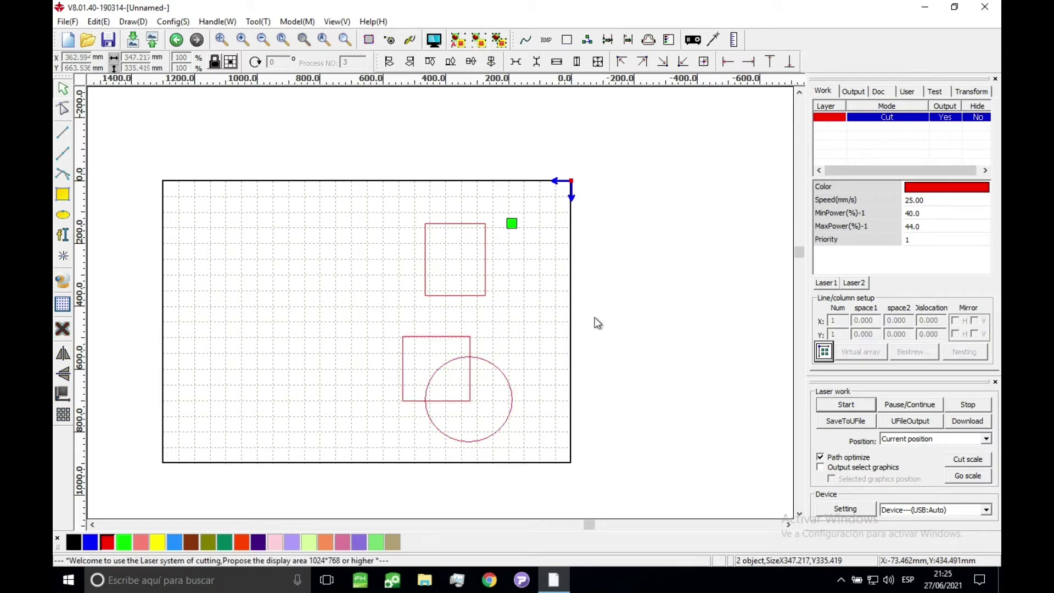
Step: Move the group outside the work area and back in below the separate rectangle, to about X 295 mm, Y 590 mm
{"action": "left_click", "coordinate": [481, 362]}
{"action": "left_click_drag", "start_coordinate": [457, 388], "coordinate": [636, 337]}
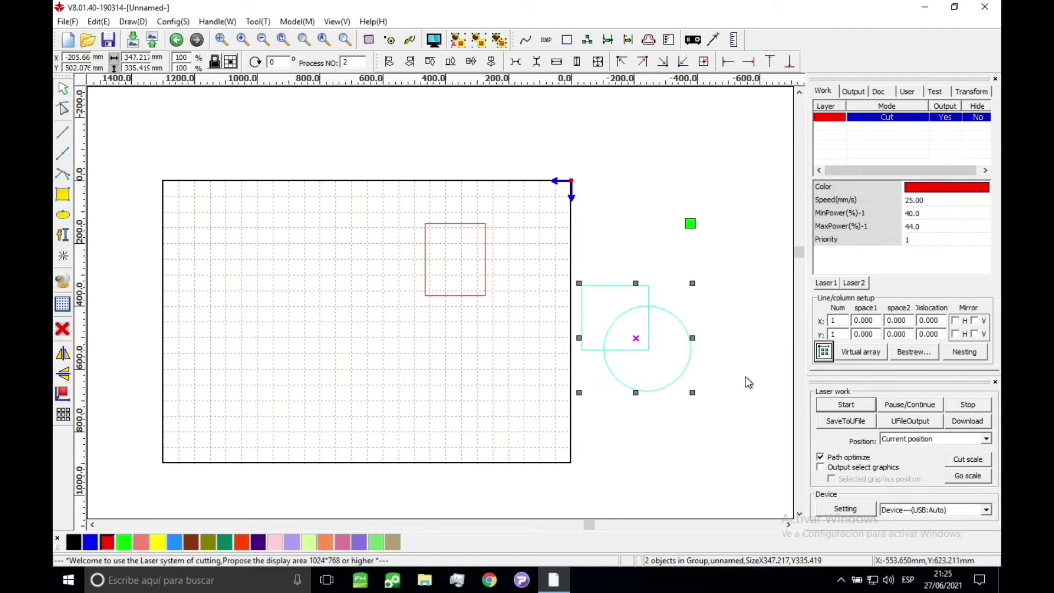
{"action": "left_click", "coordinate": [486, 296]}
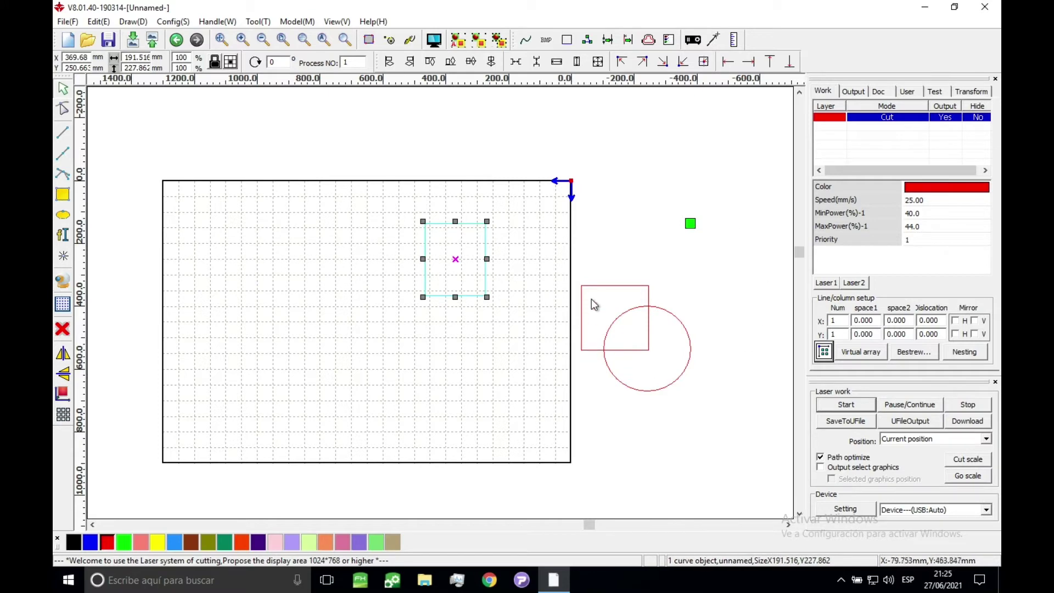
{"action": "left_click", "coordinate": [645, 390]}
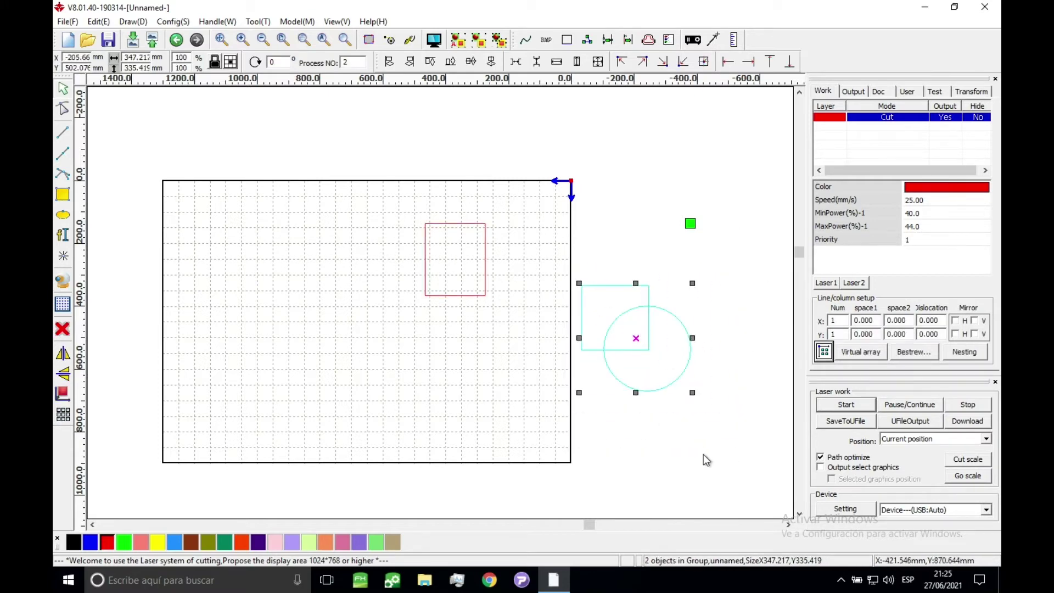
{"action": "left_click", "coordinate": [666, 393]}
{"action": "left_click", "coordinate": [638, 358]}
{"action": "left_click_drag", "start_coordinate": [638, 339], "coordinate": [480, 366]}
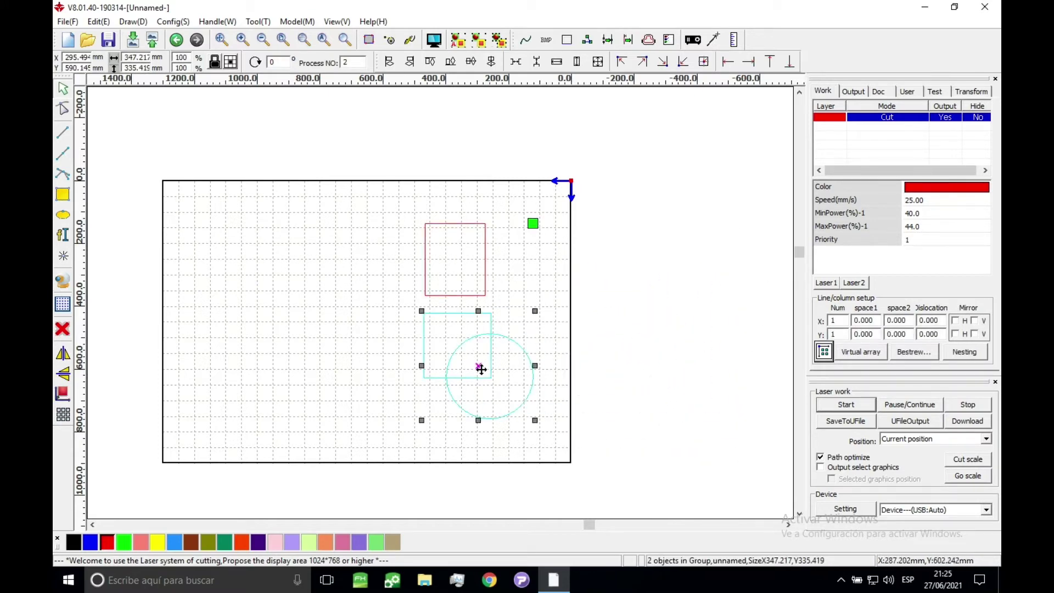
Step: Ungroup the rectangle and circle, and move the circle clear to the left of the lower rectangle
{"action": "left_click", "coordinate": [498, 45]}
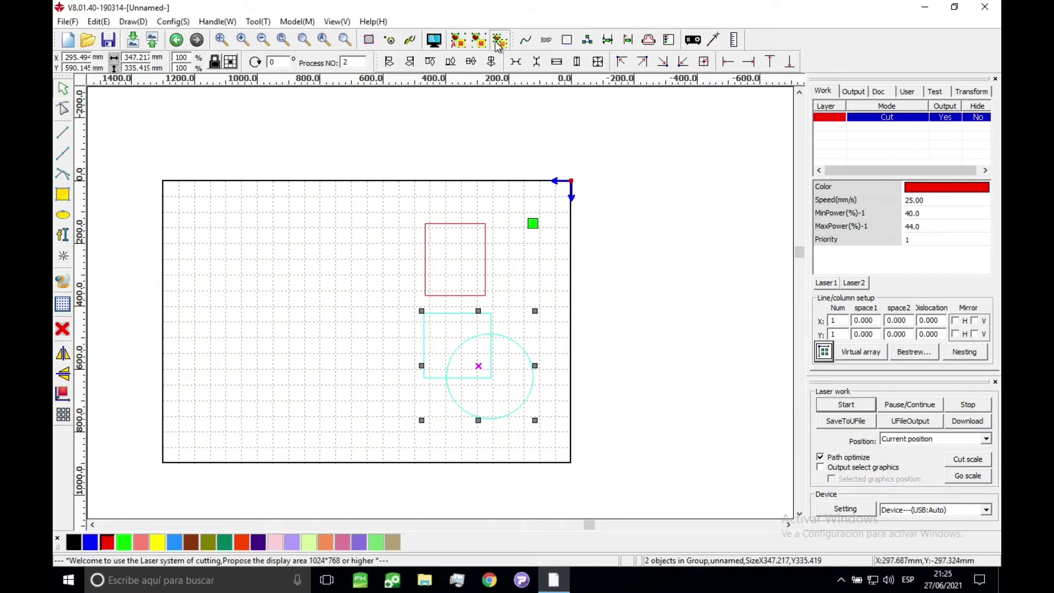
{"action": "left_click", "coordinate": [504, 345]}
{"action": "left_click_drag", "start_coordinate": [487, 371], "coordinate": [342, 348]}
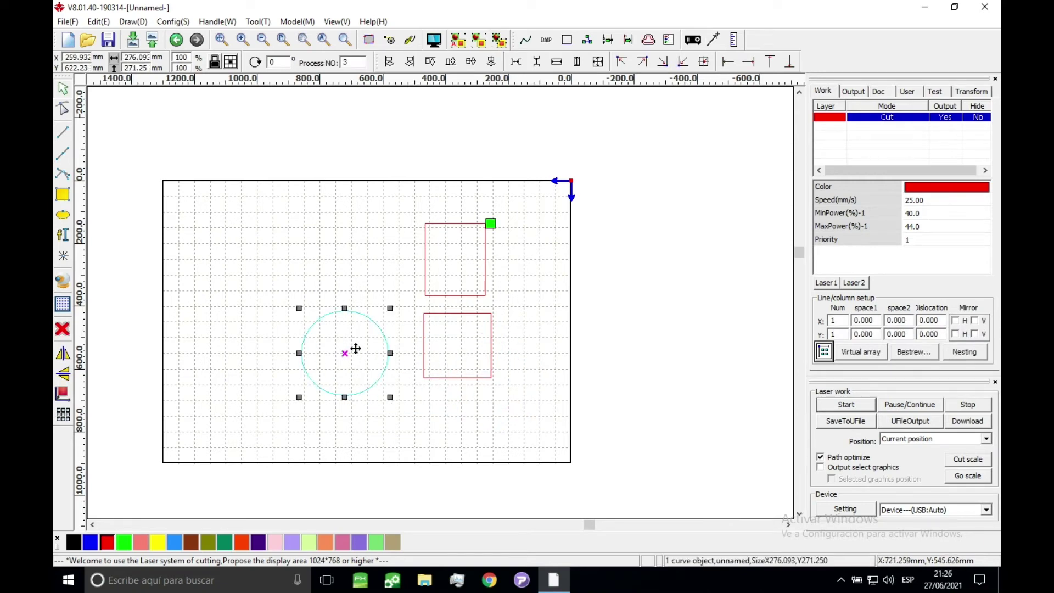
Step: Move the lower rectangle onto the circle, to about X 642 mm, Y 418 mm, and select all three shapes together
{"action": "left_click", "coordinate": [487, 314]}
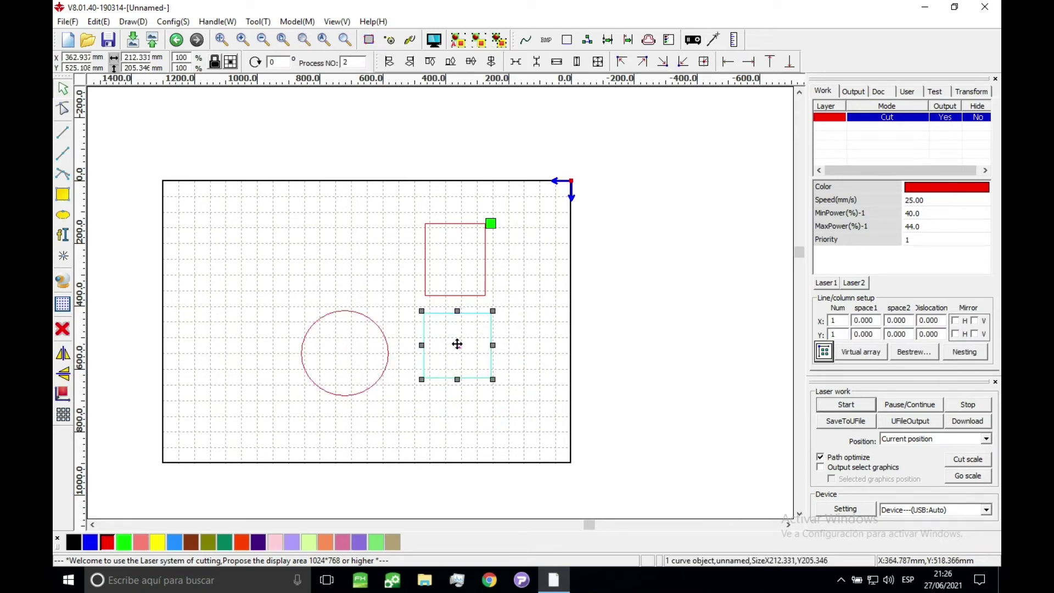
{"action": "left_click_drag", "start_coordinate": [457, 343], "coordinate": [369, 310]}
{"action": "left_click", "coordinate": [510, 427]}
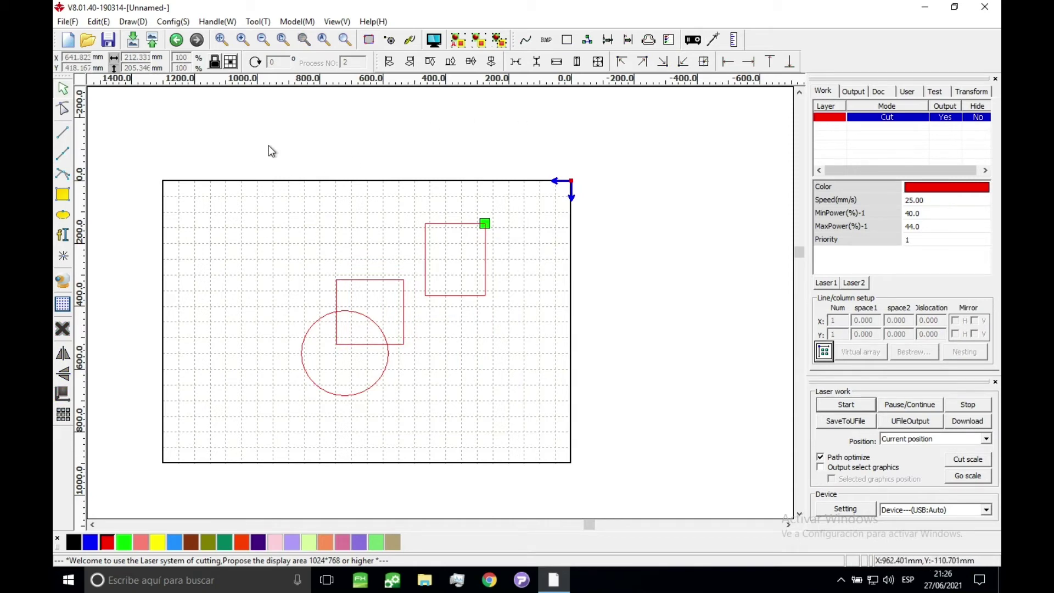
{"action": "left_click_drag", "start_coordinate": [268, 145], "coordinate": [497, 426]}
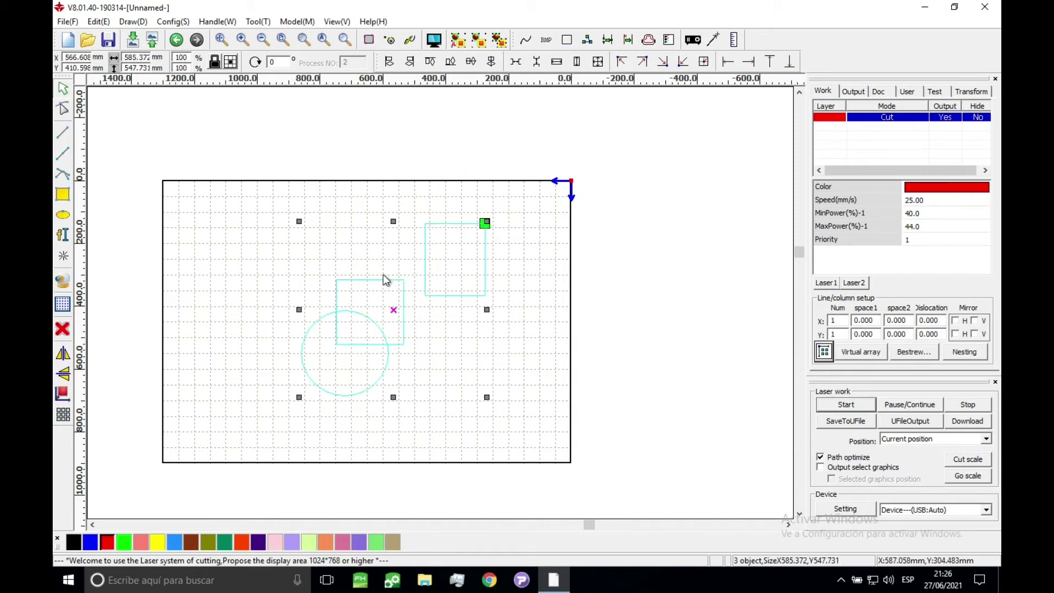
{"action": "left_click", "coordinate": [542, 271]}
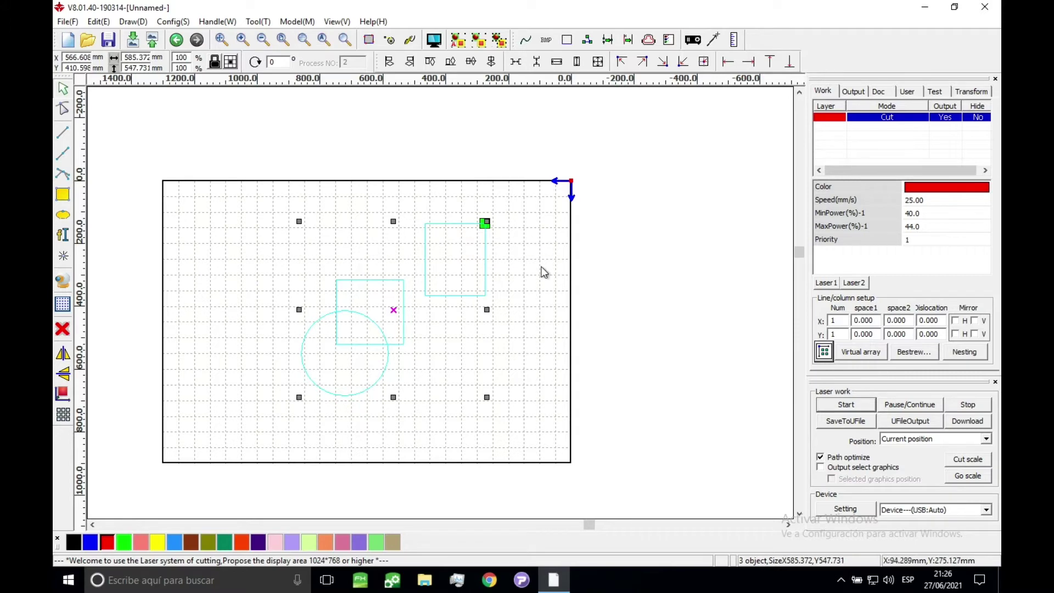
Step: Delete only the separate upper rectangle and undo the deletion
{"action": "left_click", "coordinate": [485, 246]}
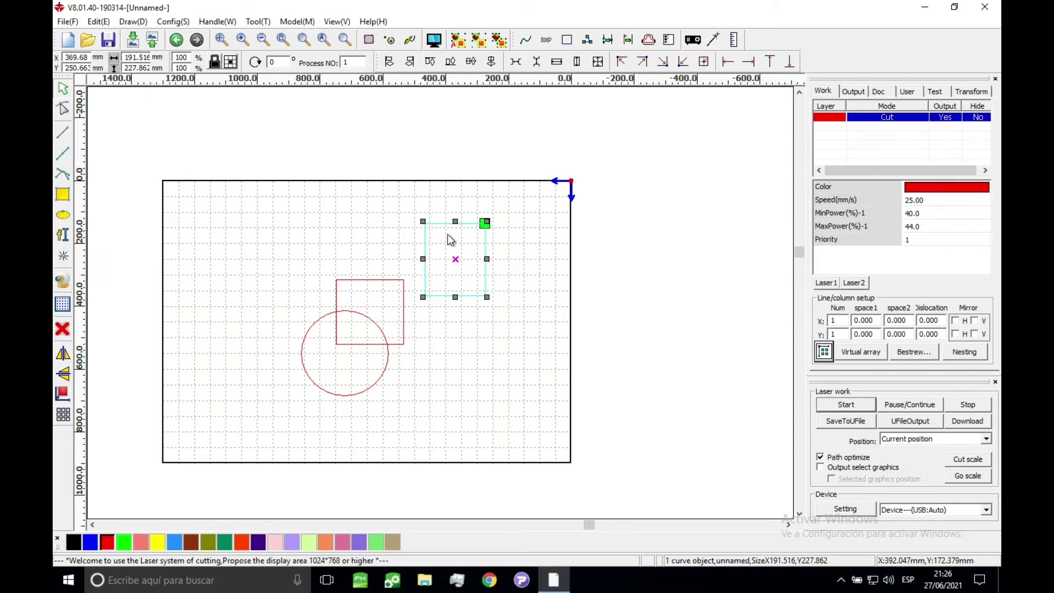
{"action": "key", "text": "Delete"}
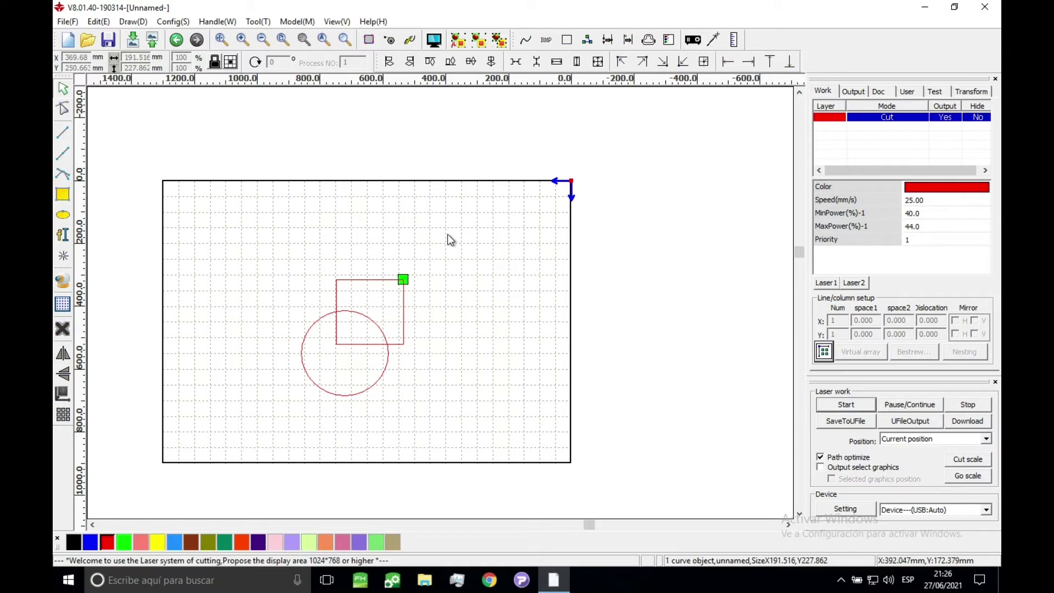
{"action": "key", "text": "ctrl+z"}
Step: Clear the work area by deleting the upper rectangle and the overlapping rectangle and circle
{"action": "left_click", "coordinate": [427, 227]}
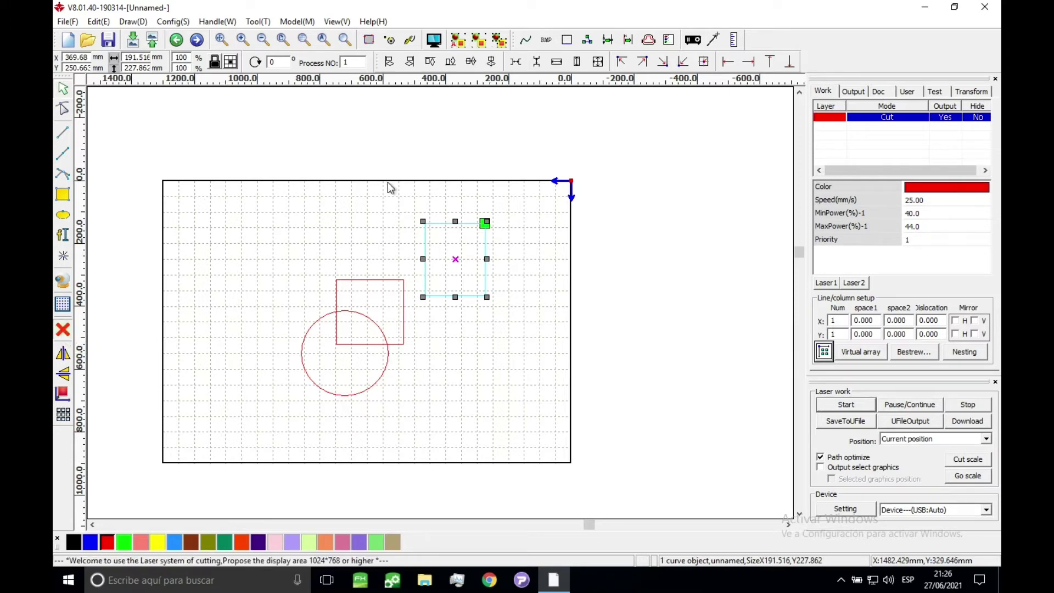
{"action": "key", "text": "Delete"}
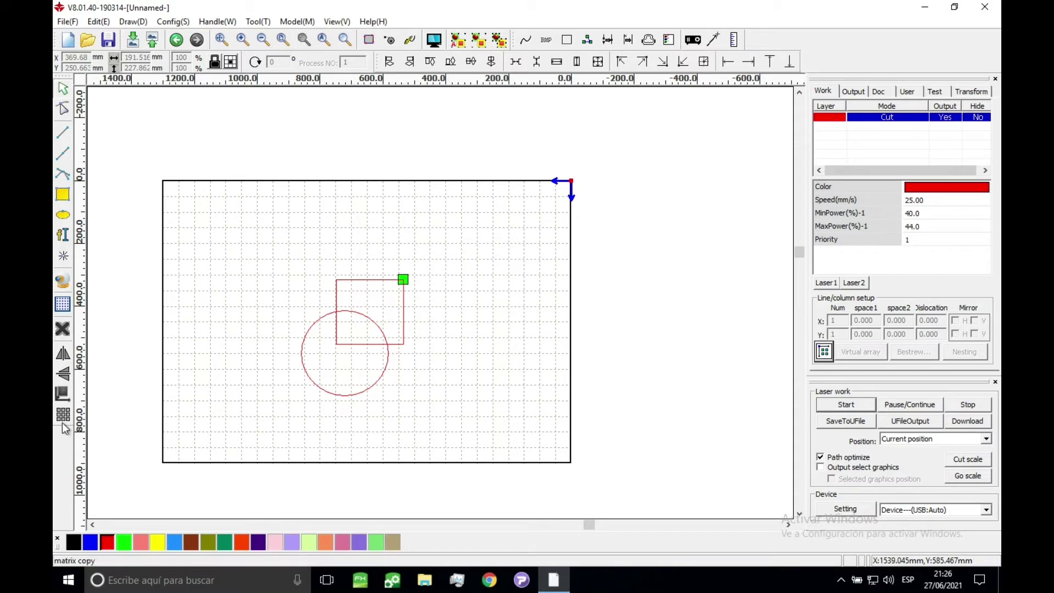
{"action": "left_click_drag", "start_coordinate": [266, 244], "coordinate": [490, 416]}
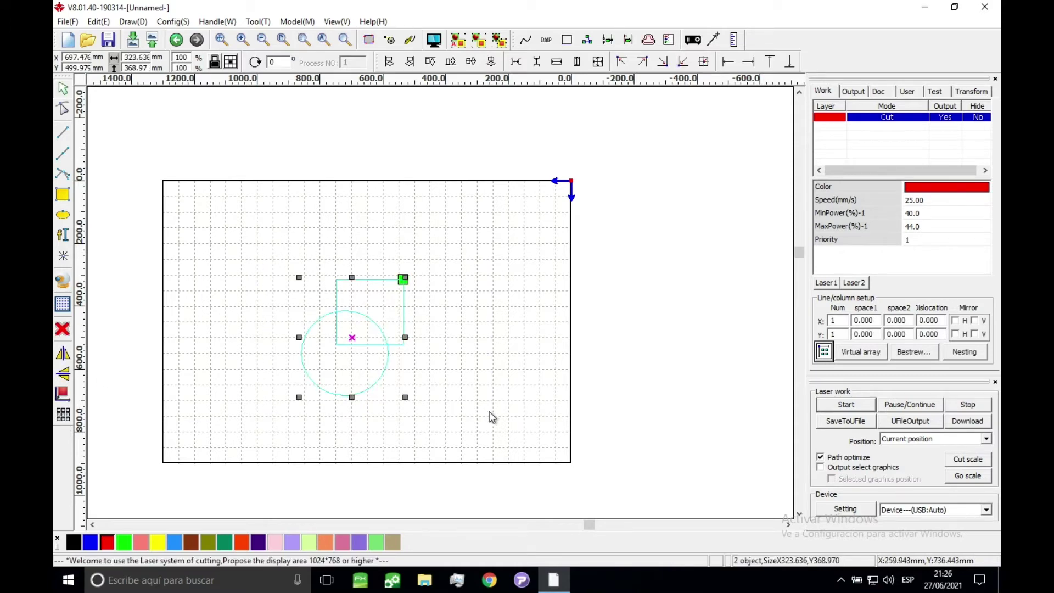
{"action": "key", "text": "Delete"}
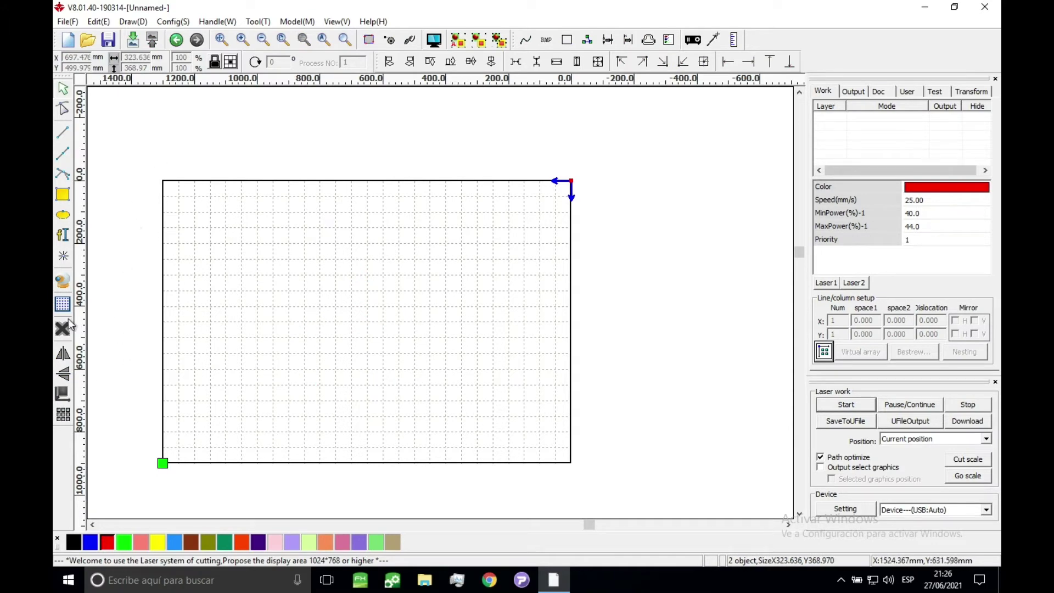
Step: Draw a rectangle about 123 mm wide and 148 mm high and move it to about X 983 mm, Y 334 mm
{"action": "left_click", "coordinate": [324, 42]}
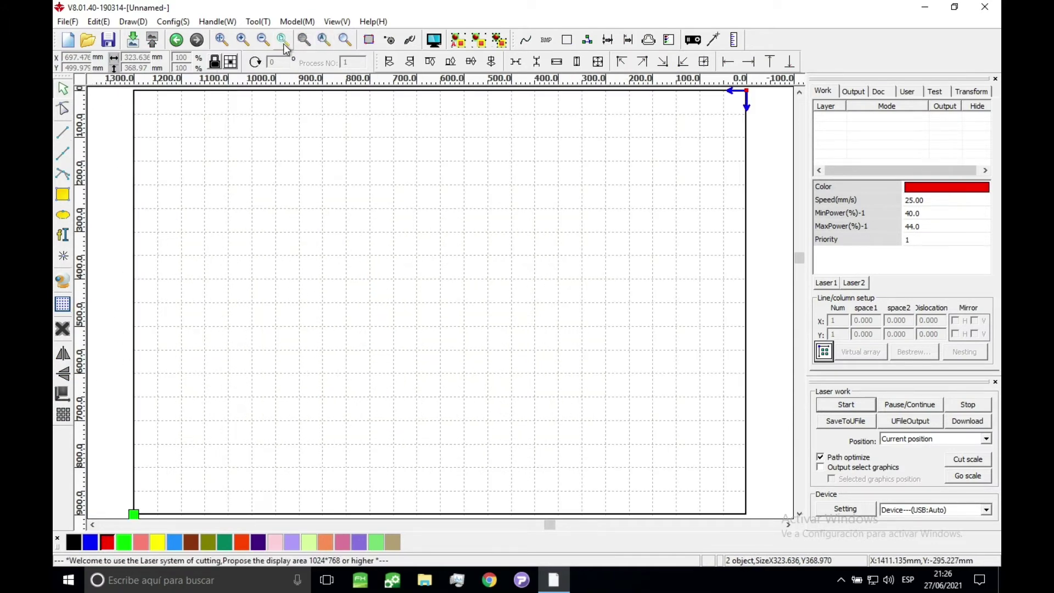
{"action": "left_click", "coordinate": [63, 195]}
{"action": "left_click_drag", "start_coordinate": [218, 162], "coordinate": [275, 231]}
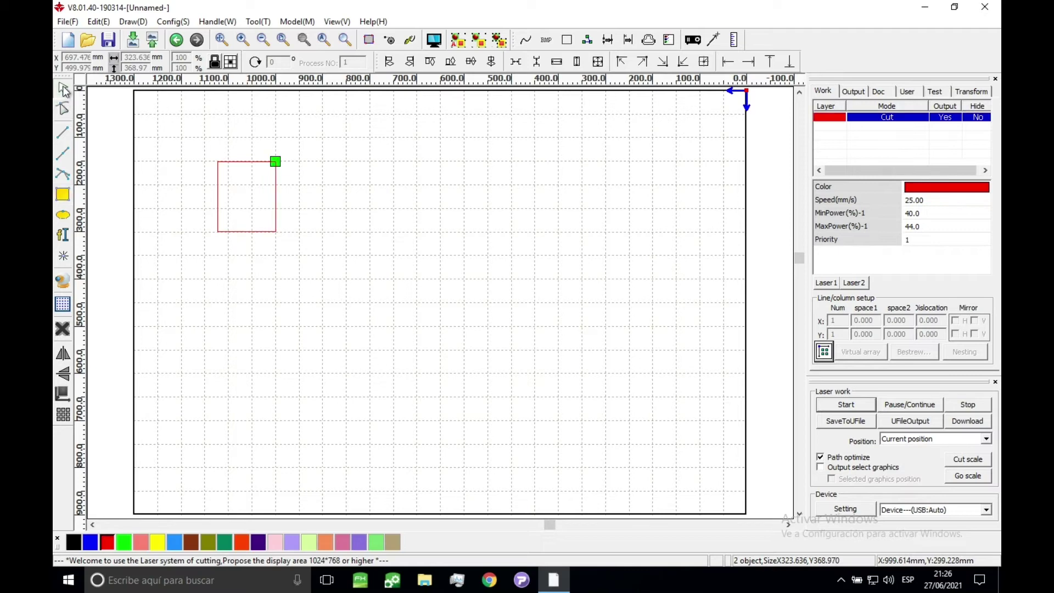
{"action": "left_click_drag", "start_coordinate": [202, 140], "coordinate": [311, 387]}
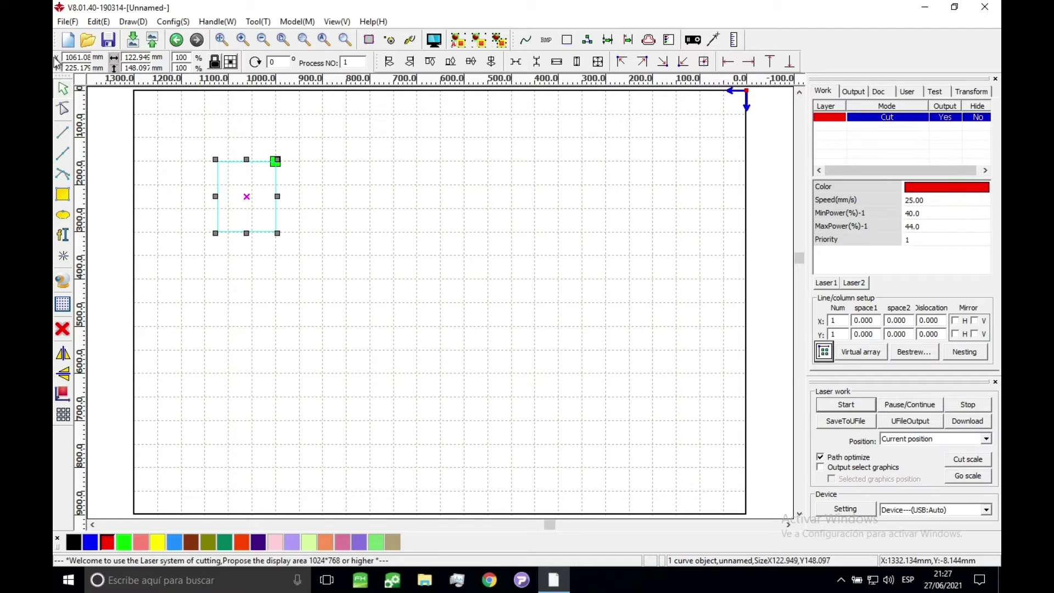
{"action": "left_click_drag", "start_coordinate": [245, 193], "coordinate": [397, 306]}
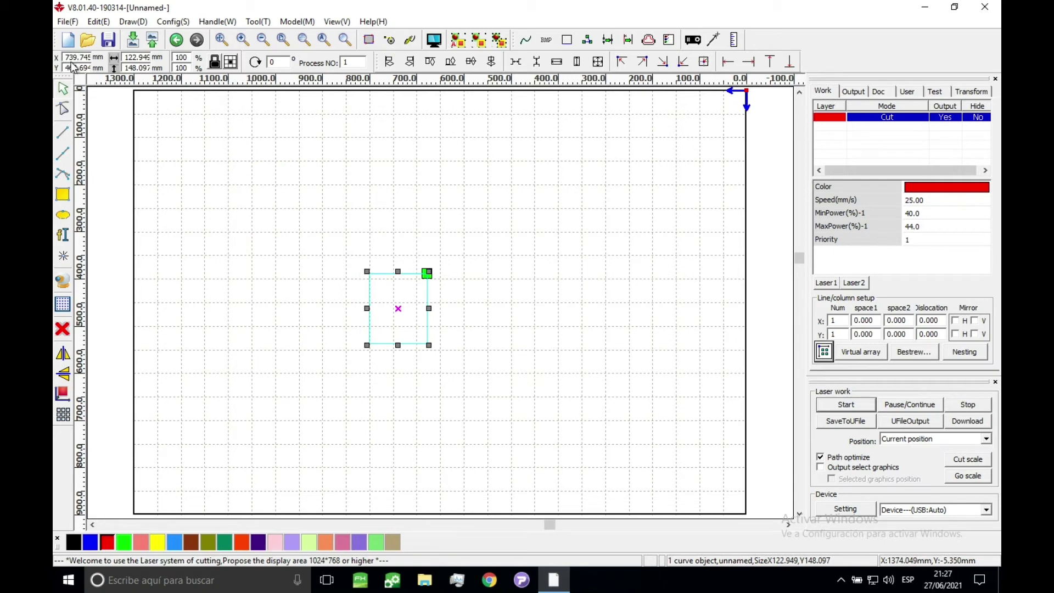
{"action": "left_click_drag", "start_coordinate": [399, 308], "coordinate": [284, 248]}
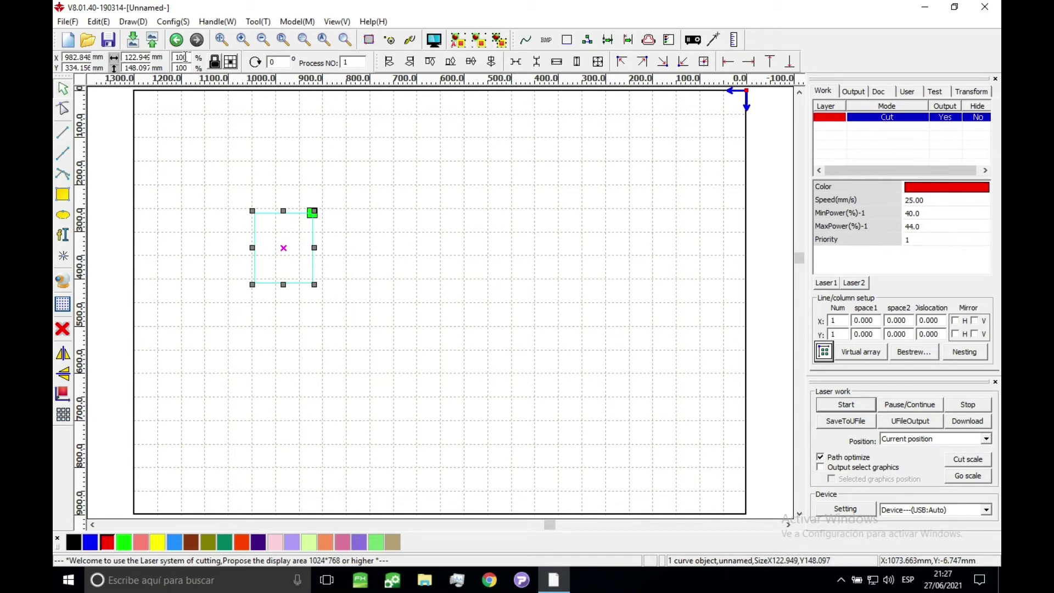
Step: Unlock the rectangle's proportions and set both its width and height to 100 mm
{"action": "left_click", "coordinate": [216, 62]}
{"action": "left_click", "coordinate": [142, 57]}
{"action": "double_click", "coordinate": [142, 56]}
{"action": "key", "text": "BackSpace"}
{"action": "type", "text": "100"}
{"action": "key", "text": "Tab"}
{"action": "key", "text": "BackSpace"}
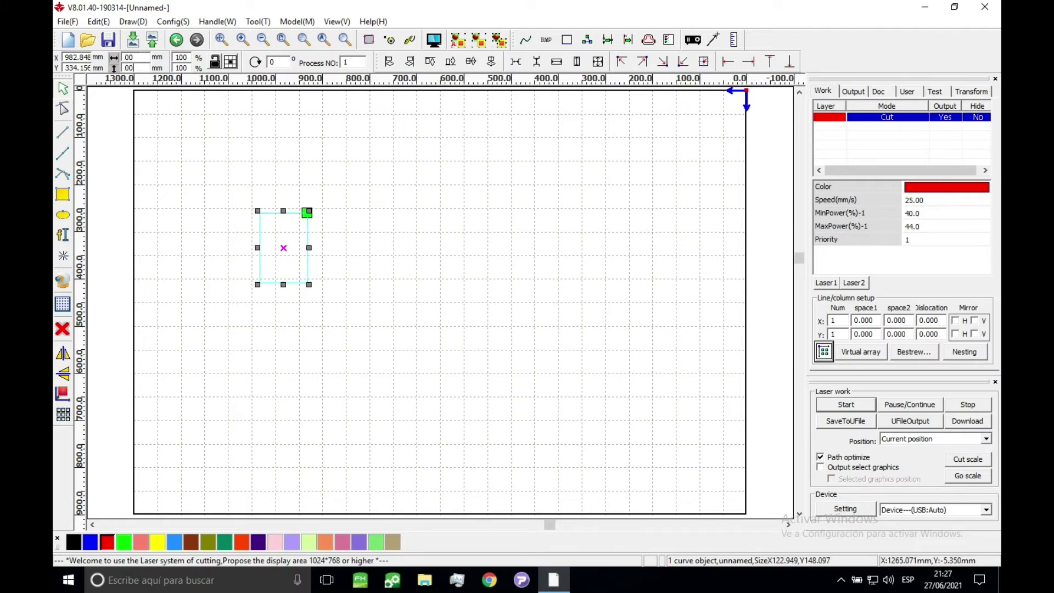
{"action": "key", "text": "Return"}
{"action": "left_click_drag", "start_coordinate": [237, 202], "coordinate": [399, 343]}
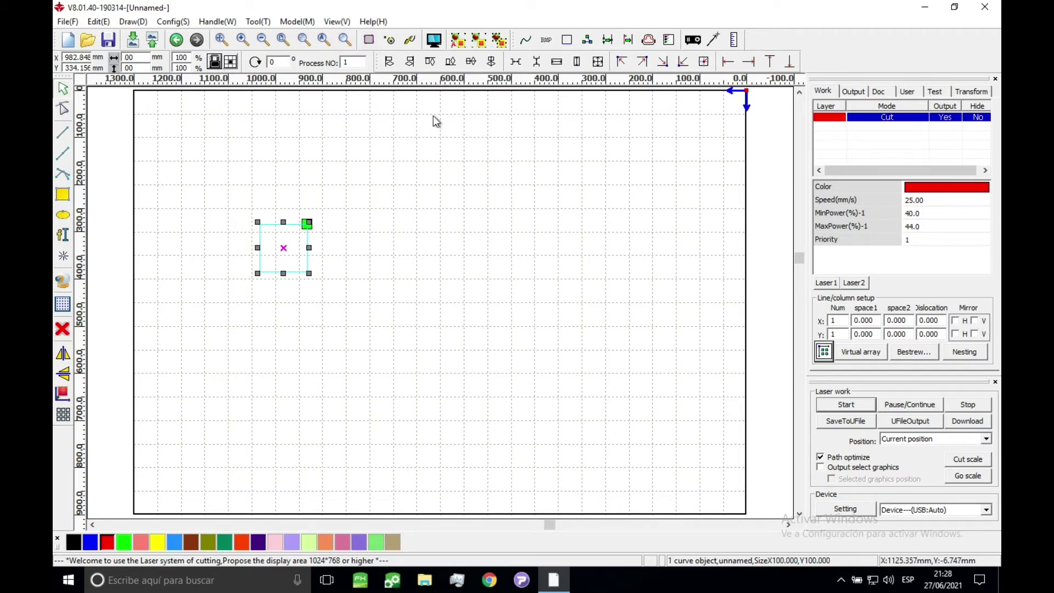
Step: With the proportions locked, set the square's width to 200 mm and deselect it
{"action": "left_click_drag", "start_coordinate": [144, 57], "coordinate": [115, 57]}
{"action": "type", "text": "20"}
{"action": "key", "text": "Return"}
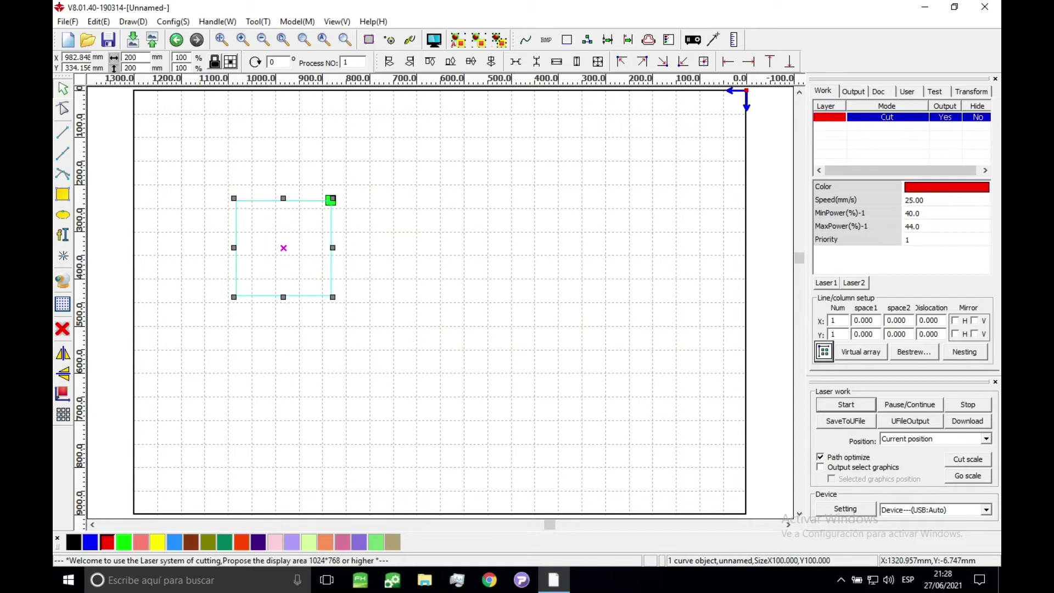
{"action": "left_click", "coordinate": [244, 324]}
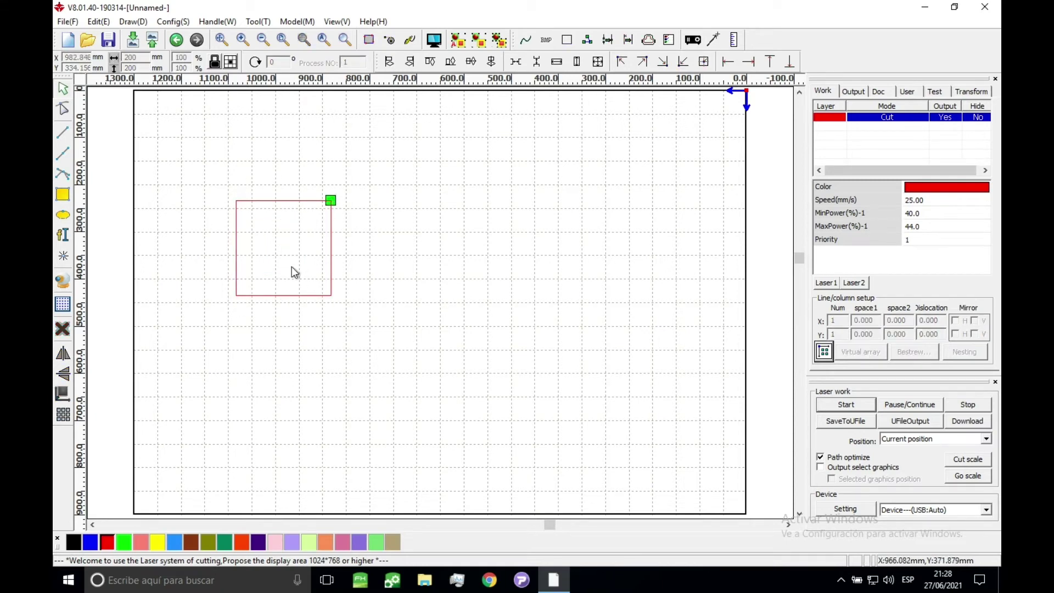
Step: Scale the square proportionally to a 100 mm width and move it to about X 1148 mm, Y 147 mm
{"action": "left_click", "coordinate": [281, 201]}
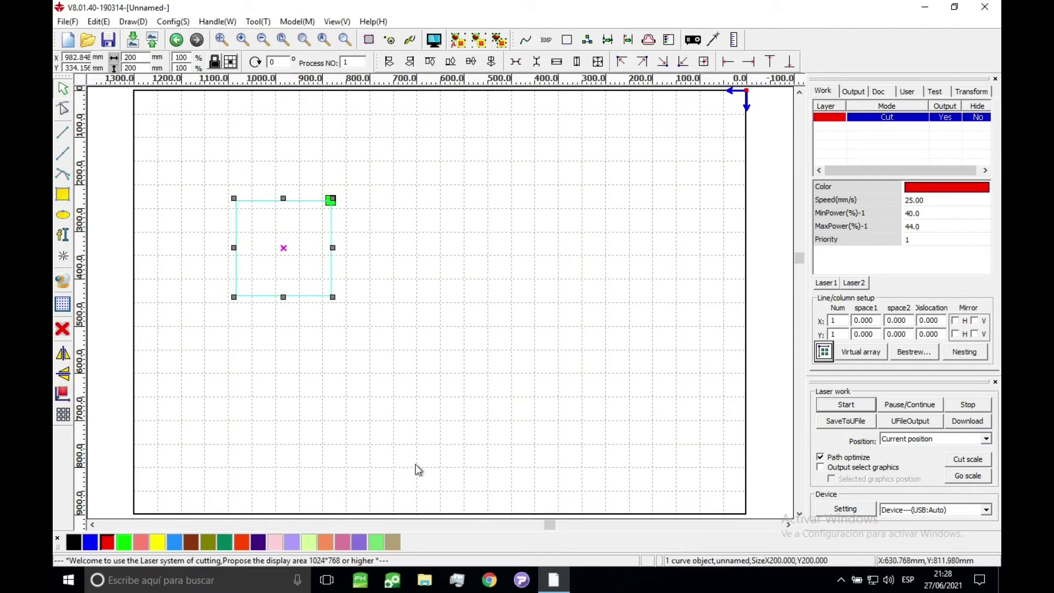
{"action": "double_click", "coordinate": [123, 57]}
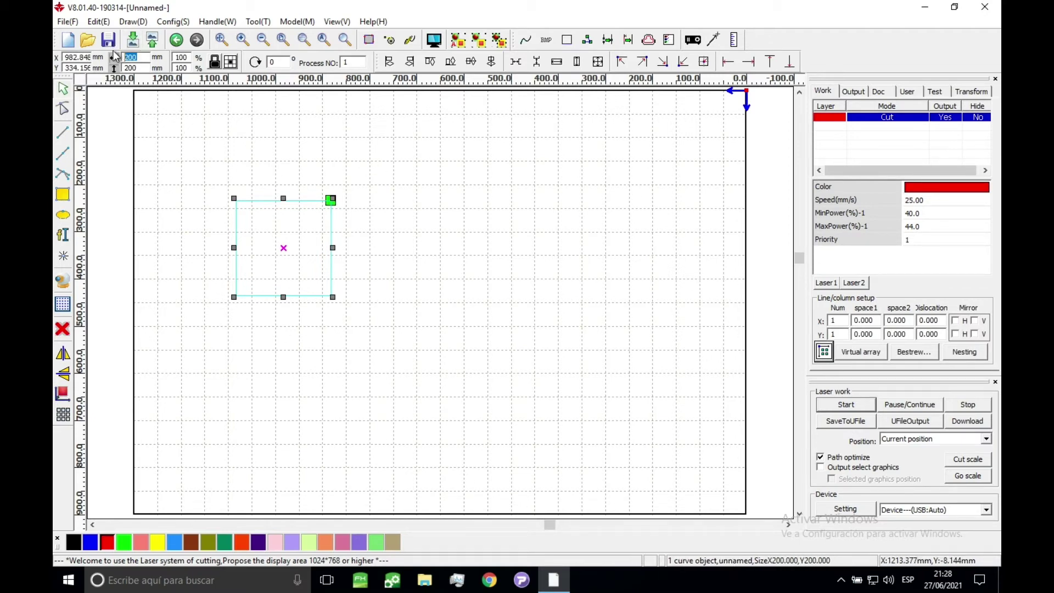
{"action": "type", "text": "10"}
{"action": "key", "text": "Return"}
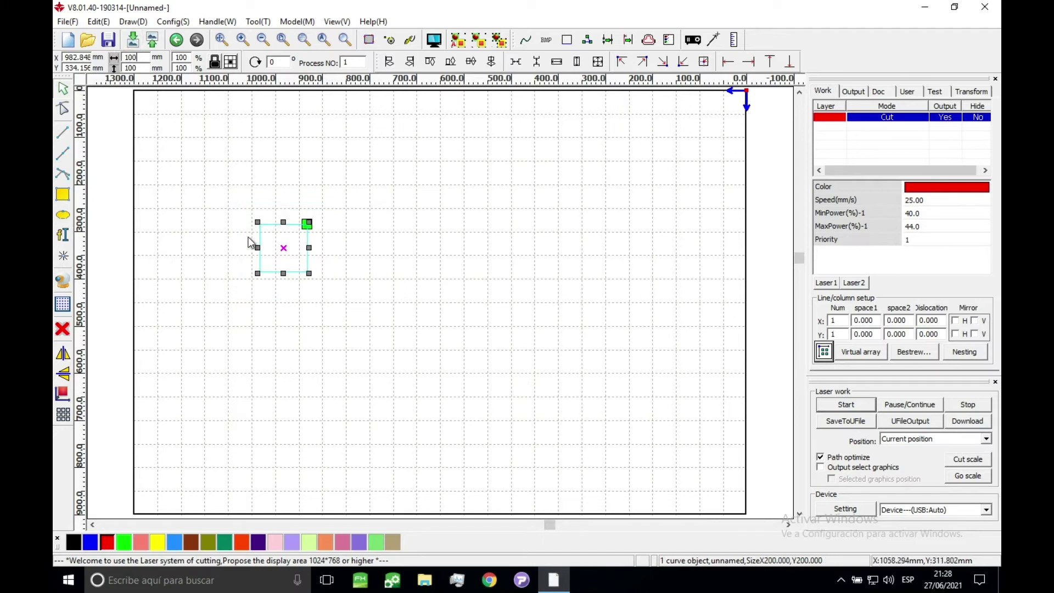
{"action": "left_click_drag", "start_coordinate": [256, 214], "coordinate": [202, 149]}
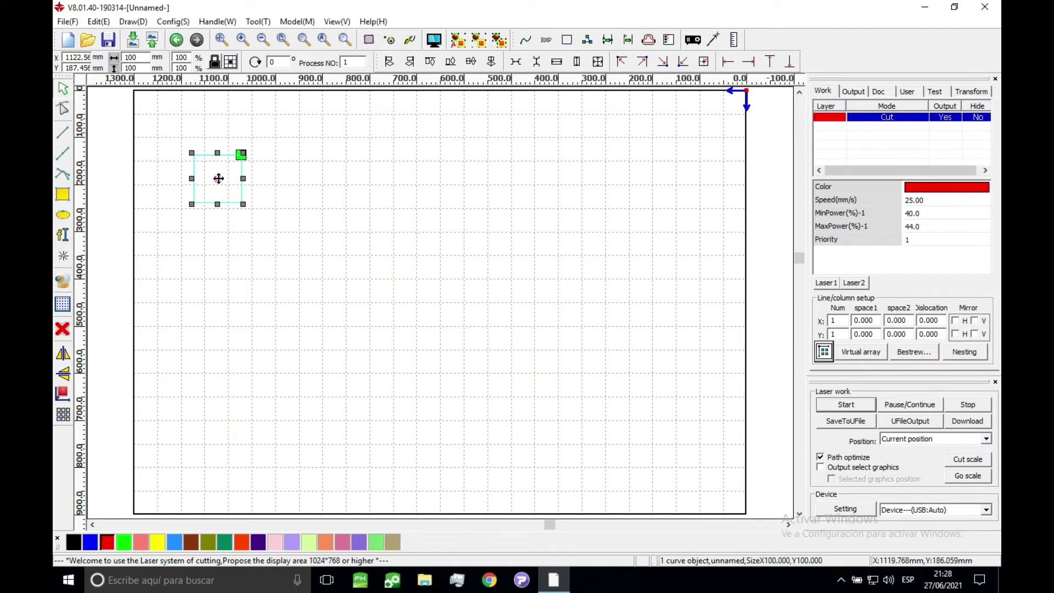
{"action": "left_click_drag", "start_coordinate": [219, 178], "coordinate": [208, 159]}
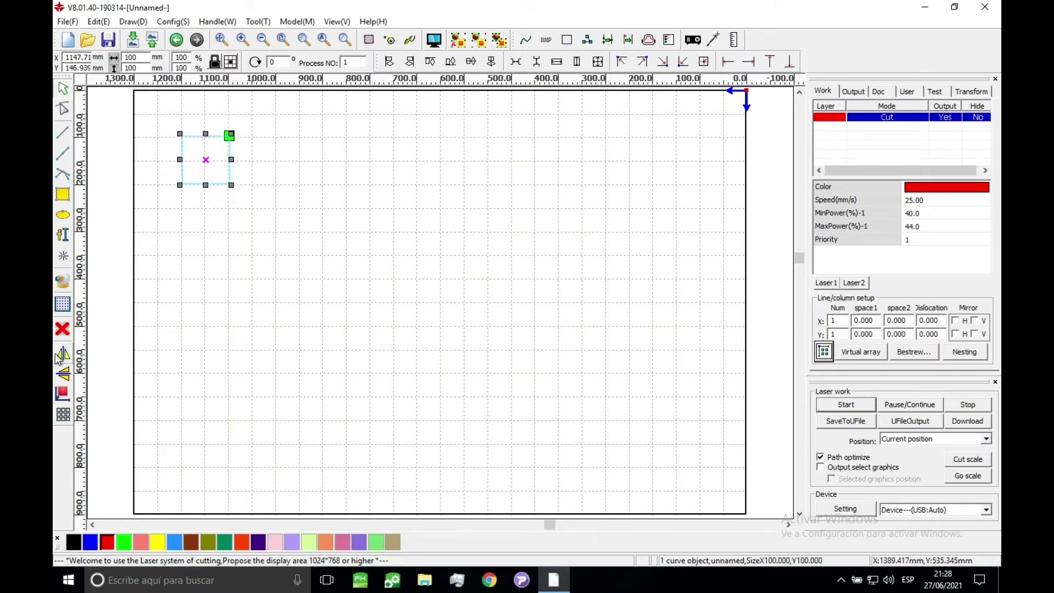
Step: Create an array copy of the square with 10 columns and 2 rows, using 1 mm spacing in X and Y
{"action": "left_click", "coordinate": [63, 417]}
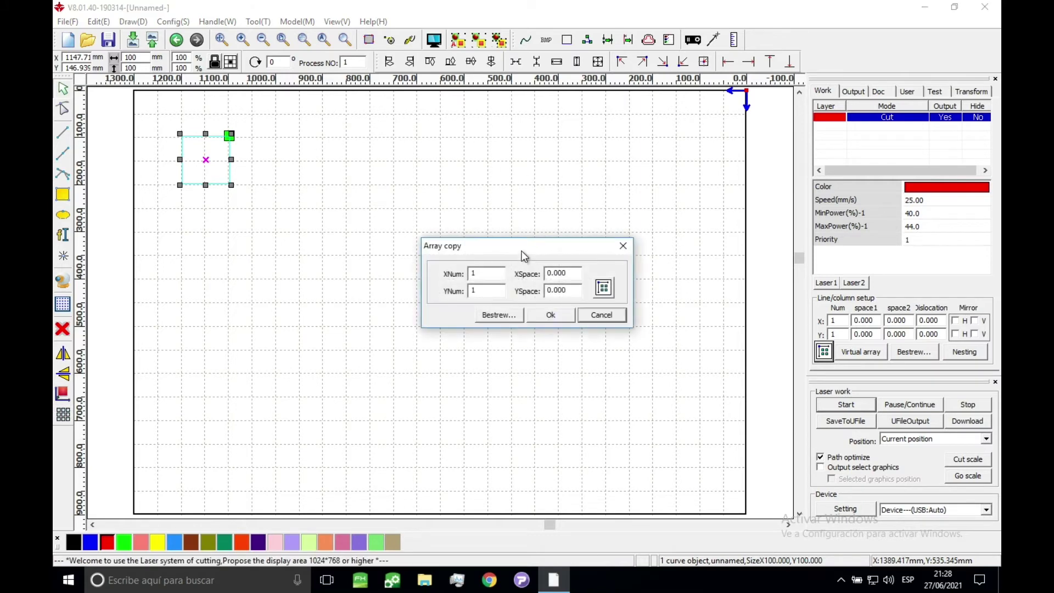
{"action": "left_click_drag", "start_coordinate": [523, 256], "coordinate": [520, 232]}
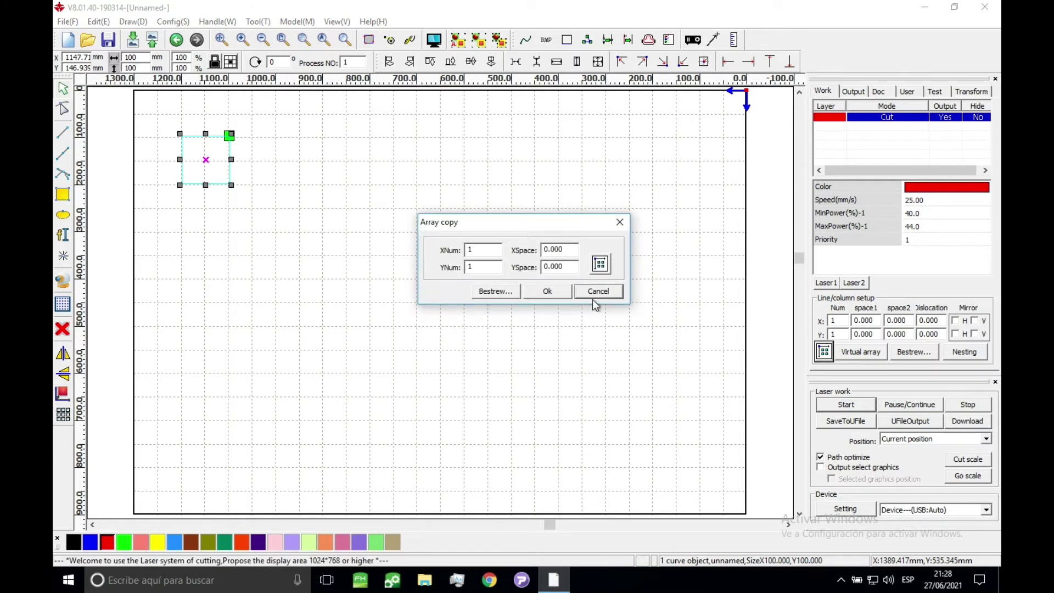
{"action": "double_click", "coordinate": [483, 251]}
{"action": "type", "text": "1"}
{"action": "left_click_drag", "start_coordinate": [545, 231], "coordinate": [562, 227]}
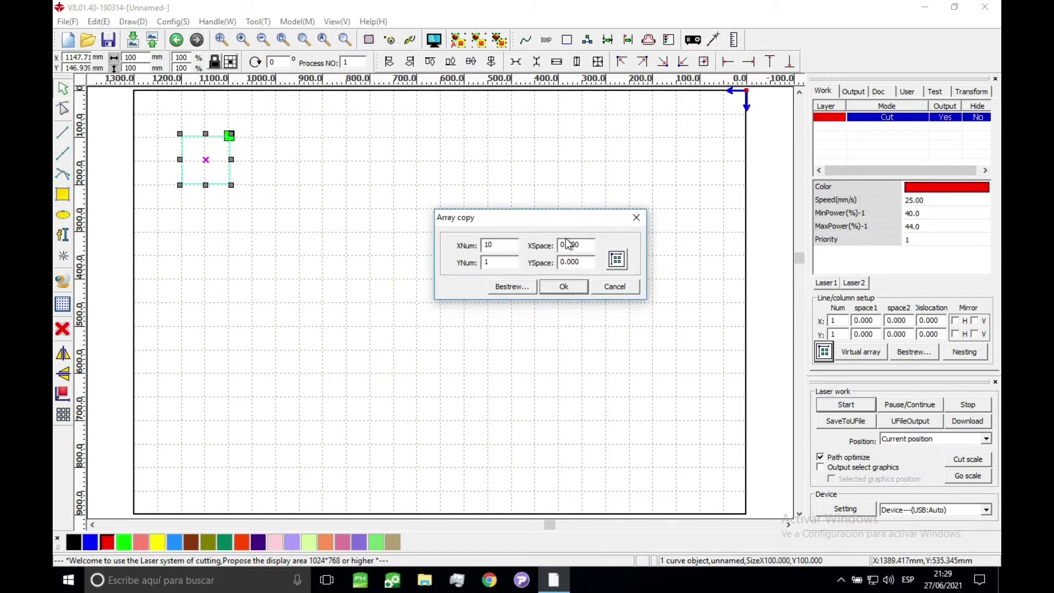
{"action": "type", "text": "1"}
{"action": "double_click", "coordinate": [494, 263]}
{"action": "type", "text": "2"}
{"action": "left_click_drag", "start_coordinate": [565, 262], "coordinate": [560, 263]}
{"action": "type", "text": "1"}
{"action": "left_click", "coordinate": [575, 287]}
{"action": "left_click", "coordinate": [341, 318]}
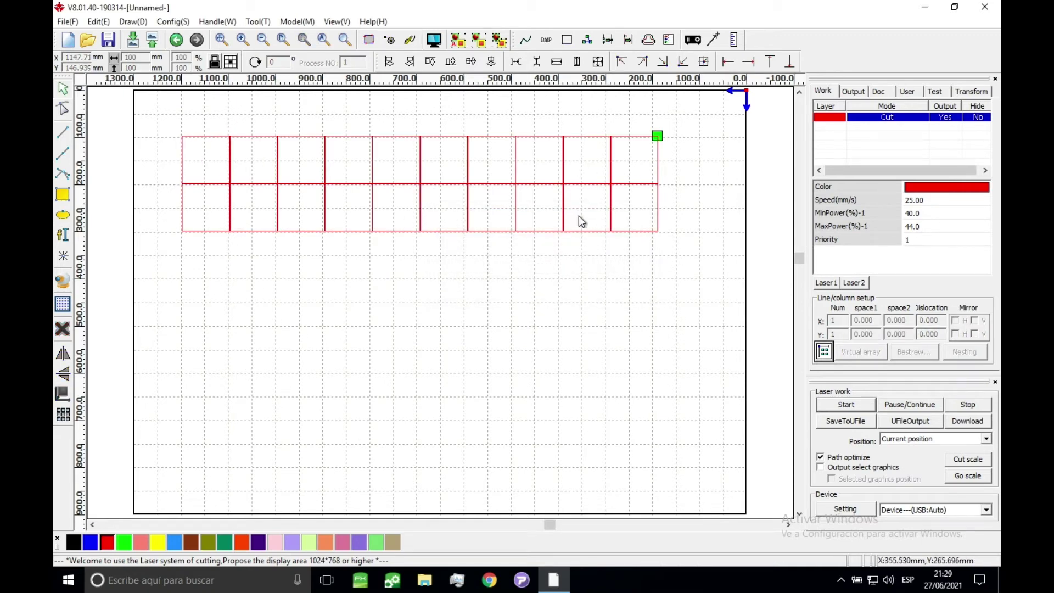
Step: Examine the gaps between the arrayed squares up close and return to a view of the whole array
{"action": "left_click", "coordinate": [324, 40]}
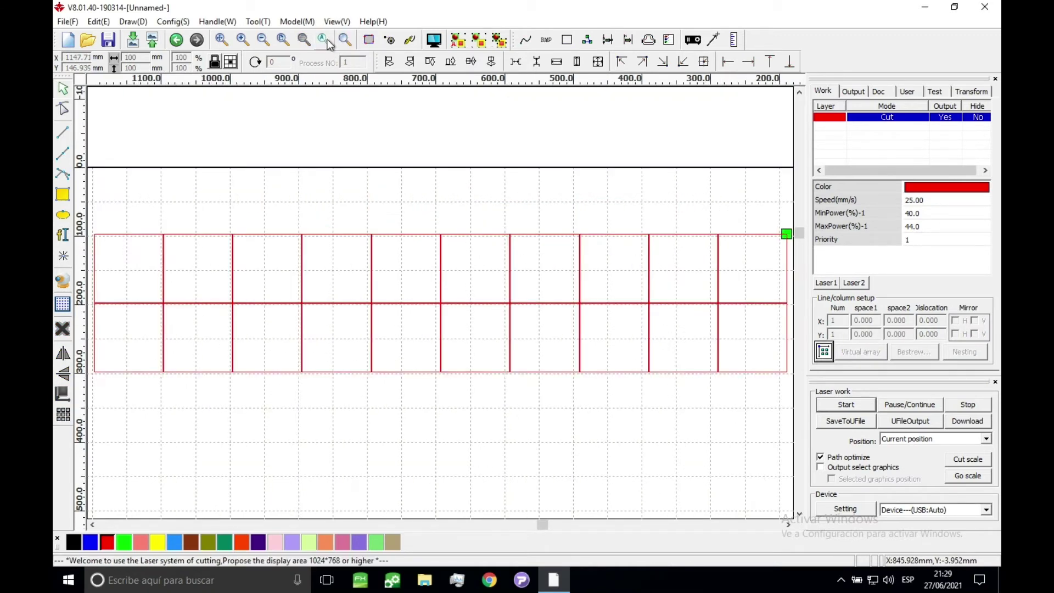
{"action": "left_click", "coordinate": [242, 41]}
{"action": "left_click", "coordinate": [441, 302]}
{"action": "left_click", "coordinate": [441, 303]}
{"action": "left_click", "coordinate": [441, 299]}
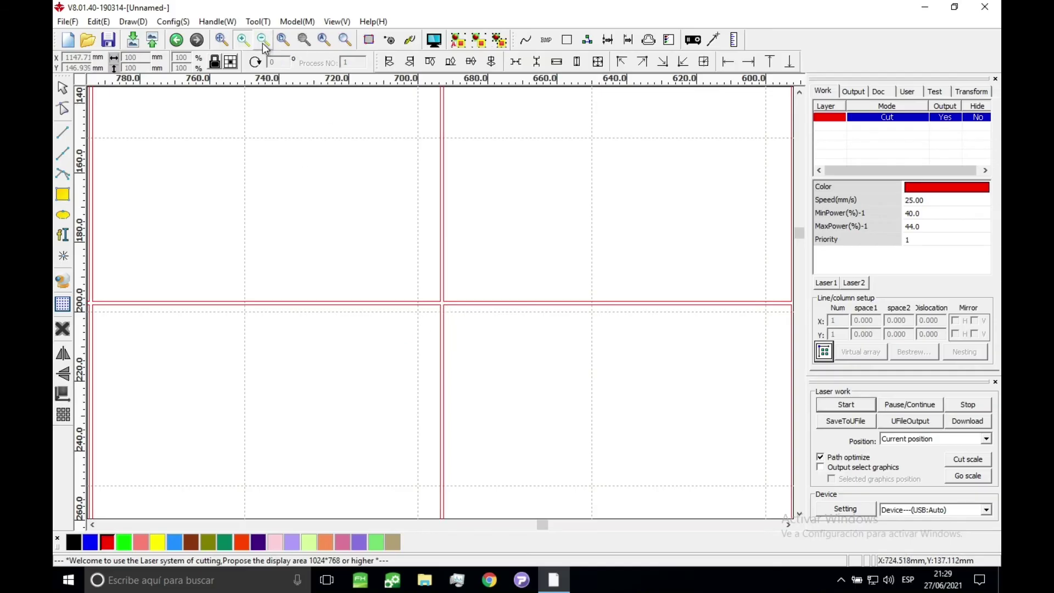
{"action": "left_click", "coordinate": [262, 43]}
{"action": "left_click", "coordinate": [262, 43]}
{"action": "left_click", "coordinate": [263, 43]}
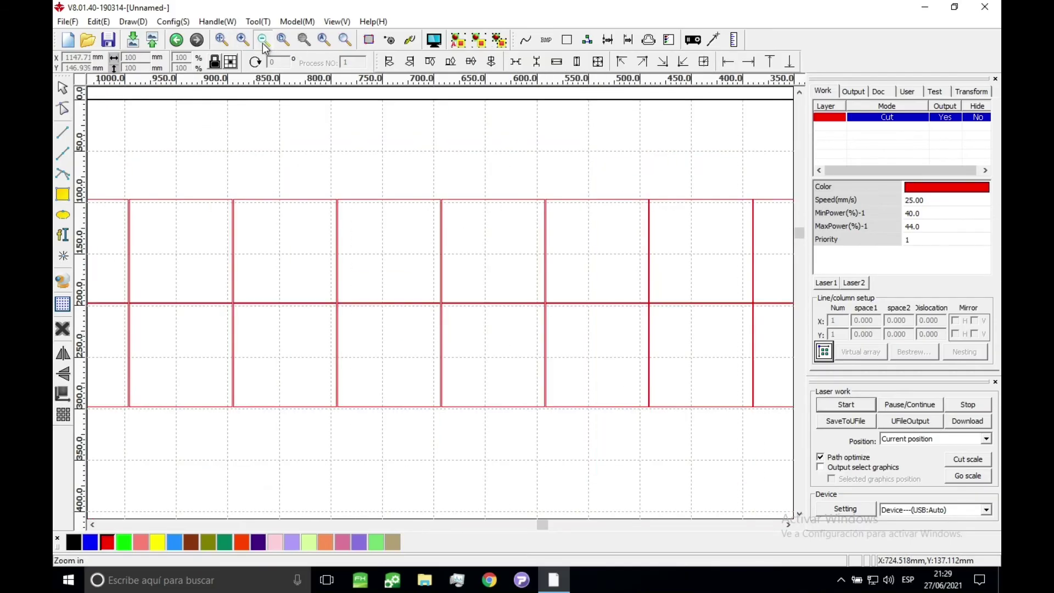
{"action": "left_click", "coordinate": [262, 43]}
{"action": "left_click", "coordinate": [263, 43]}
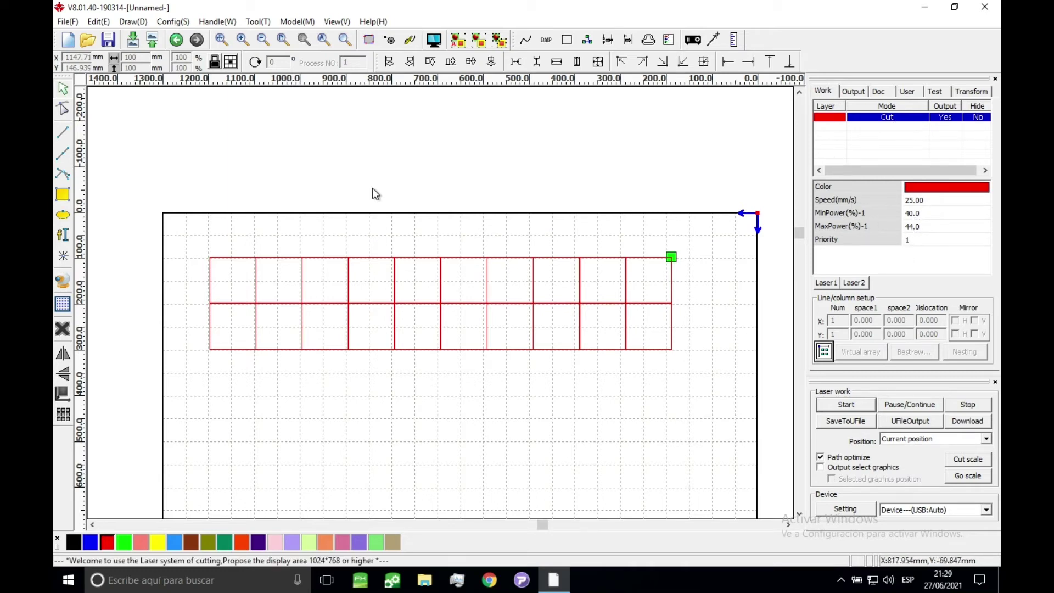
Step: Check the array's overall size and total cutting time in the preview, and close the preview
{"action": "left_click", "coordinate": [434, 40]}
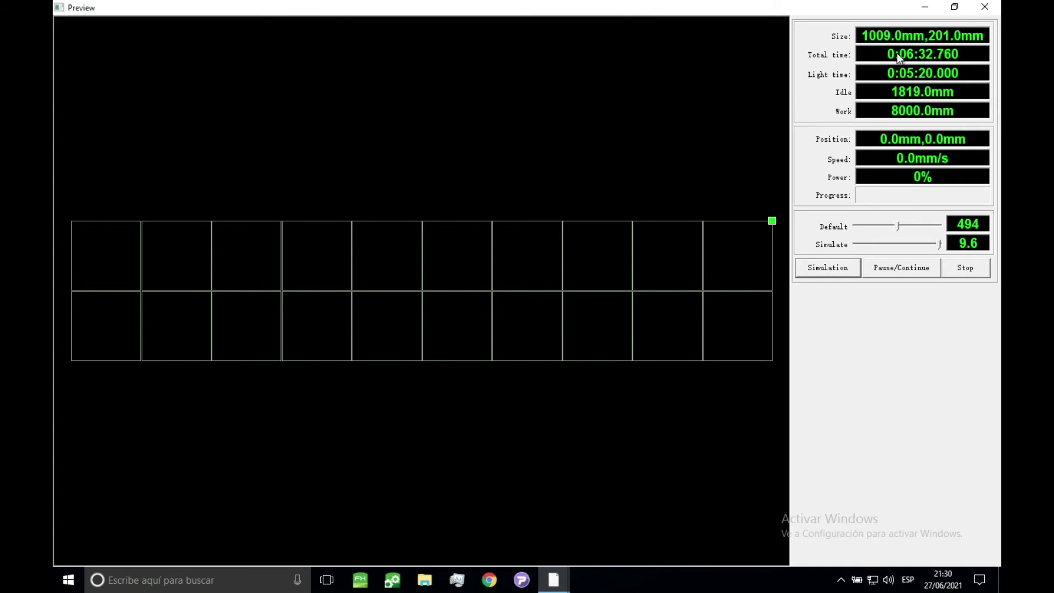
{"action": "left_click", "coordinate": [986, 7]}
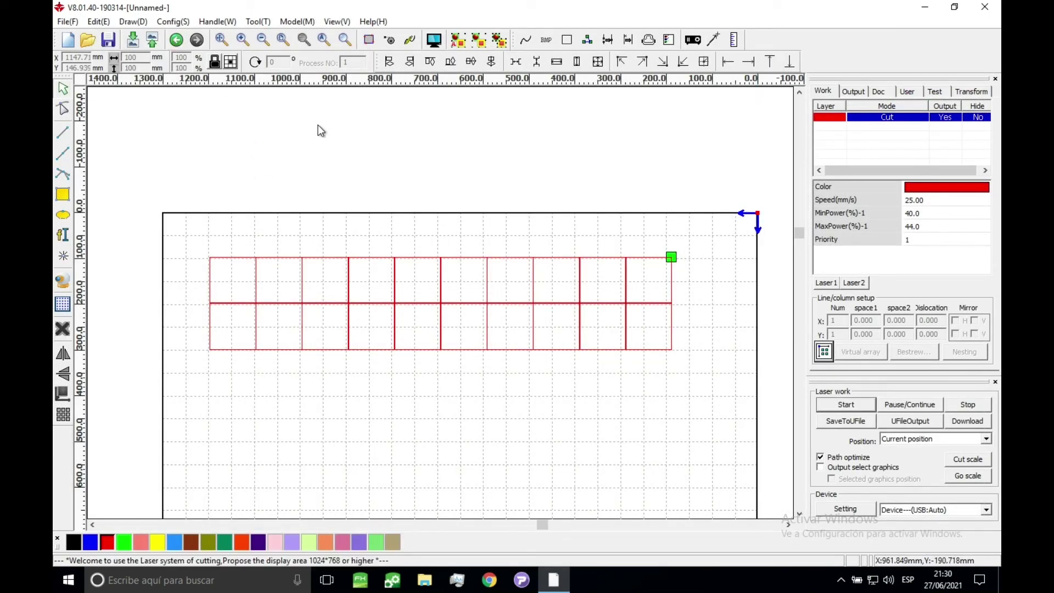
Step: Undo the array copy and select the single original square
{"action": "left_click", "coordinate": [176, 39]}
{"action": "left_click_drag", "start_coordinate": [203, 241], "coordinate": [299, 332]}
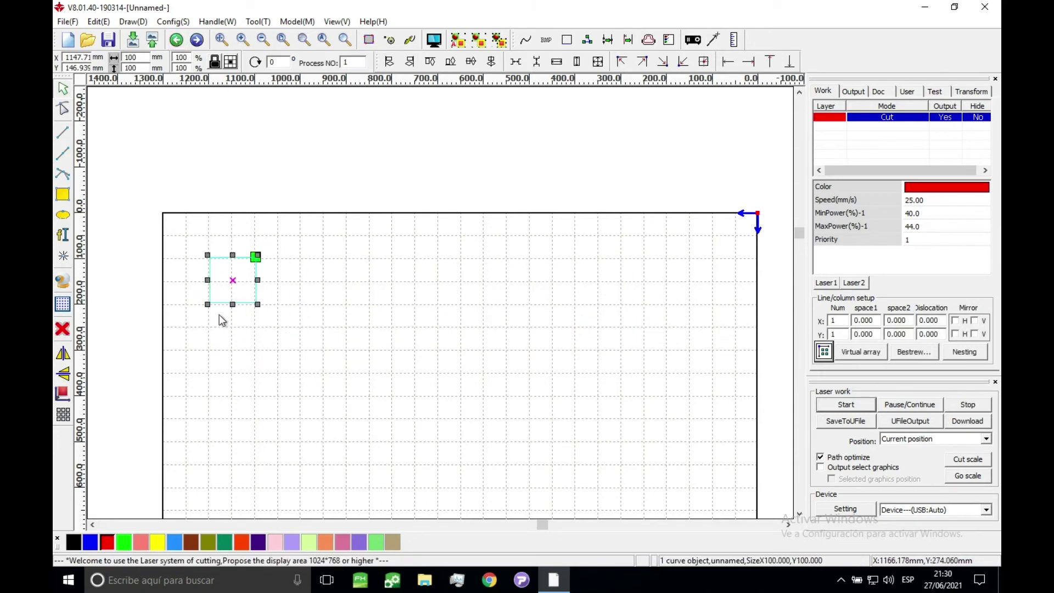
Step: Create an array copy of the square with 10 columns and 2 rows, using 0 mm spacing in X and Y
{"action": "left_click", "coordinate": [64, 416]}
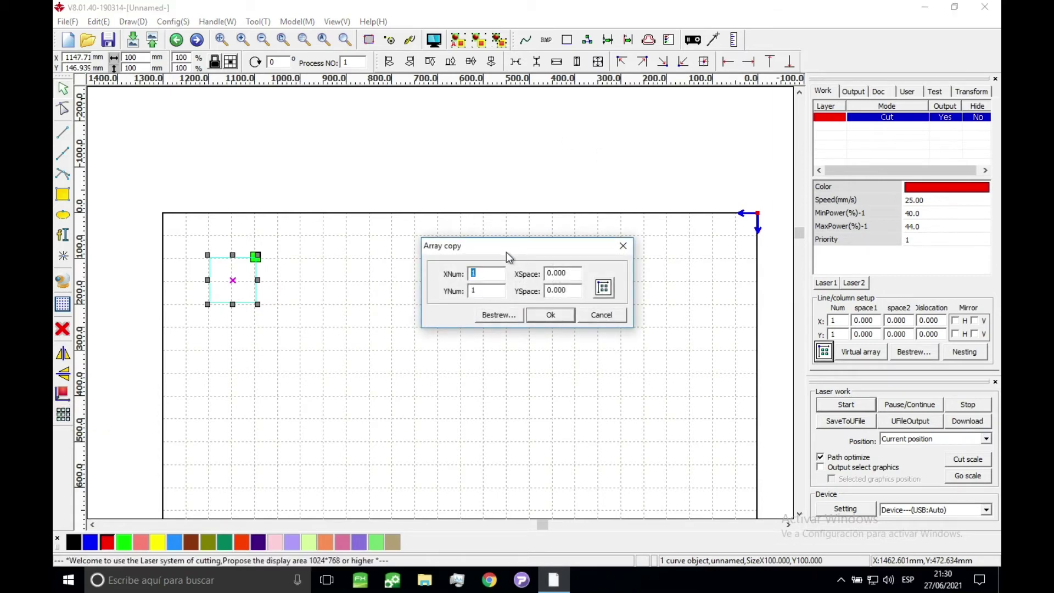
{"action": "type", "text": "10"}
{"action": "key", "text": "Tab"}
{"action": "type", "text": "2"}
{"action": "left_click", "coordinate": [551, 316]}
{"action": "left_click", "coordinate": [276, 343]}
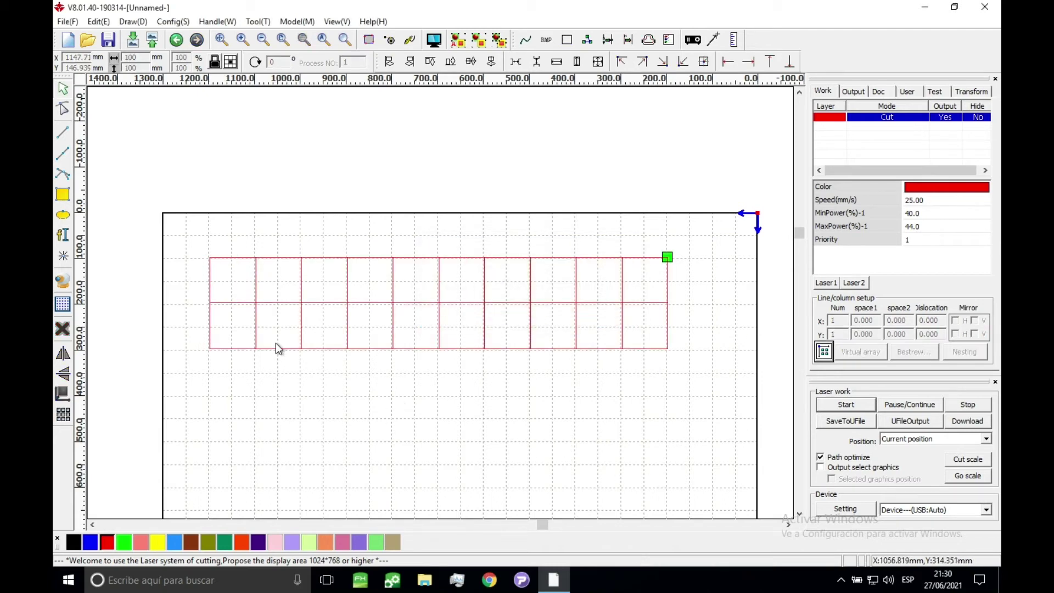
Step: Move one lower-row square out below the array to inspect its edges, and undo the move
{"action": "left_click", "coordinate": [324, 39]}
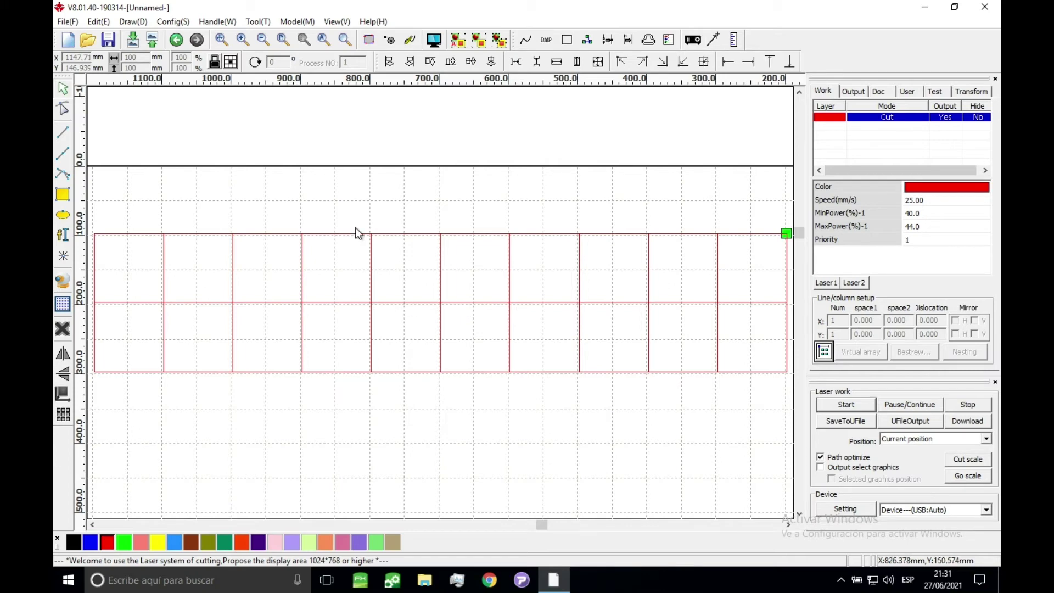
{"action": "left_click", "coordinate": [411, 372]}
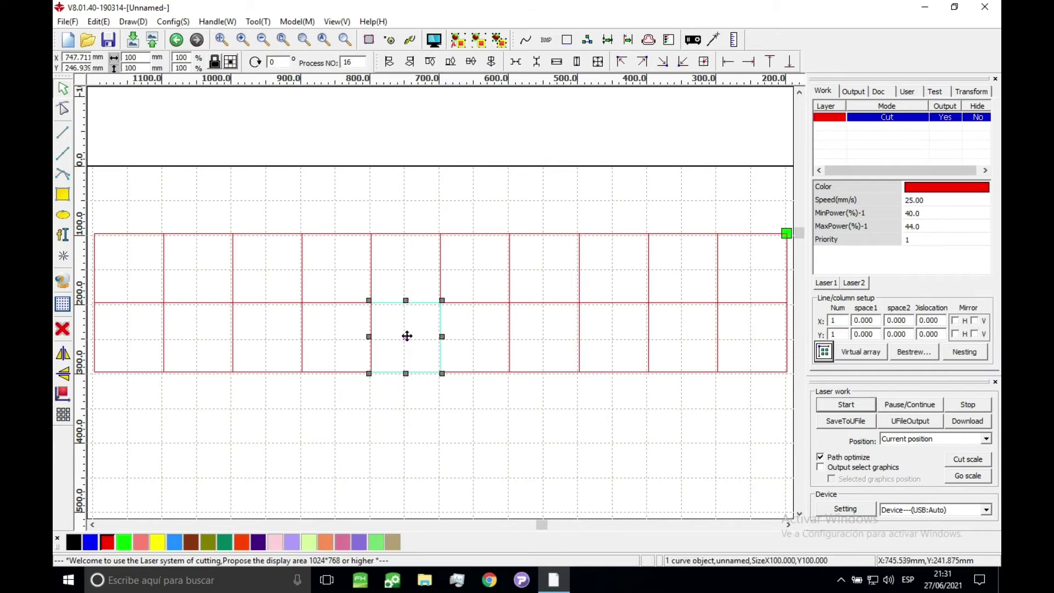
{"action": "left_click_drag", "start_coordinate": [407, 337], "coordinate": [405, 423]}
{"action": "left_click", "coordinate": [506, 440]}
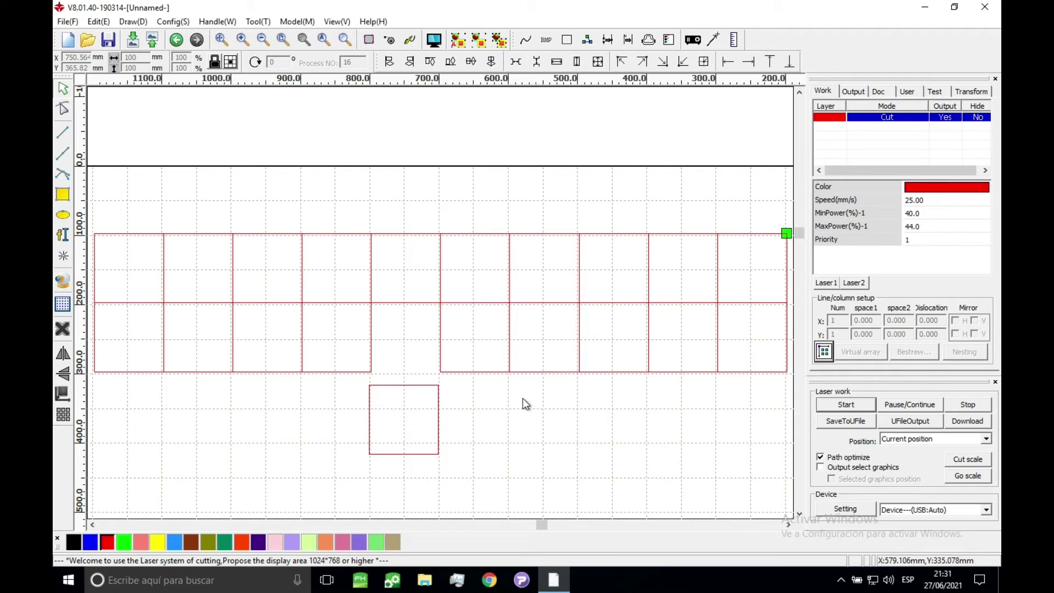
{"action": "key", "text": "ctrl+z"}
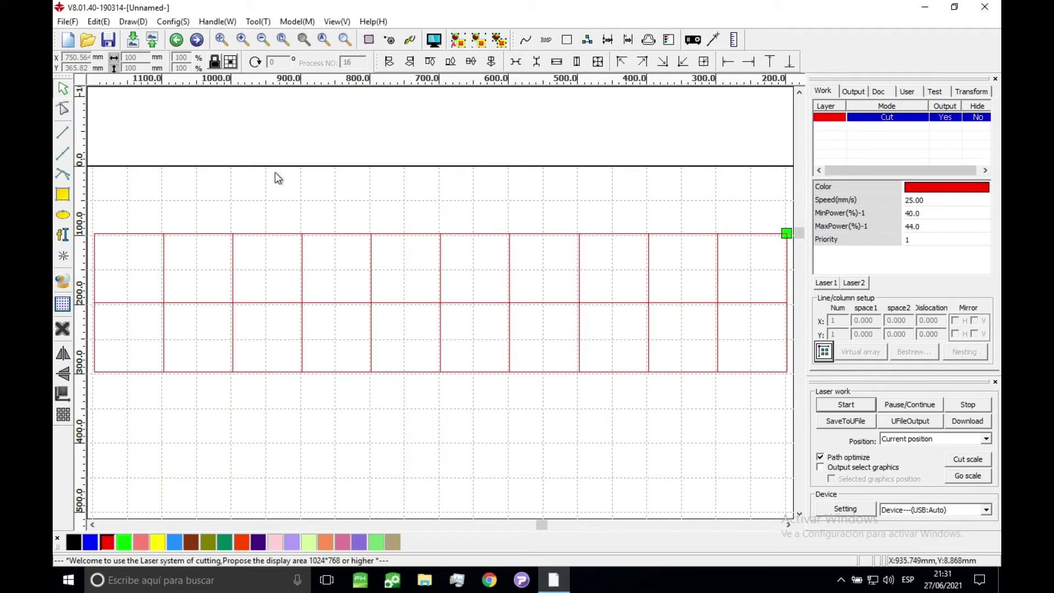
Step: Delete the overlapping lines of all the arrayed squares with the overlap error option left off, and deselect them
{"action": "key", "text": "ctrl+a"}
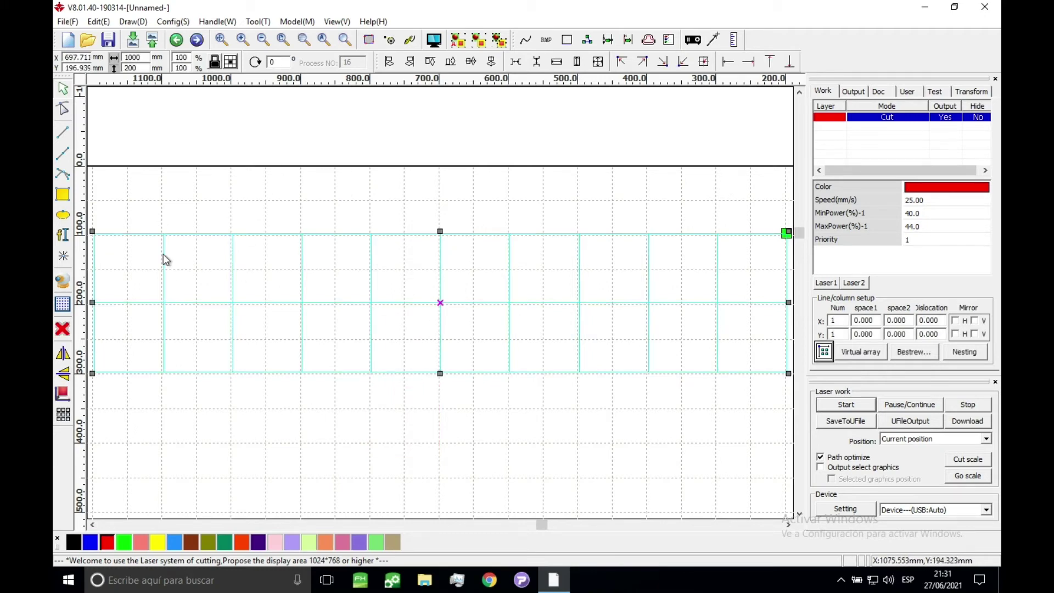
{"action": "left_click", "coordinate": [218, 25]}
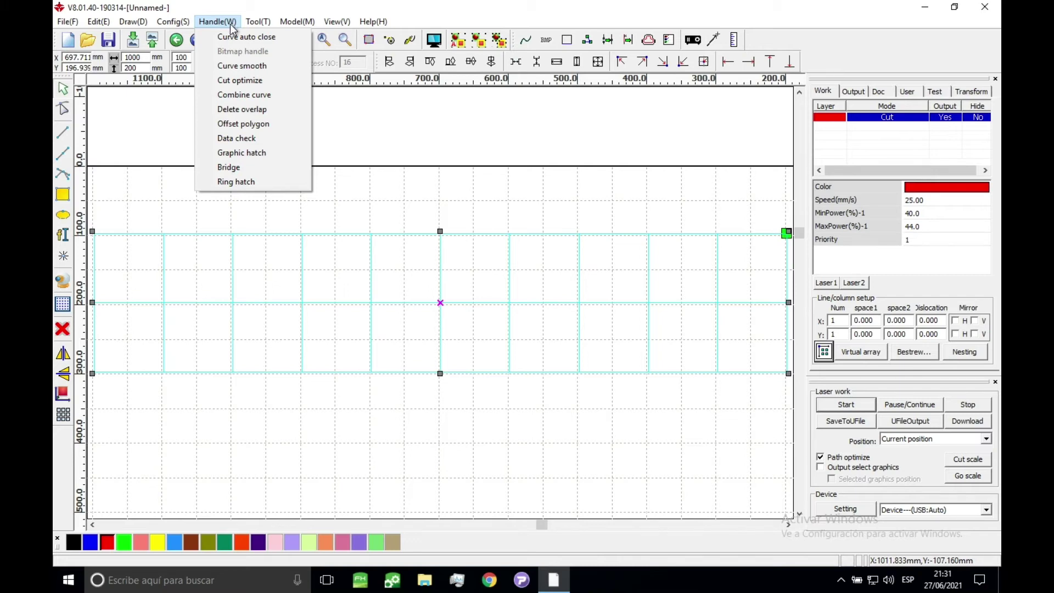
{"action": "left_click", "coordinate": [289, 114]}
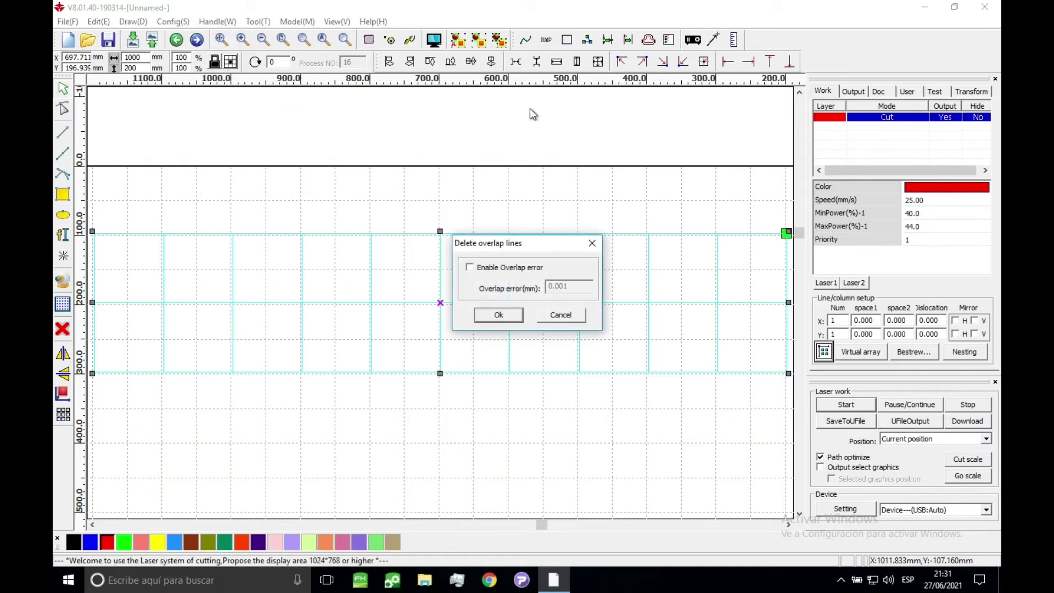
{"action": "left_click_drag", "start_coordinate": [499, 250], "coordinate": [526, 207]}
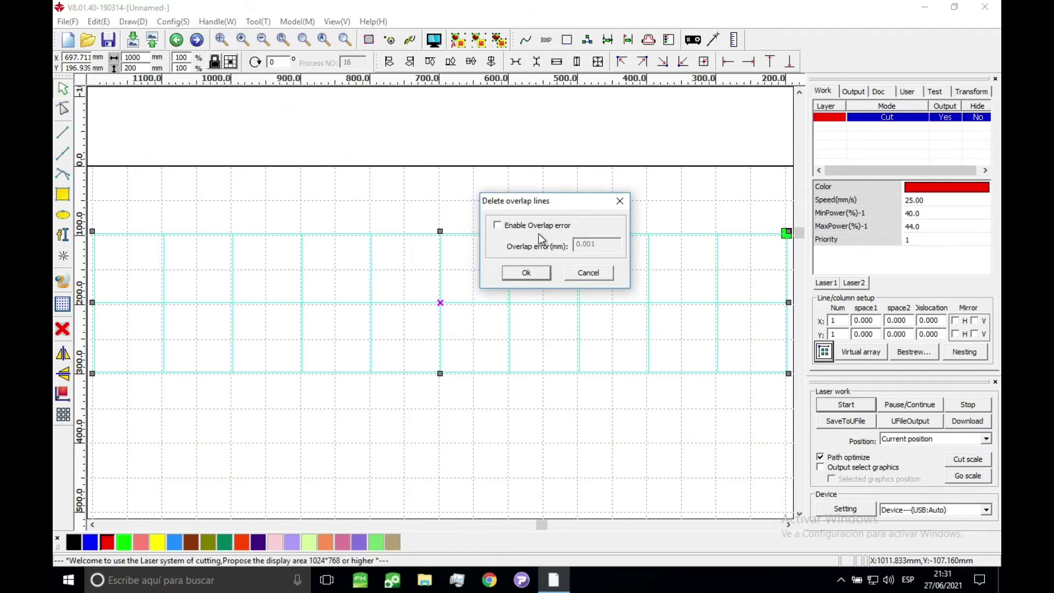
{"action": "left_click", "coordinate": [539, 272]}
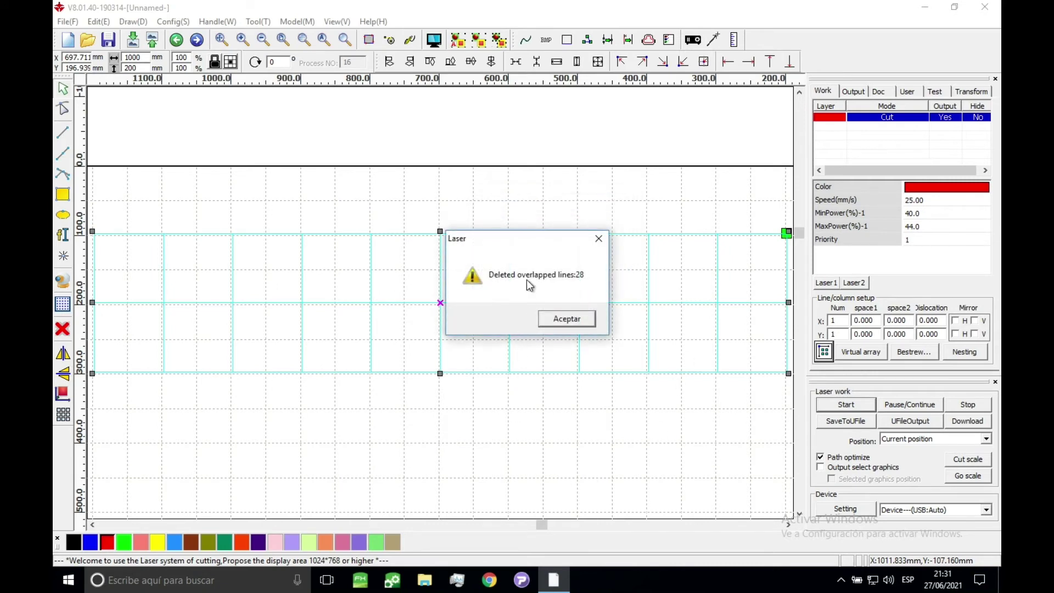
{"action": "left_click_drag", "start_coordinate": [523, 239], "coordinate": [536, 212]}
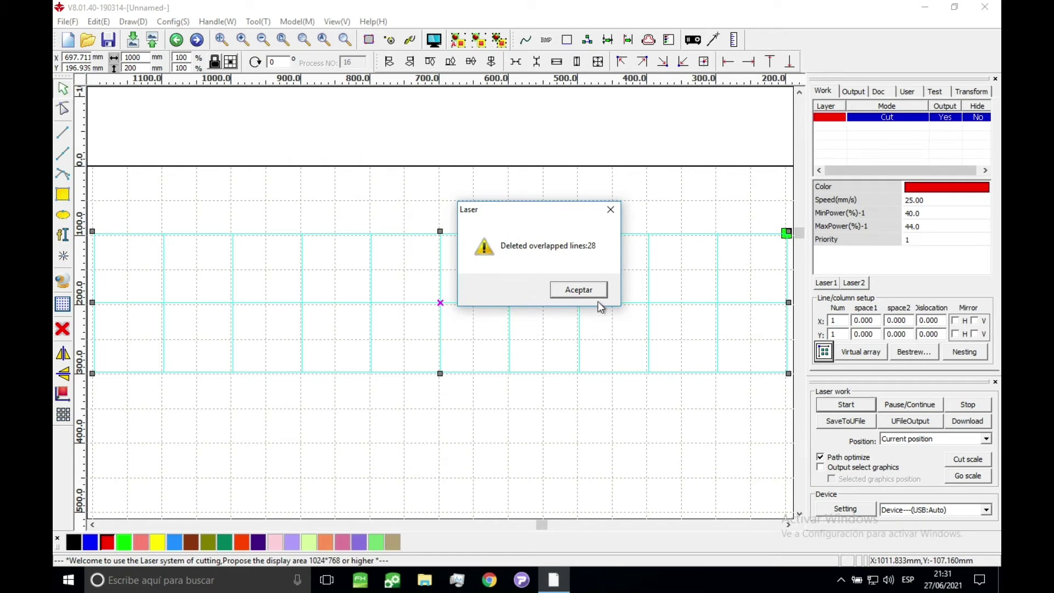
{"action": "left_click", "coordinate": [577, 291]}
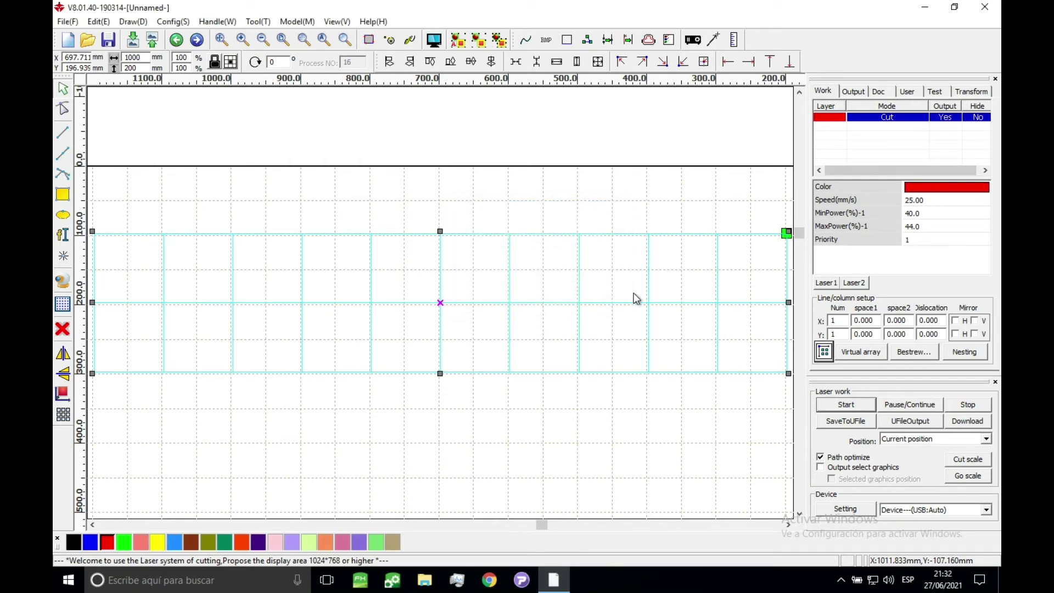
{"action": "left_click", "coordinate": [506, 423]}
Step: Move two neighbouring lower-row shapes out below the array to inspect their remaining lines, and undo both moves
{"action": "left_click", "coordinate": [411, 371]}
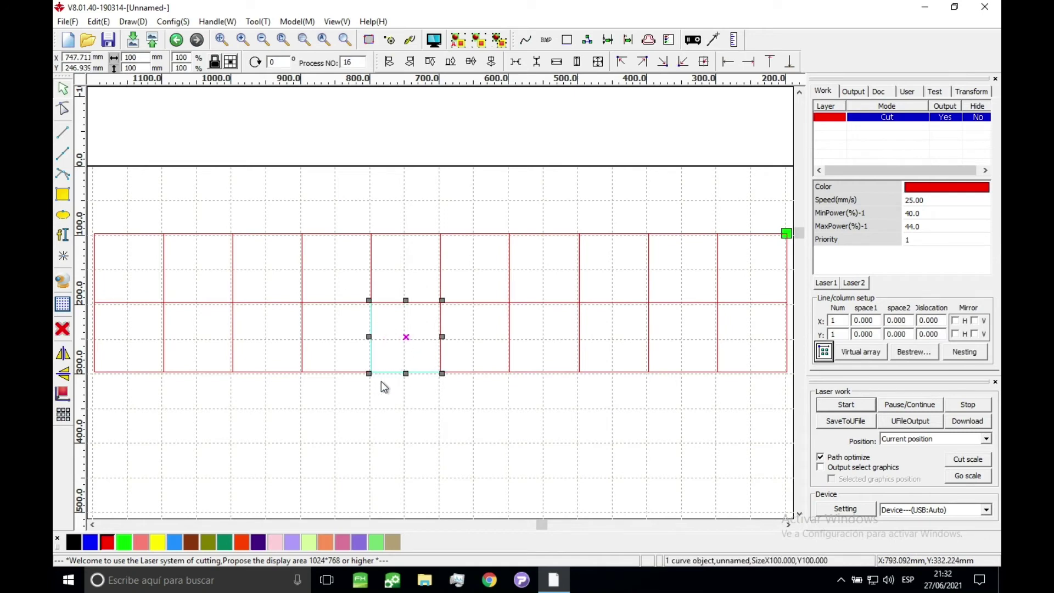
{"action": "left_click_drag", "start_coordinate": [406, 337], "coordinate": [410, 442]}
{"action": "left_click", "coordinate": [528, 438]}
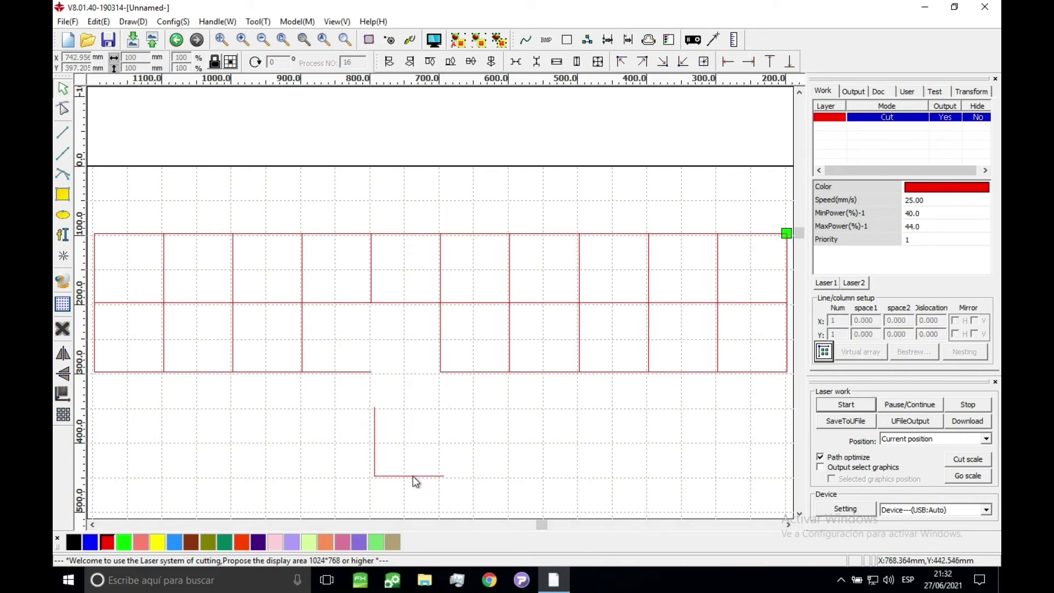
{"action": "left_click", "coordinate": [329, 372]}
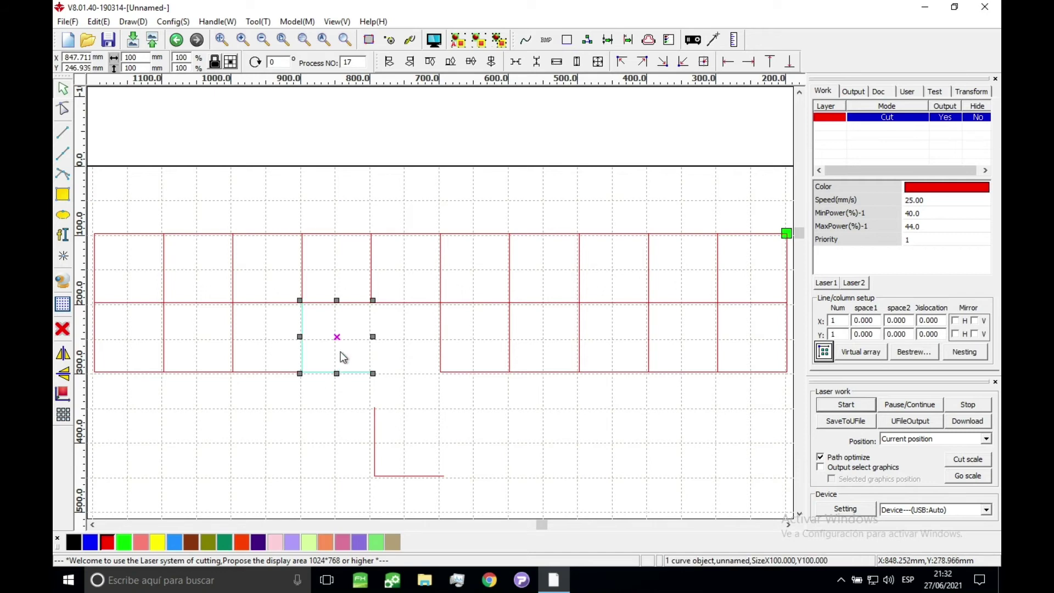
{"action": "left_click_drag", "start_coordinate": [337, 337], "coordinate": [322, 422]}
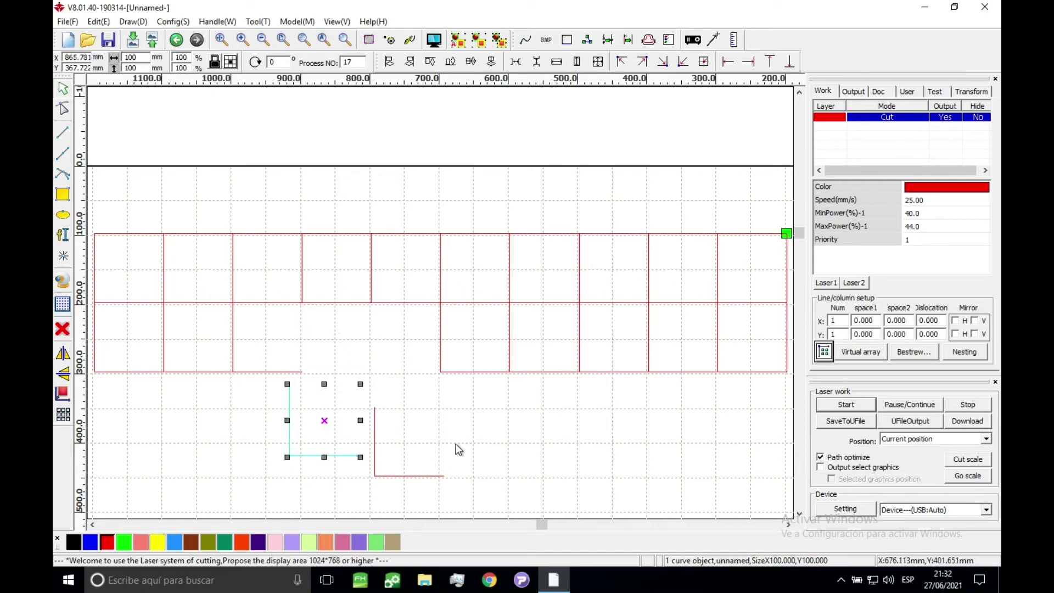
{"action": "key", "text": "ctrl+z"}
{"action": "key", "text": "ctrl+z"}
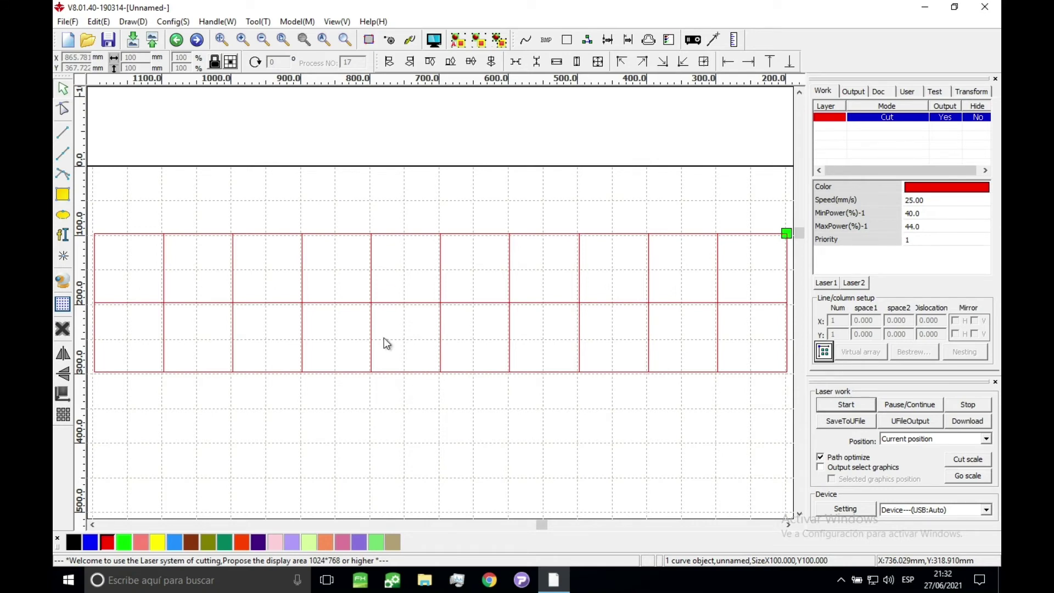
Step: Check the array's total cutting time in the preview, and display the cutting path on the drawing
{"action": "left_click", "coordinate": [434, 40]}
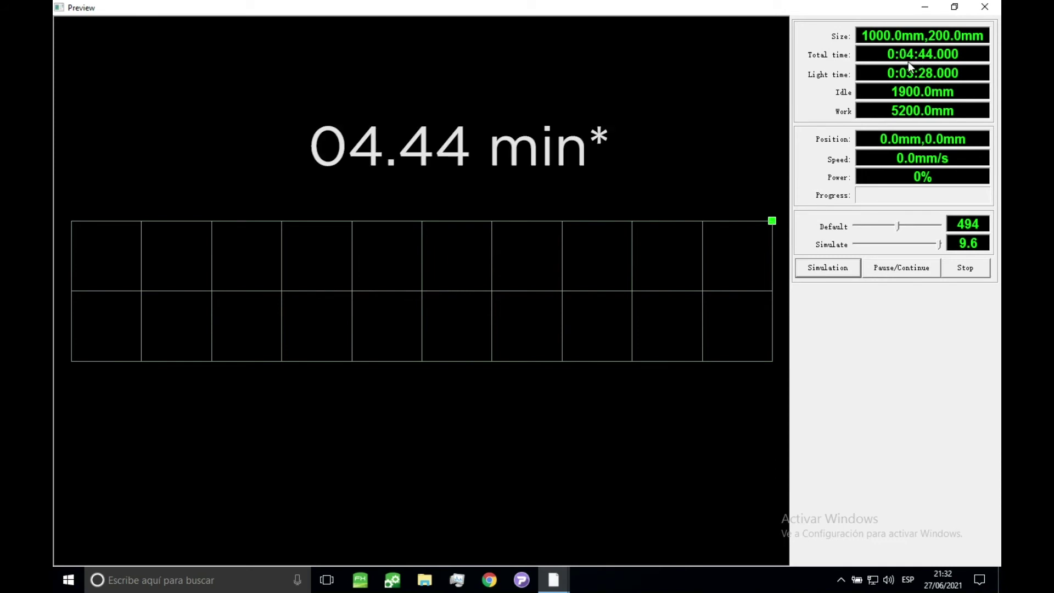
{"action": "left_click", "coordinate": [985, 8]}
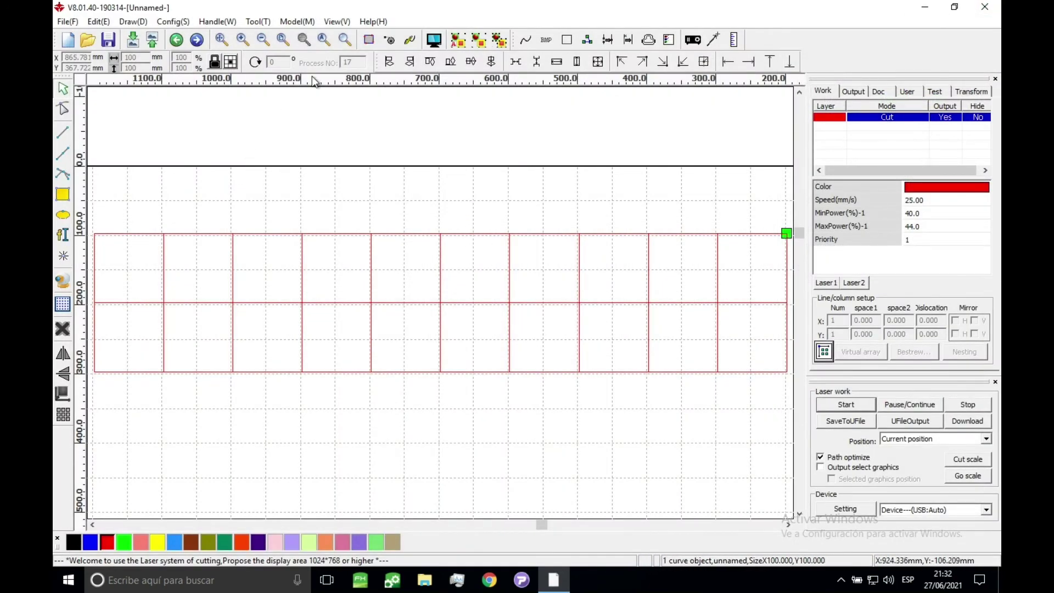
{"action": "left_click", "coordinate": [370, 41]}
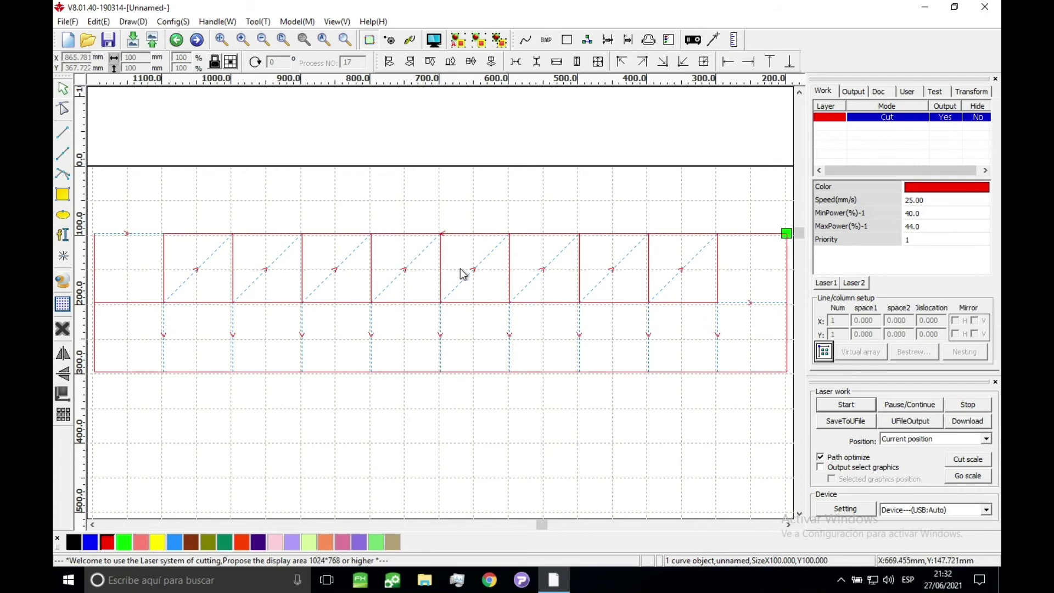
Step: Run the cutting simulation of the array in the preview, and close the preview
{"action": "left_click", "coordinate": [434, 39]}
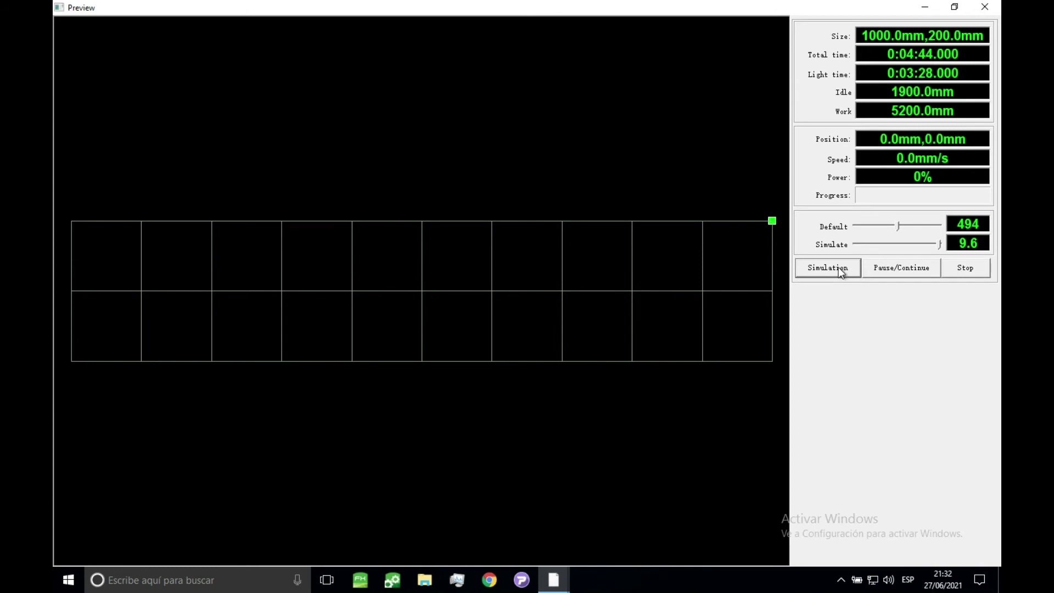
{"action": "left_click", "coordinate": [828, 268]}
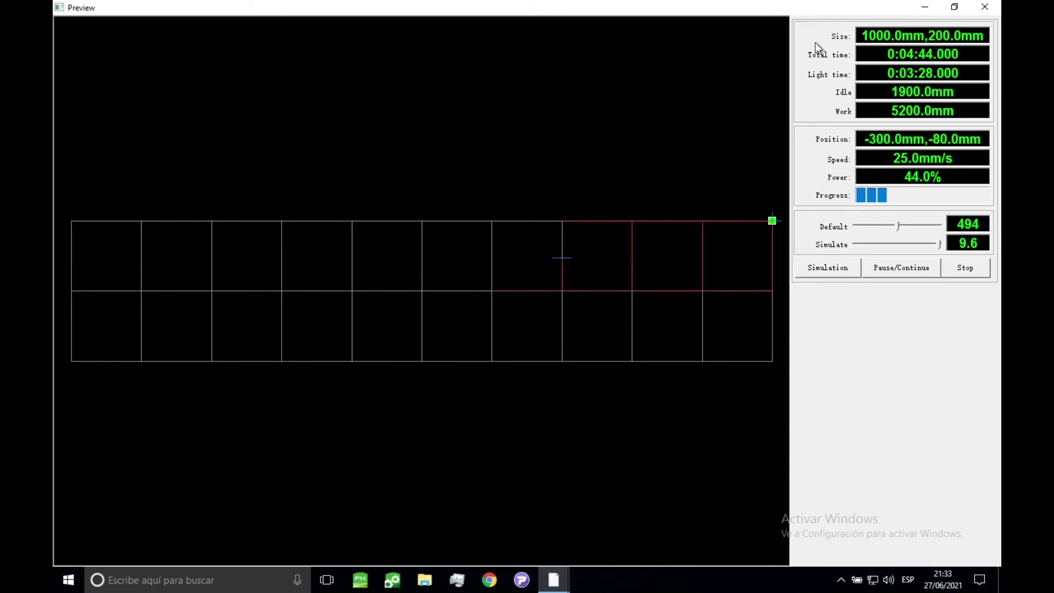
{"action": "left_click", "coordinate": [985, 6]}
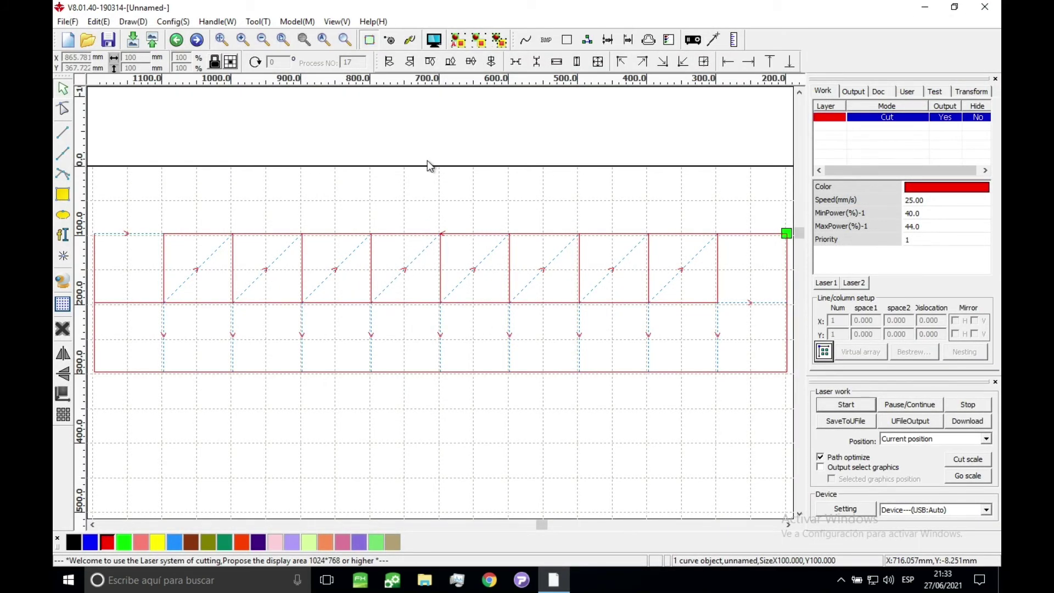
Step: Optimize the cutting order using single inner to outer, a 50 mm block height, top-to-bottom direction and automatic start point and direction
{"action": "left_click", "coordinate": [216, 23]}
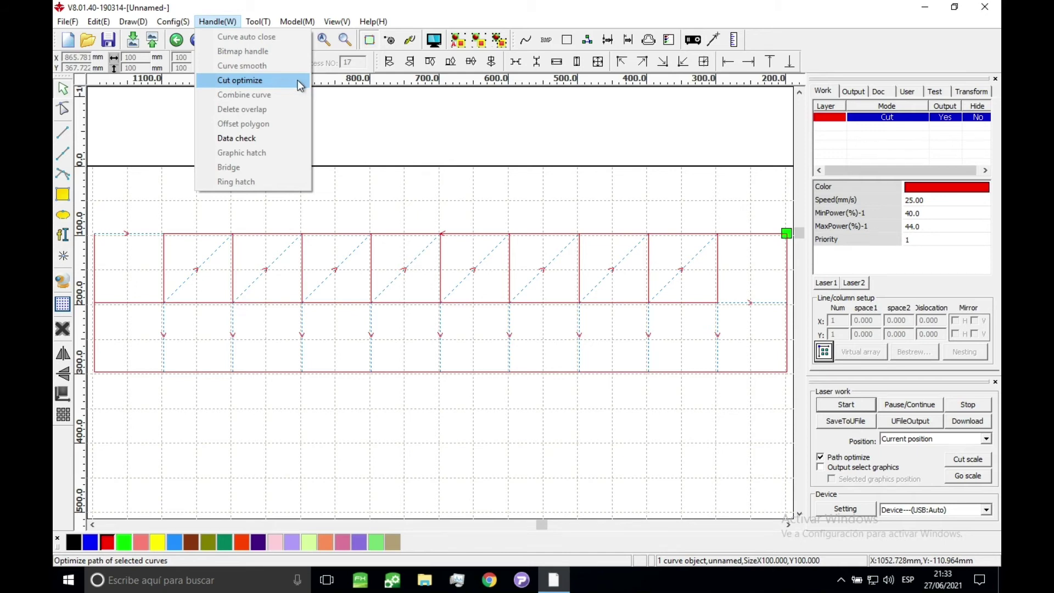
{"action": "left_click", "coordinate": [242, 82]}
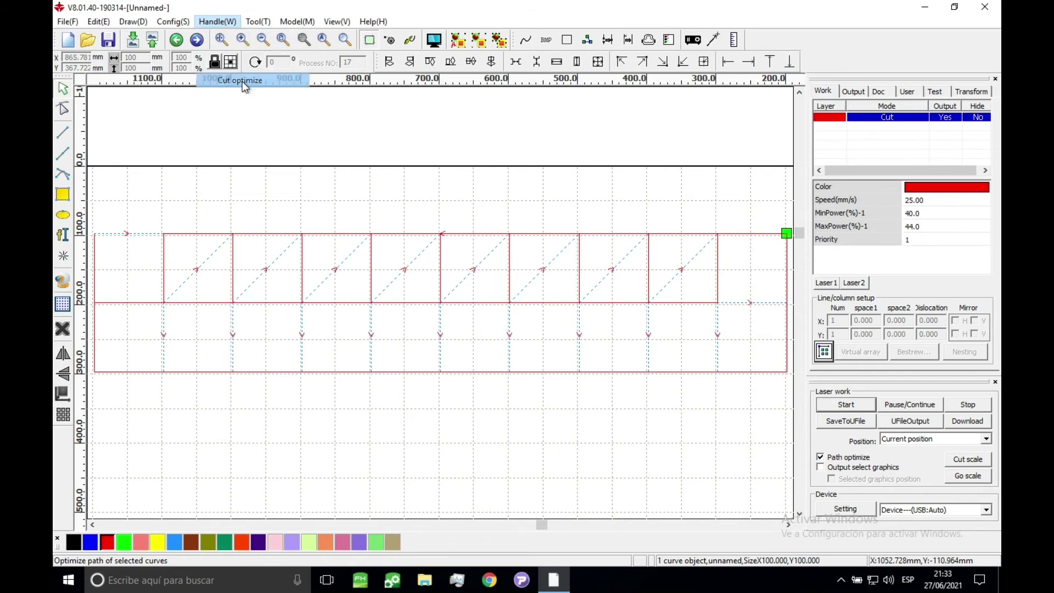
{"action": "left_click_drag", "start_coordinate": [556, 203], "coordinate": [684, 131]}
{"action": "left_click", "coordinate": [621, 279]}
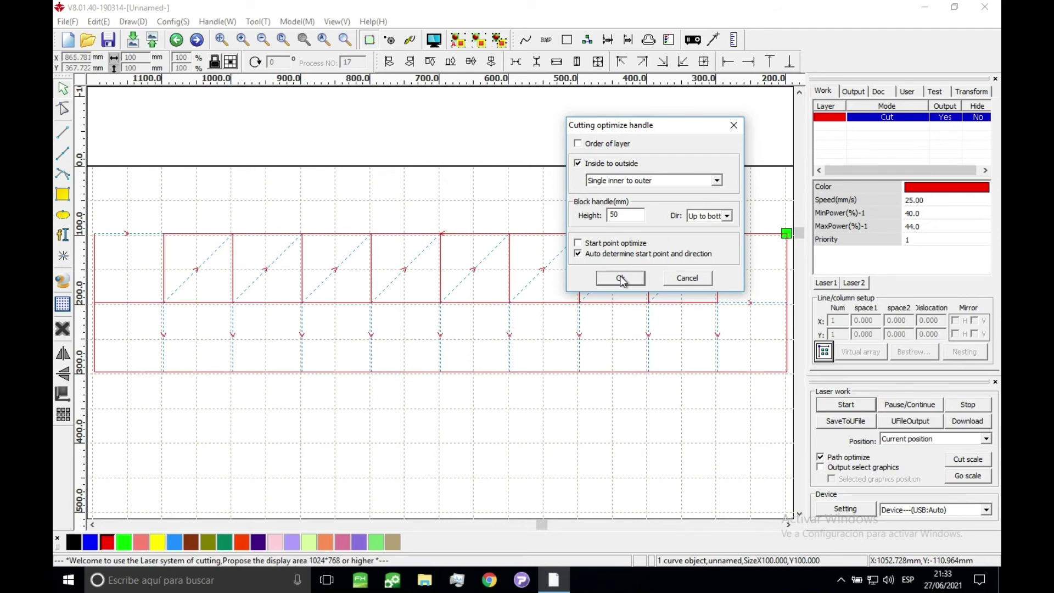
{"action": "left_click", "coordinate": [621, 279]}
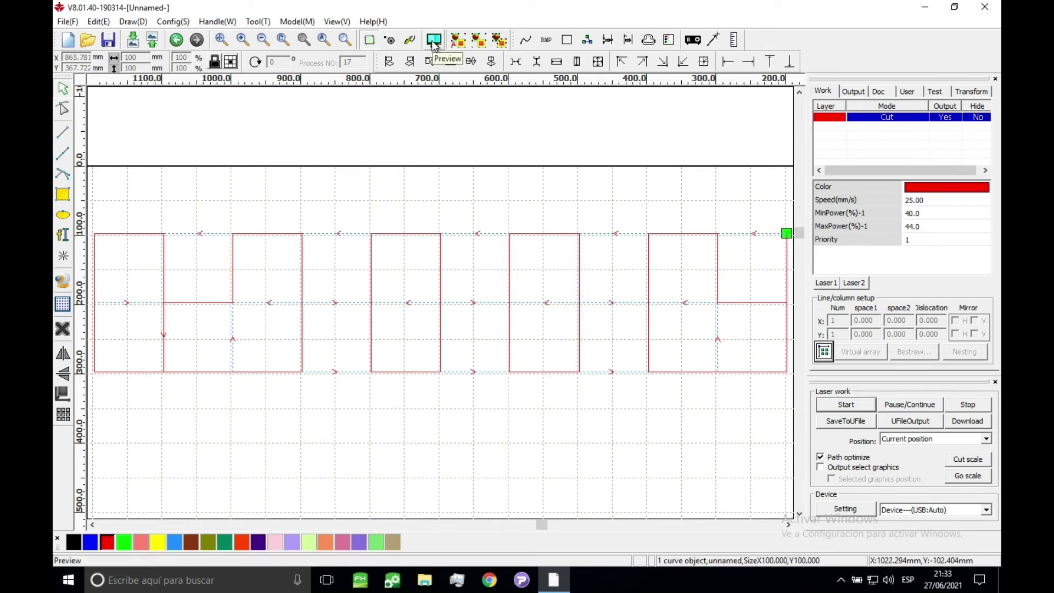
Step: Undo and redo the cut optimization to compare both paths, and check the optimized cutting time in the preview
{"action": "left_click", "coordinate": [177, 41]}
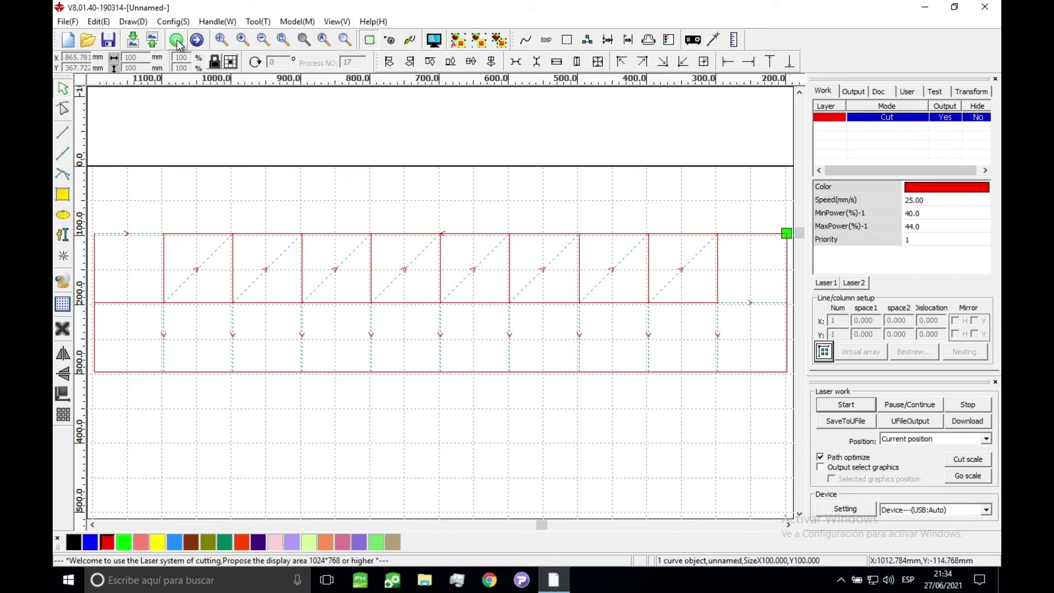
{"action": "left_click", "coordinate": [197, 40]}
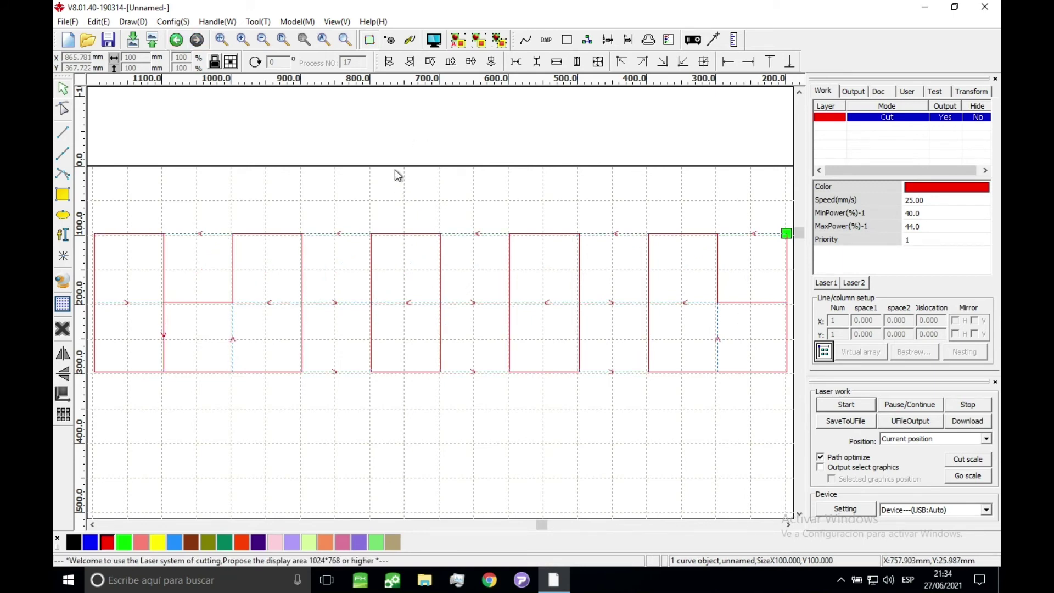
{"action": "left_click", "coordinate": [437, 45]}
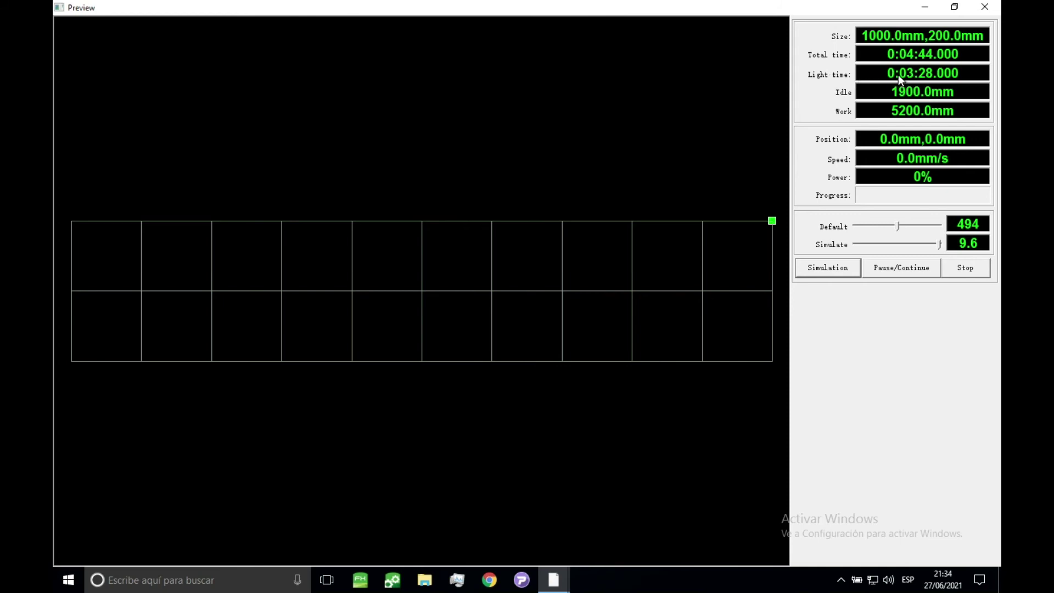
{"action": "left_click", "coordinate": [986, 9]}
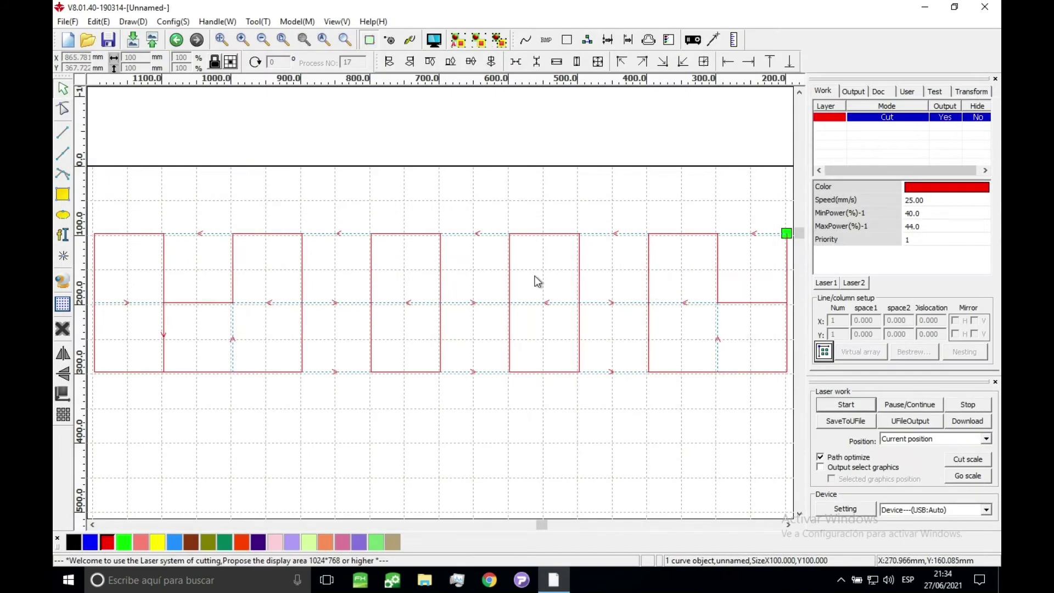
Step: Undo the cut optimization and check the original path's cutting time in the preview
{"action": "left_click", "coordinate": [176, 42]}
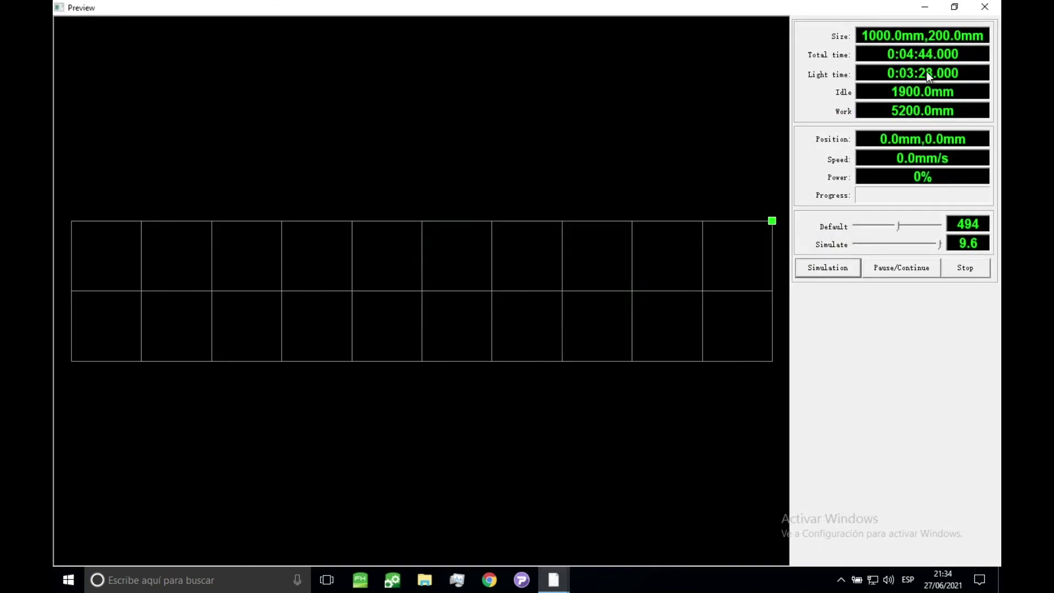
{"action": "left_click", "coordinate": [993, 9]}
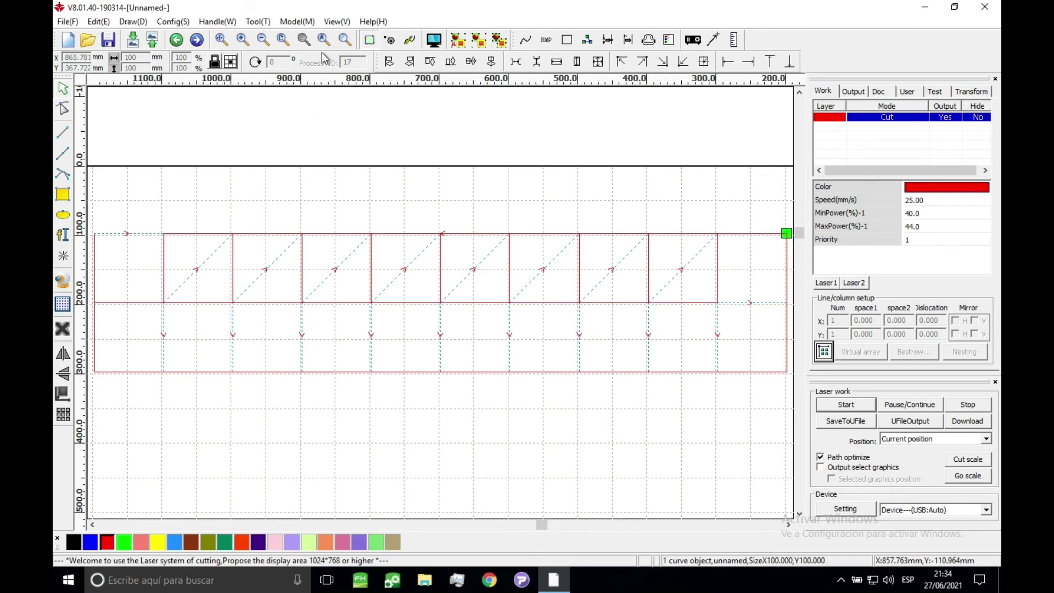
{"action": "left_click", "coordinate": [263, 39]}
{"action": "left_click", "coordinate": [221, 164]}
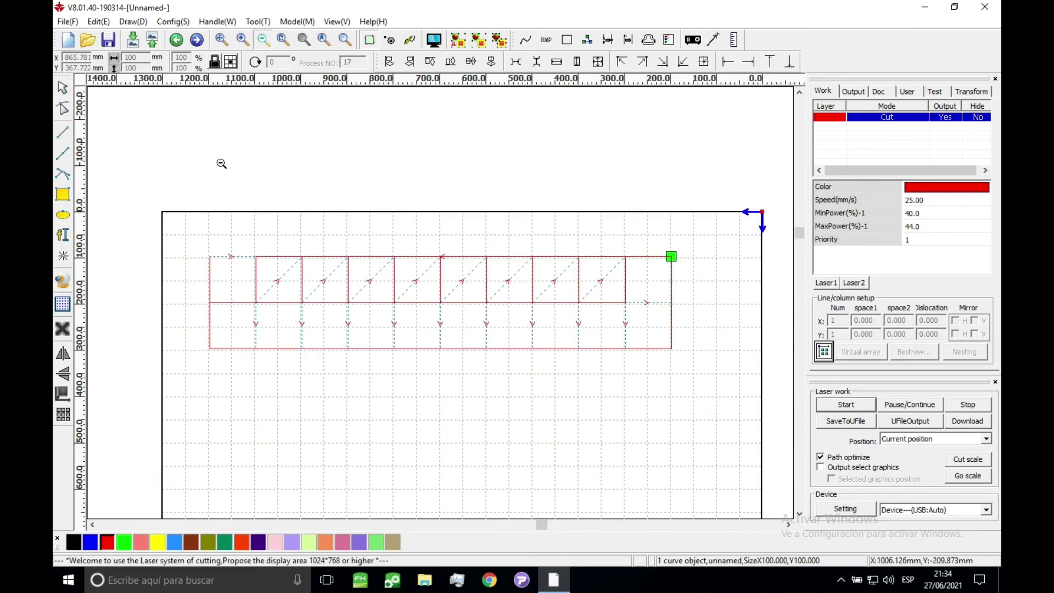
Step: Delete the whole array of squares from the work area
{"action": "left_click", "coordinate": [63, 88]}
{"action": "left_click_drag", "start_coordinate": [189, 242], "coordinate": [760, 401]}
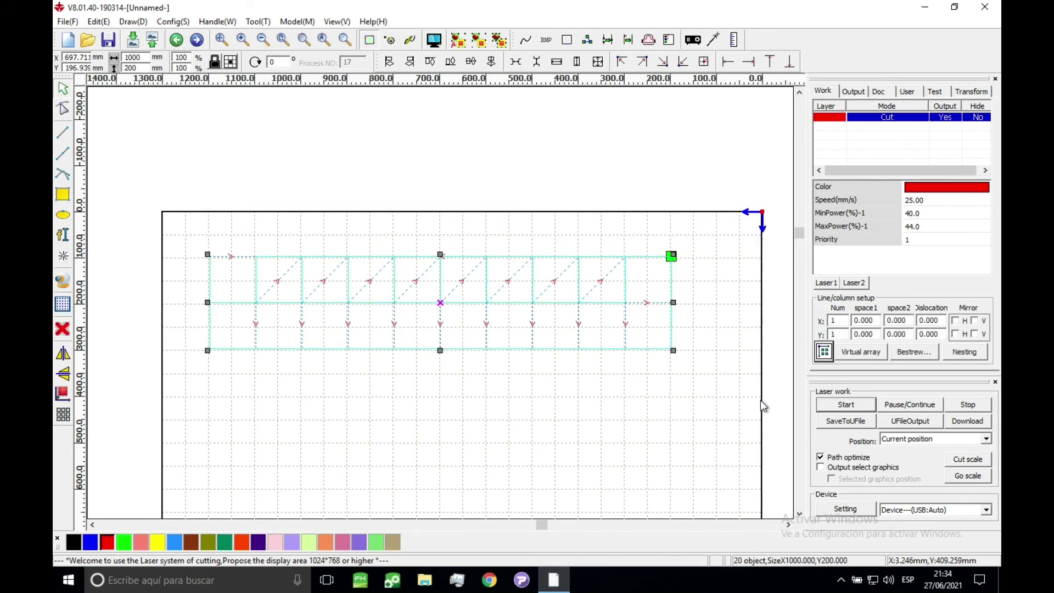
{"action": "key", "text": "Delete"}
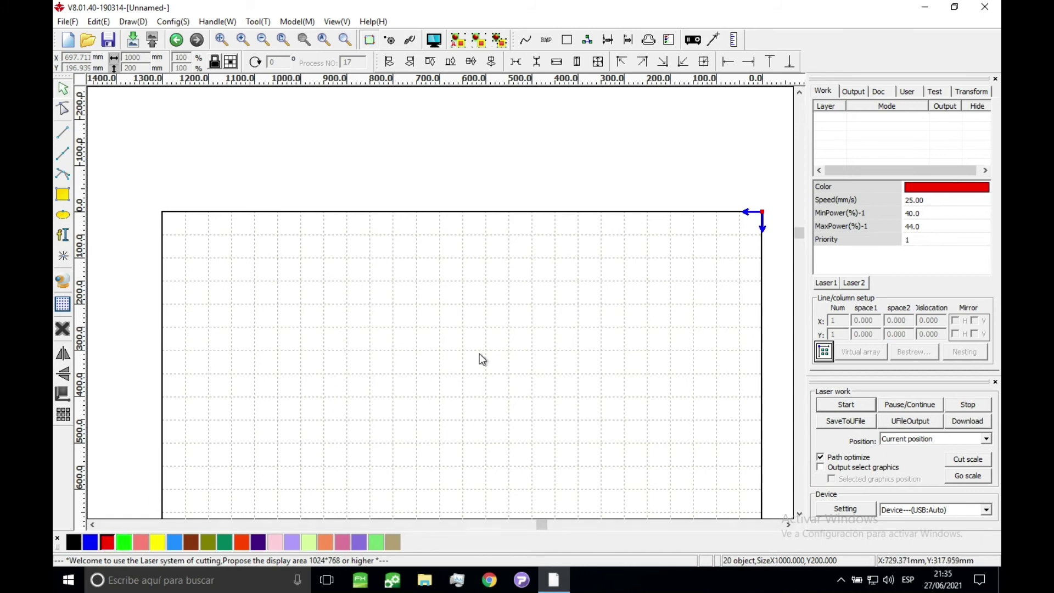
{"action": "scroll", "coordinate": [496, 375], "scroll_direction": "down", "scroll_amount": 10}
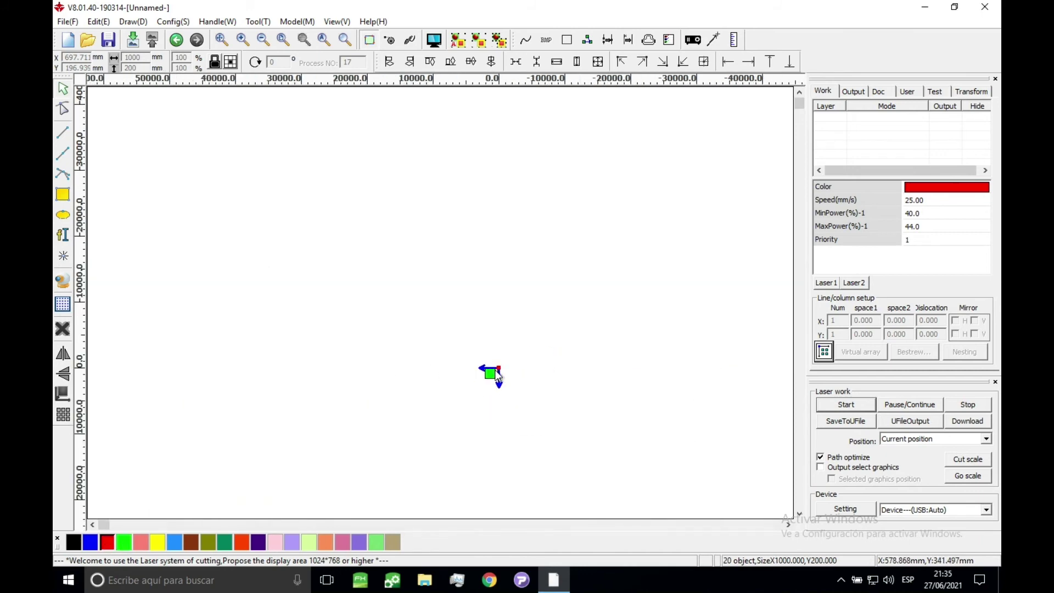
{"action": "left_click", "coordinate": [284, 39]}
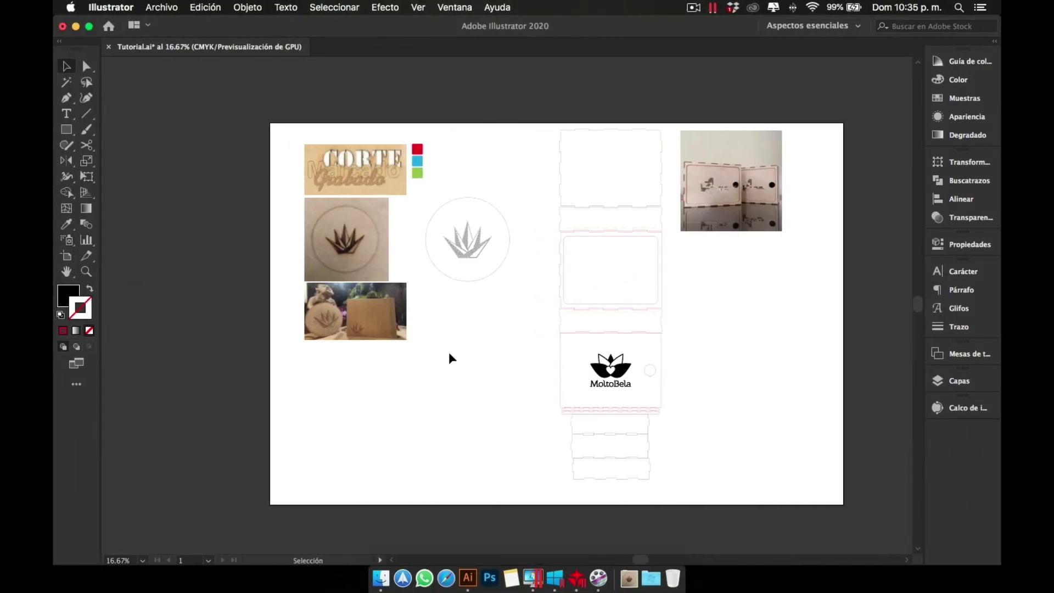
Step: Switch to Illustrator and examine the CORTE, Marcado and Grabado sample photo together with its red, blue and green colour squares
{"action": "key", "text": "z"}
{"action": "left_click_drag", "start_coordinate": [332, 148], "coordinate": [571, 299]}
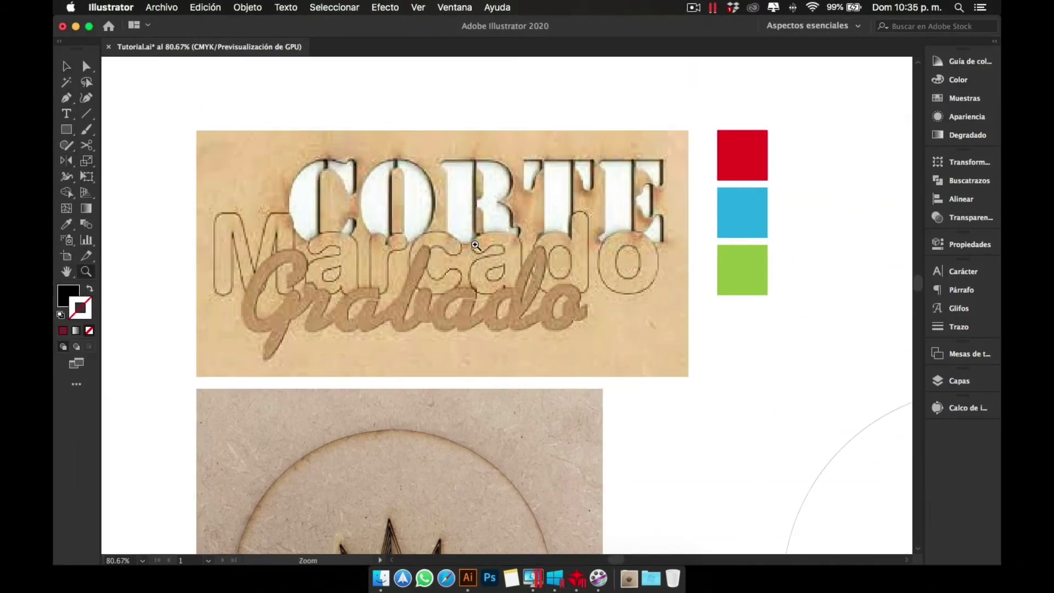
{"action": "left_click", "coordinate": [475, 245], "text": "alt"}
{"action": "left_click", "coordinate": [476, 245], "text": "alt"}
{"action": "scroll", "coordinate": [519, 135], "scroll_direction": "down", "scroll_amount": 2}
{"action": "key", "text": "v"}
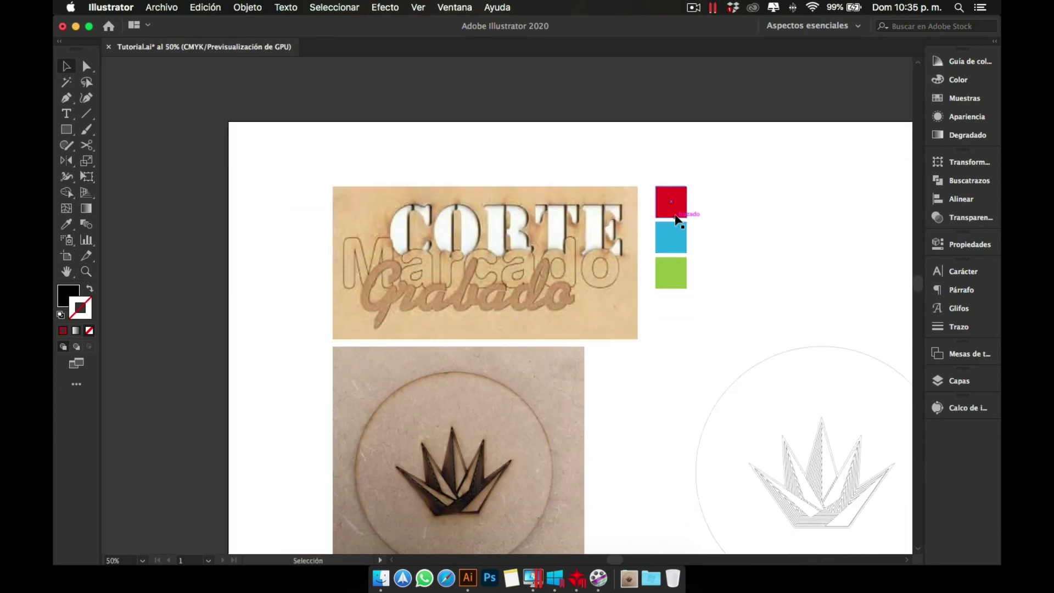
{"action": "left_click", "coordinate": [676, 219]}
{"action": "left_click", "coordinate": [574, 231]}
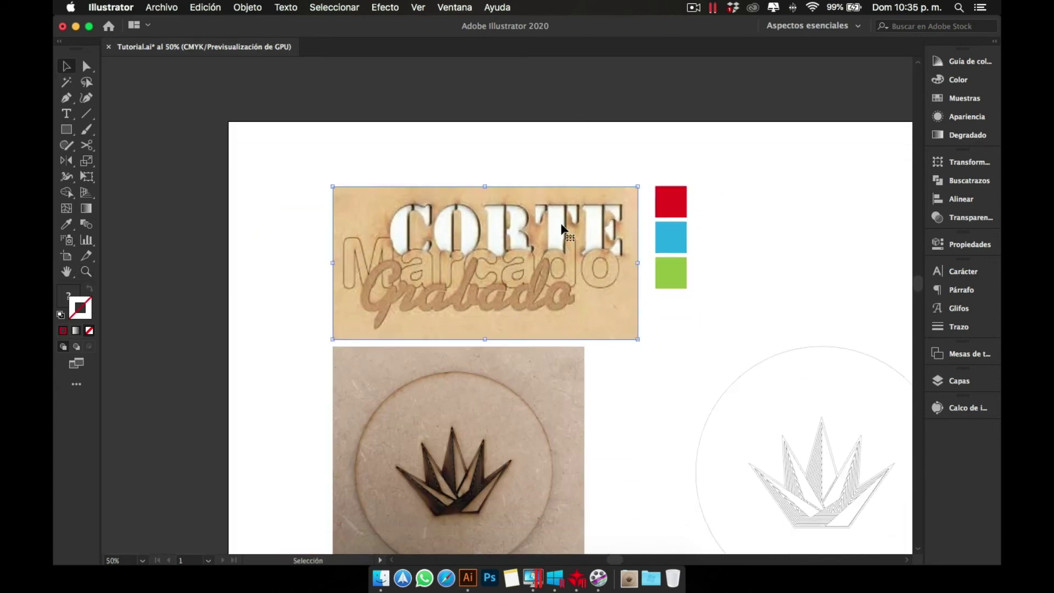
{"action": "left_click", "coordinate": [677, 245]}
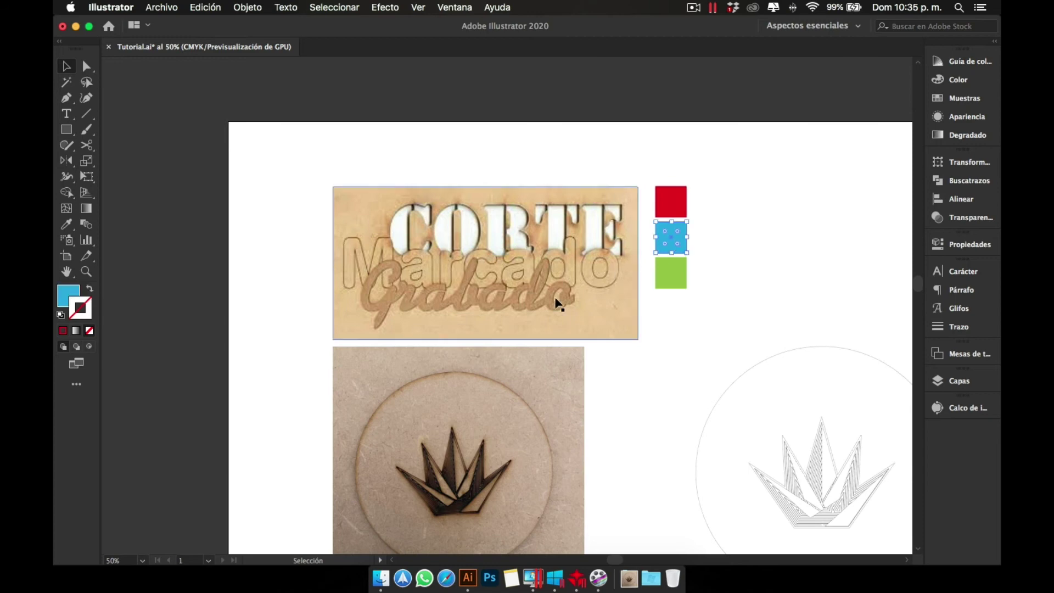
{"action": "left_click", "coordinate": [670, 275]}
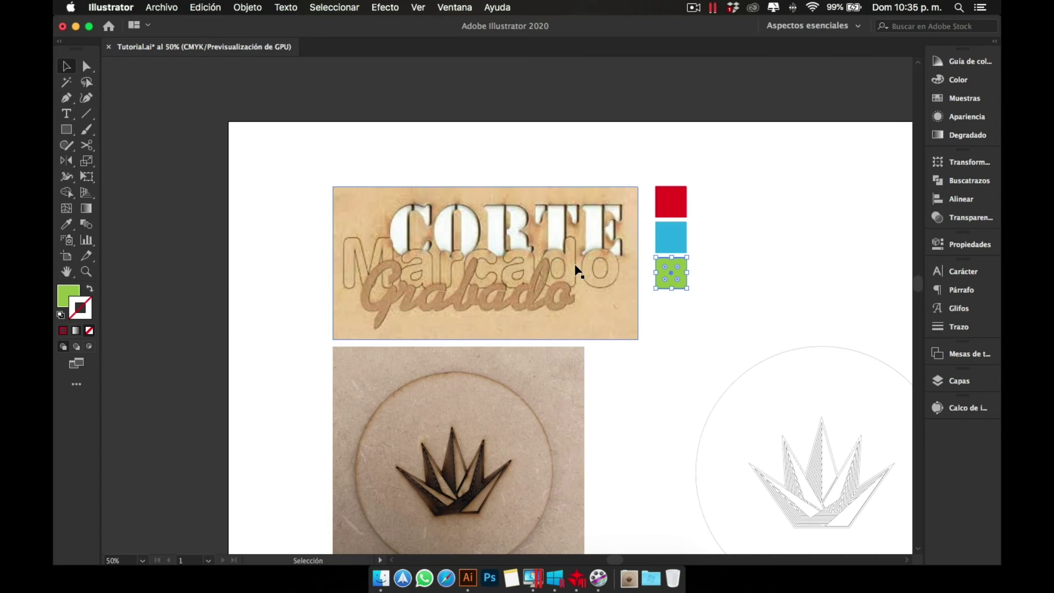
{"action": "left_click", "coordinate": [747, 302]}
Step: Examine the photo of the round board with the line-filled plant logo up close
{"action": "scroll", "coordinate": [706, 388], "scroll_direction": "down", "scroll_amount": 3}
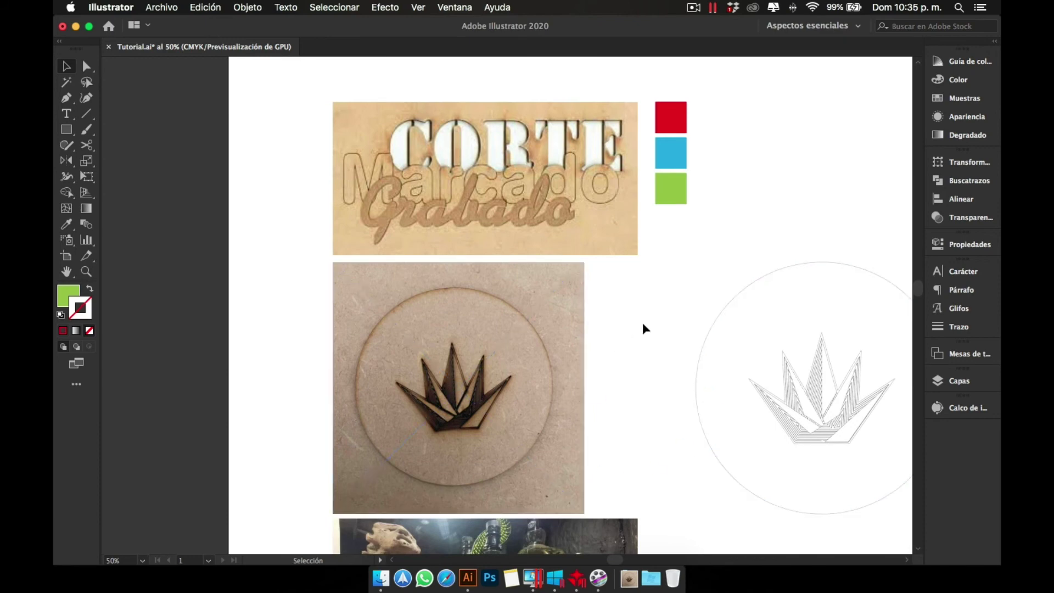
{"action": "scroll", "coordinate": [670, 308], "scroll_direction": "down", "scroll_amount": 1}
{"action": "scroll", "coordinate": [600, 313], "scroll_direction": "right", "scroll_amount": 2}
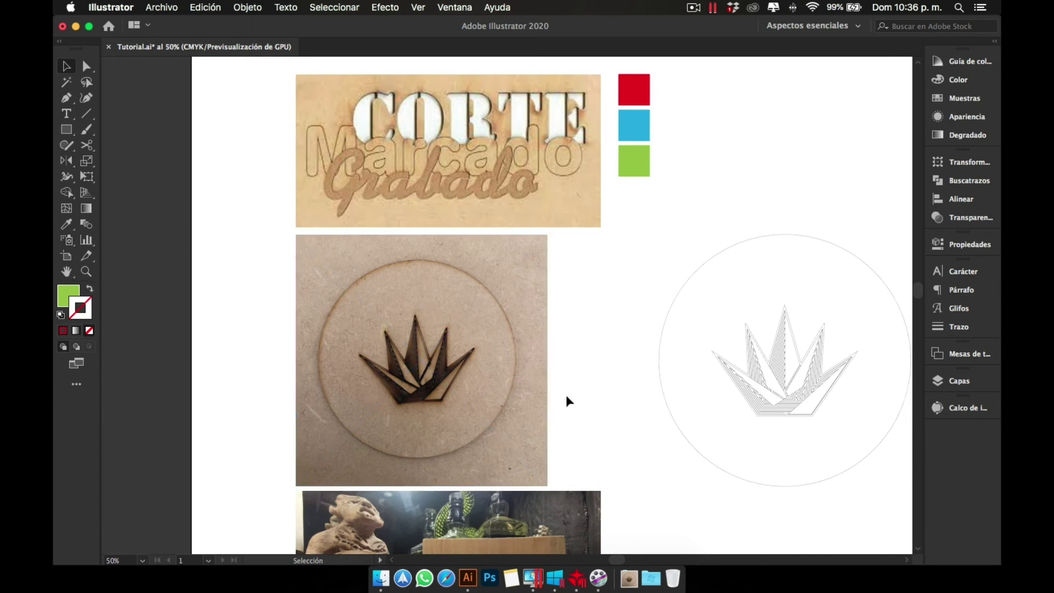
{"action": "left_click", "coordinate": [423, 373]}
{"action": "left_click", "coordinate": [423, 374]}
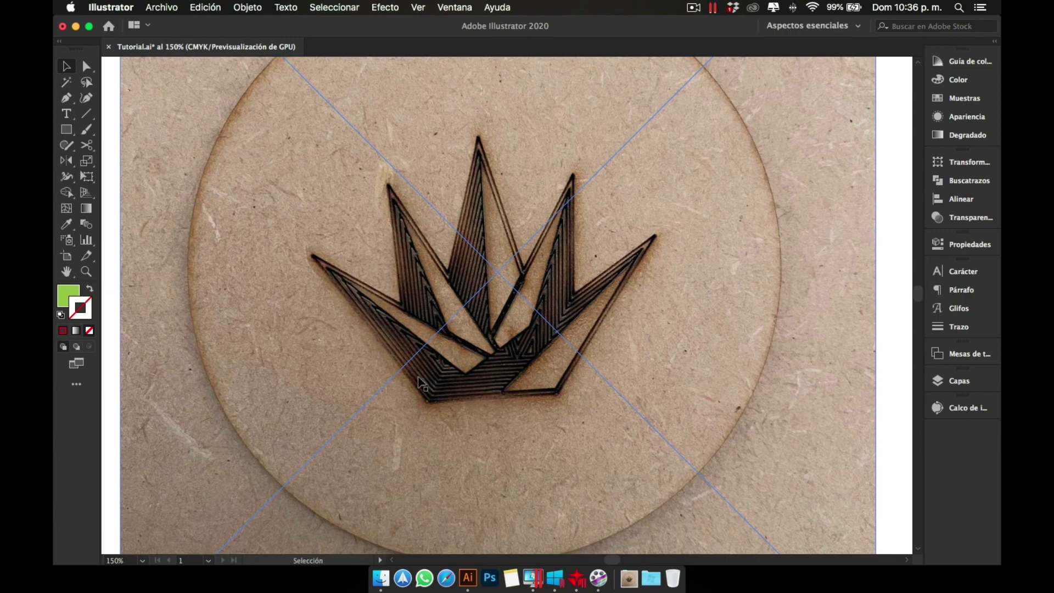
{"action": "key", "text": "z"}
{"action": "left_click", "coordinate": [532, 257], "text": "alt"}
{"action": "left_click", "coordinate": [556, 332], "text": "alt"}
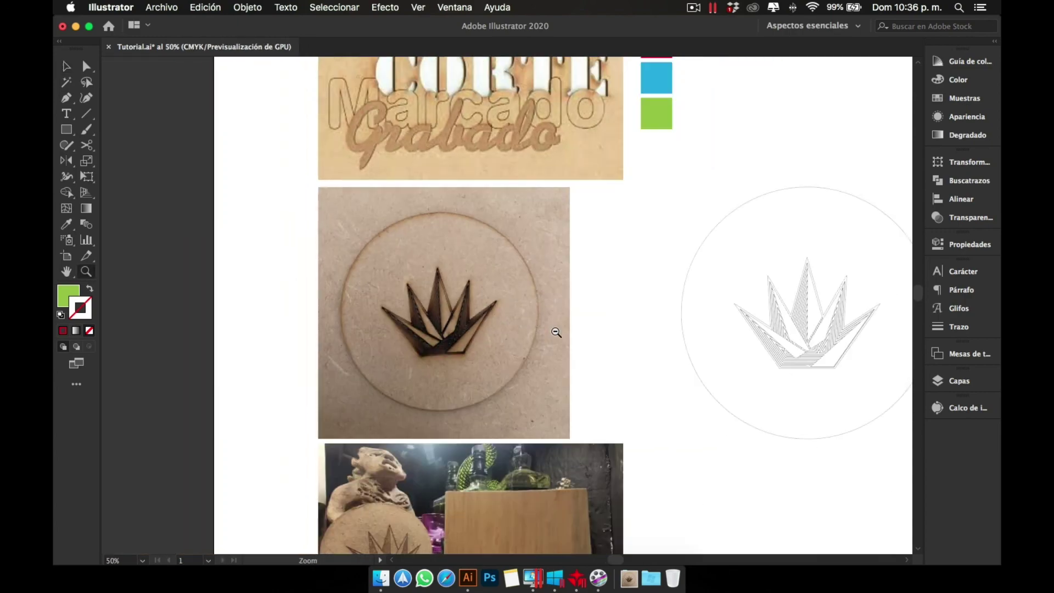
Step: Inspect the photo of the engraved wooden disc and block up close, comparing the logos on both pieces
{"action": "left_click", "coordinate": [502, 344], "text": "alt"}
{"action": "left_click", "coordinate": [488, 391]}
{"action": "left_click", "coordinate": [530, 278]}
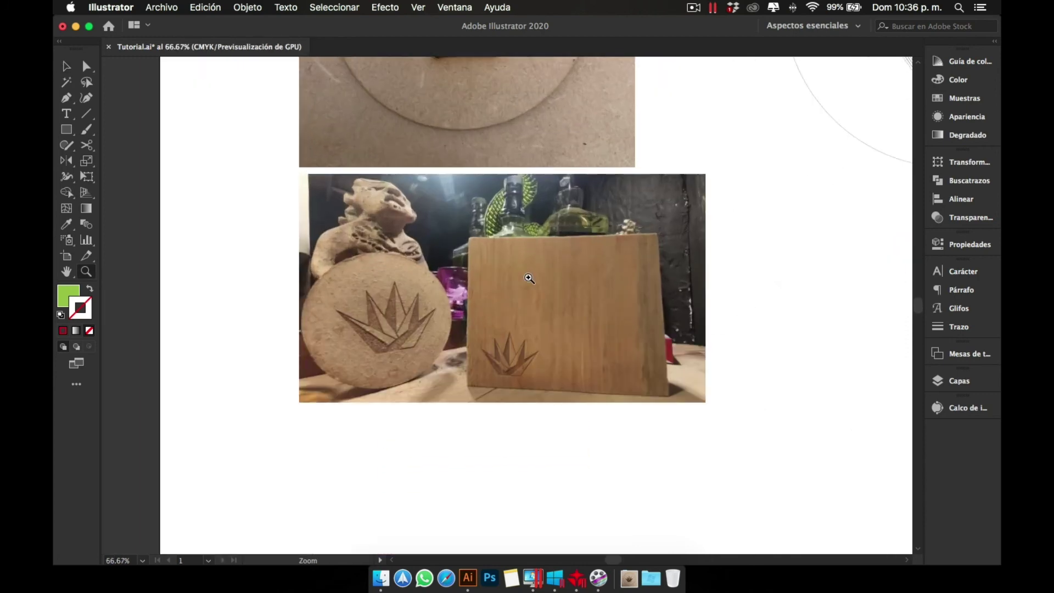
{"action": "key", "text": "v"}
{"action": "left_click", "coordinate": [405, 352]}
{"action": "key", "text": "super+equal"}
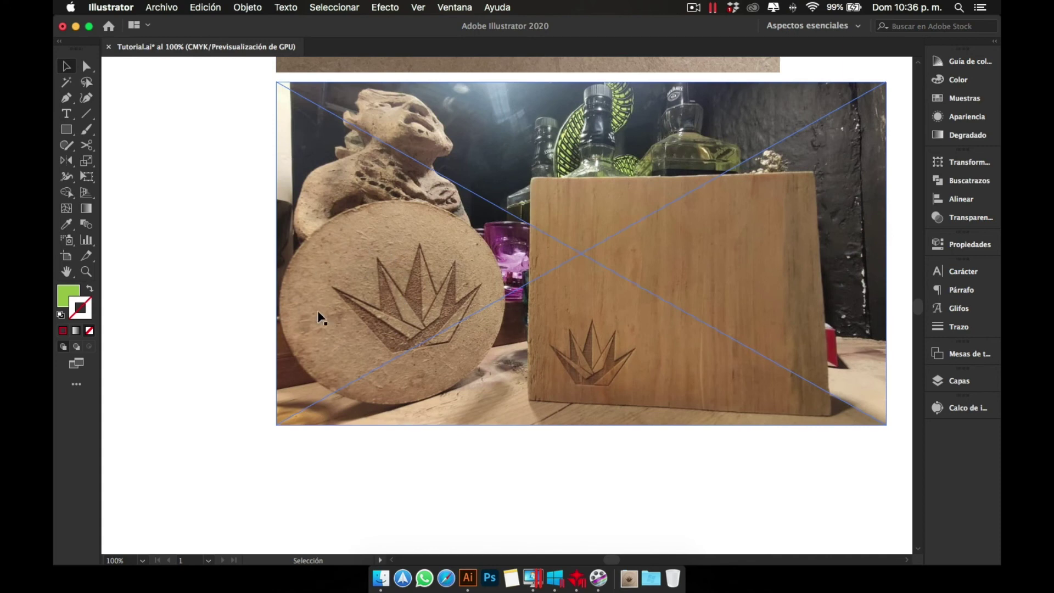
{"action": "left_click", "coordinate": [544, 444]}
{"action": "left_click", "coordinate": [588, 355]}
{"action": "key", "text": "z"}
{"action": "left_click", "coordinate": [551, 304], "text": "alt"}
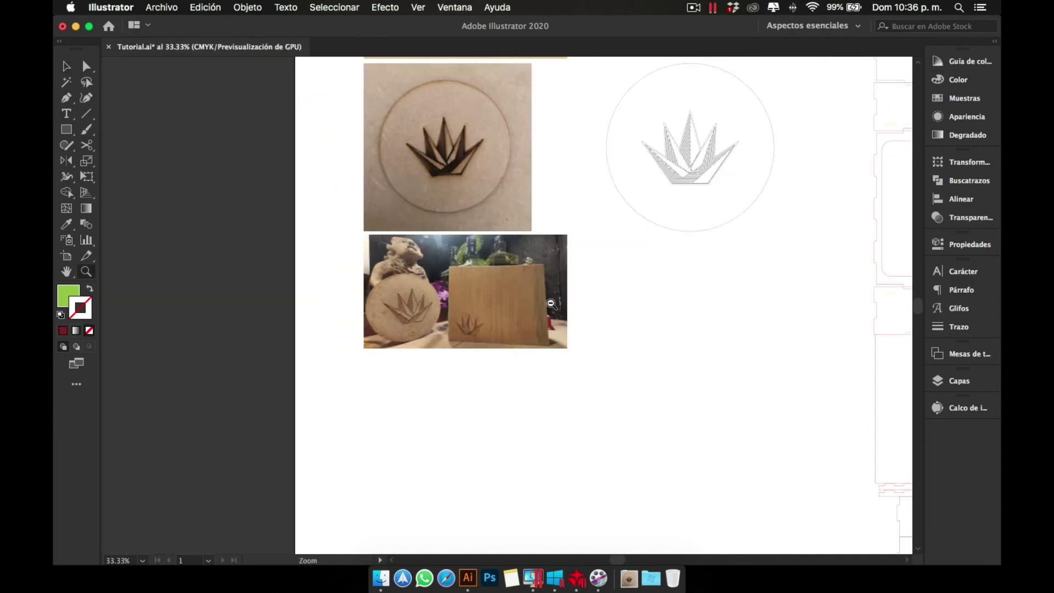
{"action": "left_click", "coordinate": [586, 339], "text": "alt"}
{"action": "left_click", "coordinate": [586, 339], "text": "alt"}
{"action": "key", "text": "v"}
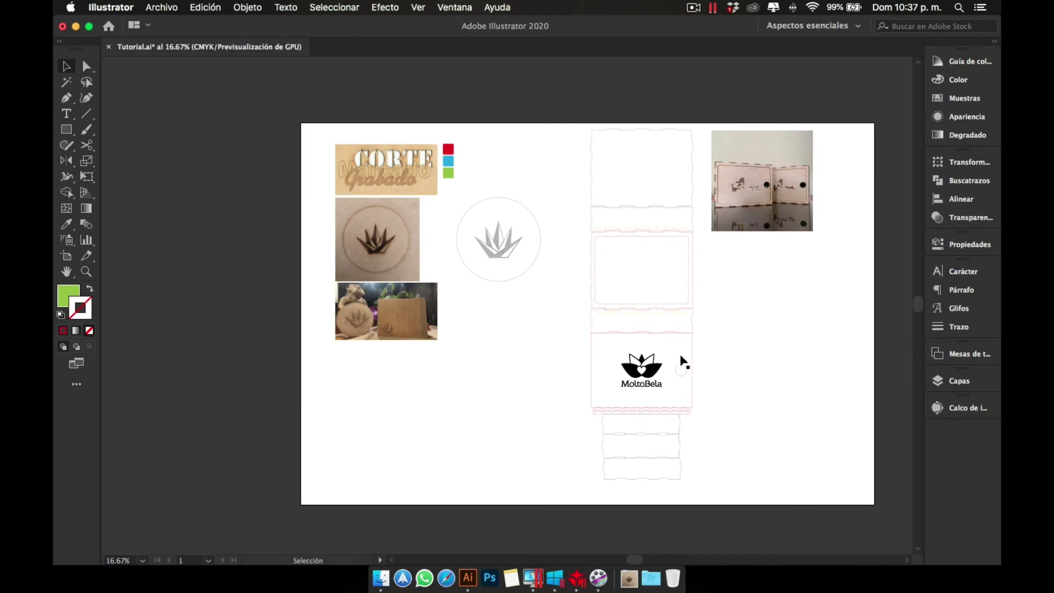
Step: Examine the photo of the two assembled laser-cut boxes next to the box template
{"action": "key", "text": "z"}
{"action": "left_click", "coordinate": [737, 190]}
{"action": "left_click", "coordinate": [737, 189]}
{"action": "left_click", "coordinate": [373, 427]}
{"action": "left_click", "coordinate": [372, 428]}
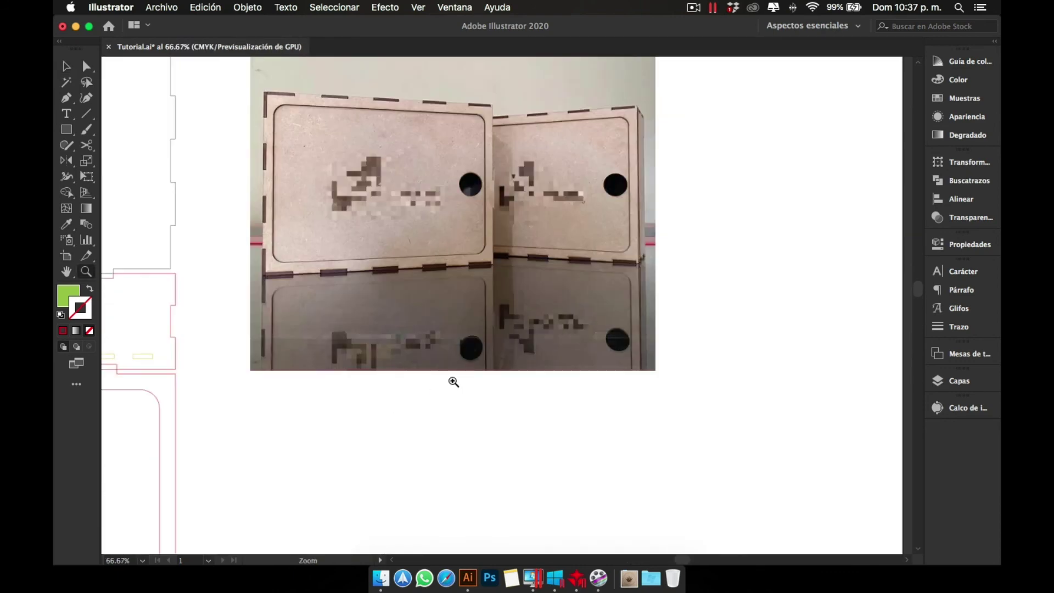
{"action": "scroll", "coordinate": [508, 321], "scroll_direction": "down", "scroll_amount": 10, "text": "alt"}
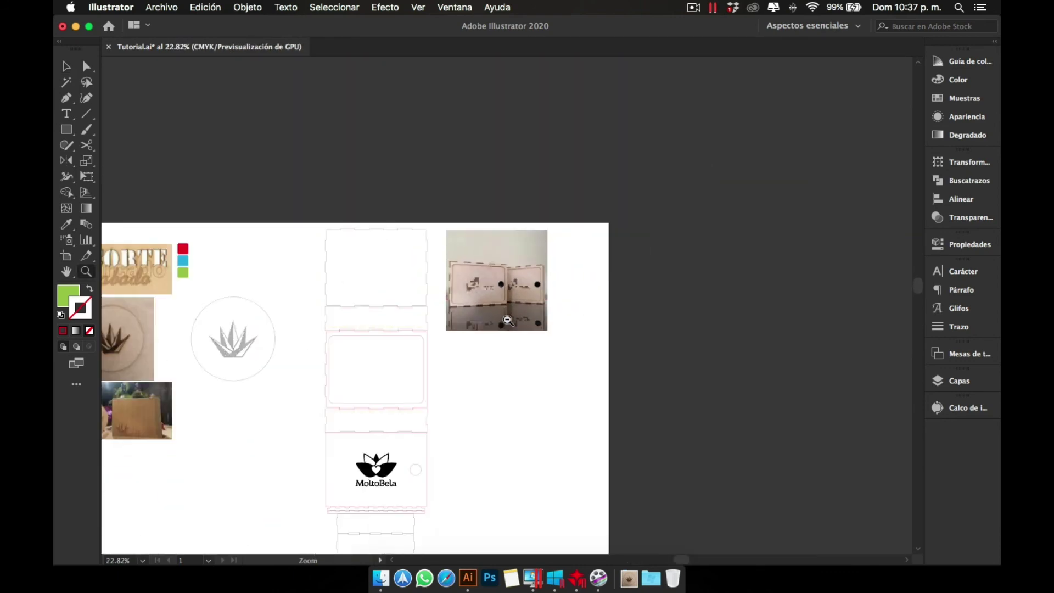
{"action": "scroll", "coordinate": [509, 321], "scroll_direction": "down", "scroll_amount": 3}
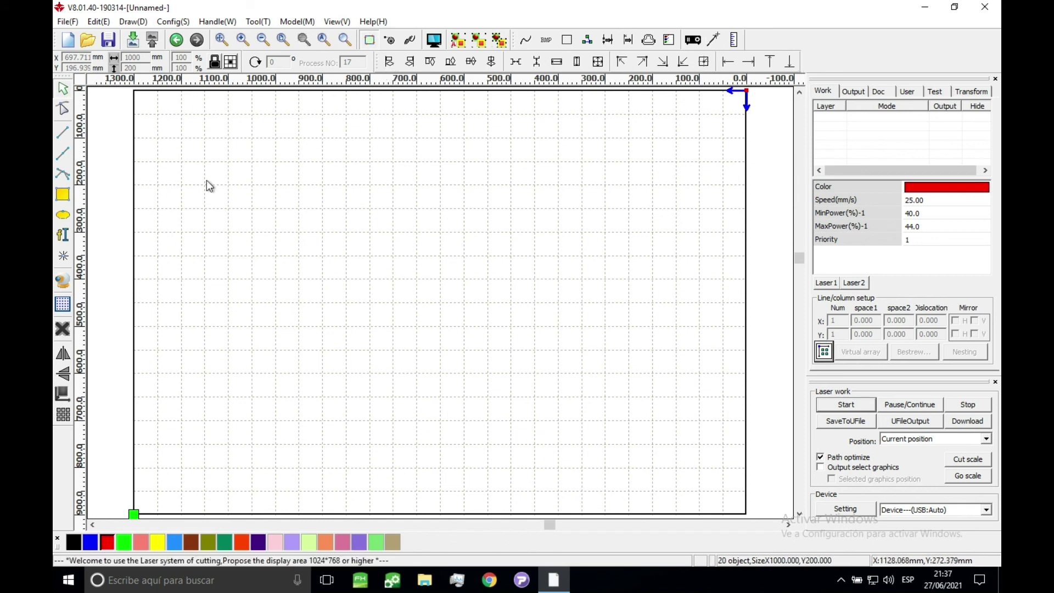
Step: Switch to RDWorks and draw a rectangle about 108 mm wide and a circle about 96 by 101 mm diagonally below it
{"action": "left_click", "coordinate": [63, 195]}
{"action": "left_click_drag", "start_coordinate": [259, 162], "coordinate": [311, 215]}
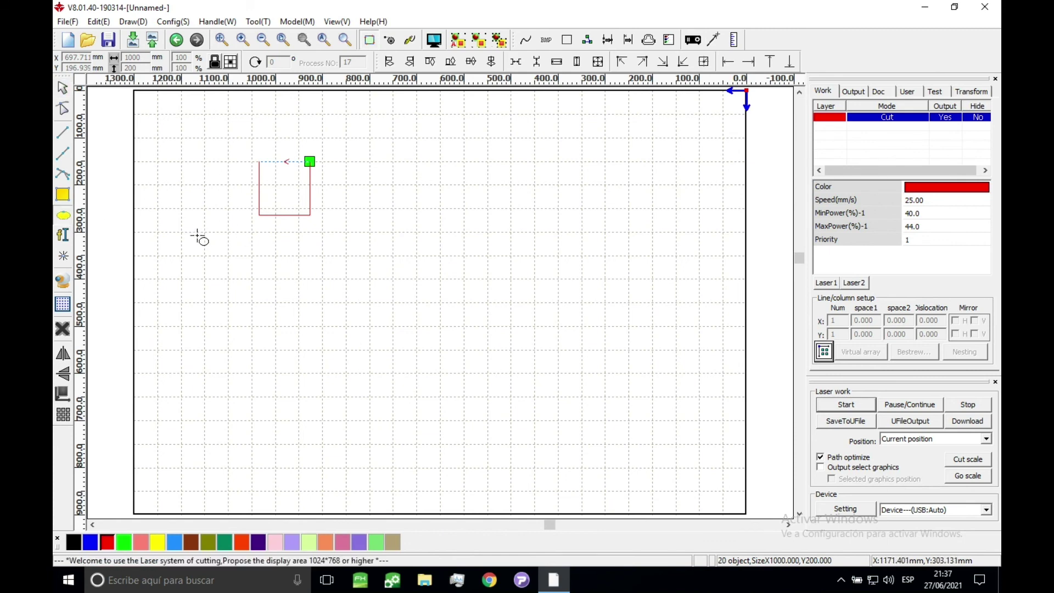
{"action": "left_click_drag", "start_coordinate": [197, 234], "coordinate": [240, 282]}
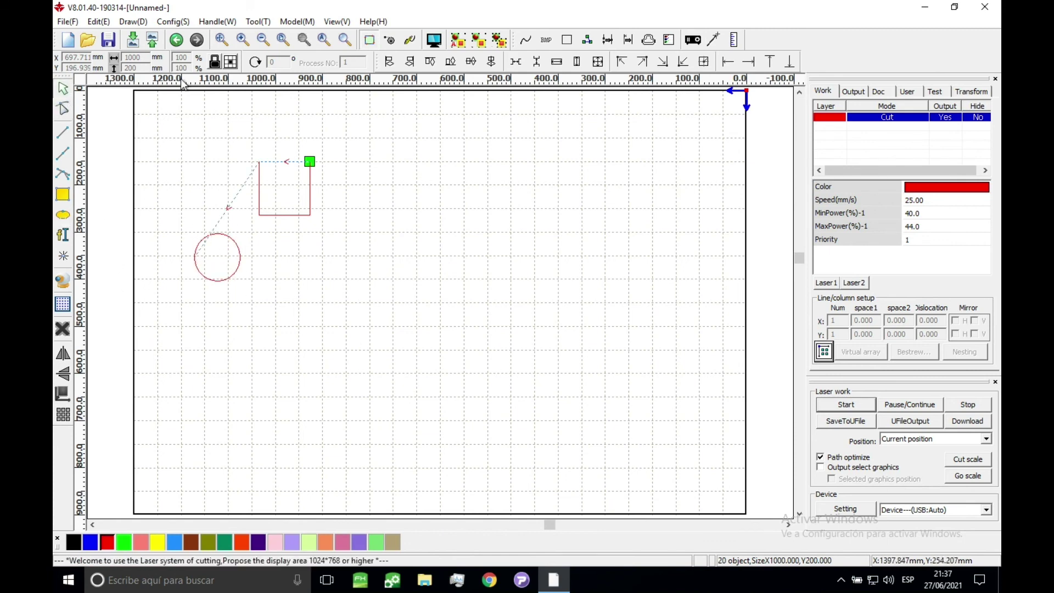
Step: Hide the cutting path display, and align the left edges of the rectangle and the circle
{"action": "left_click", "coordinate": [369, 42]}
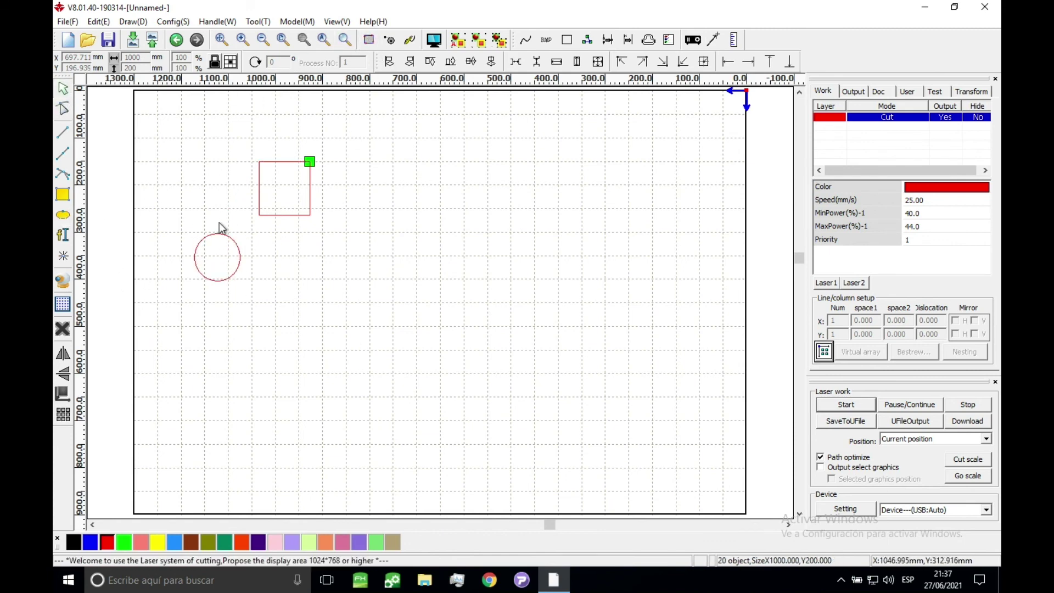
{"action": "left_click_drag", "start_coordinate": [170, 131], "coordinate": [364, 325]}
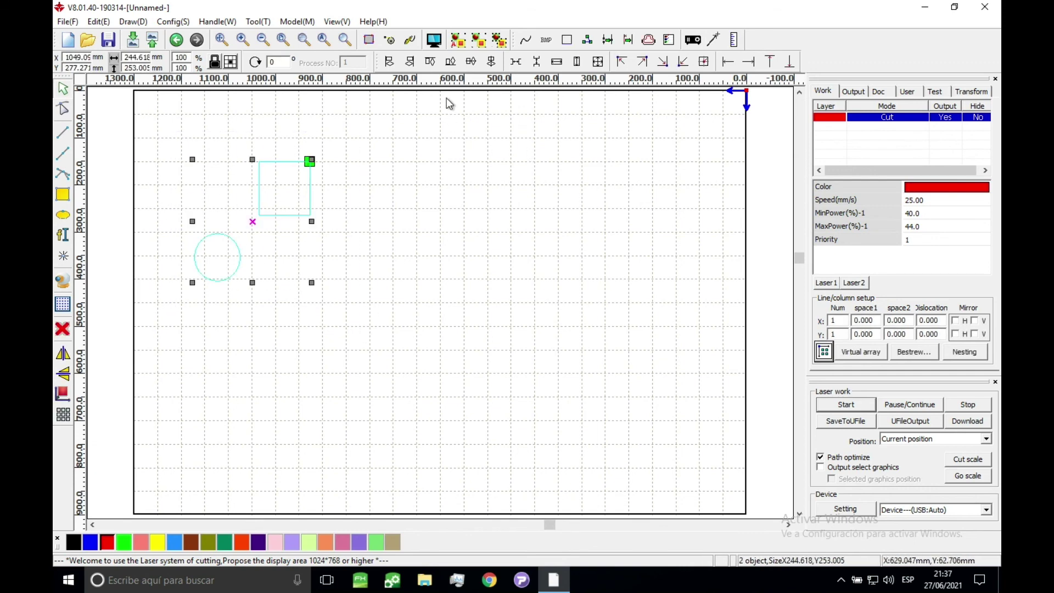
{"action": "left_click", "coordinate": [389, 61]}
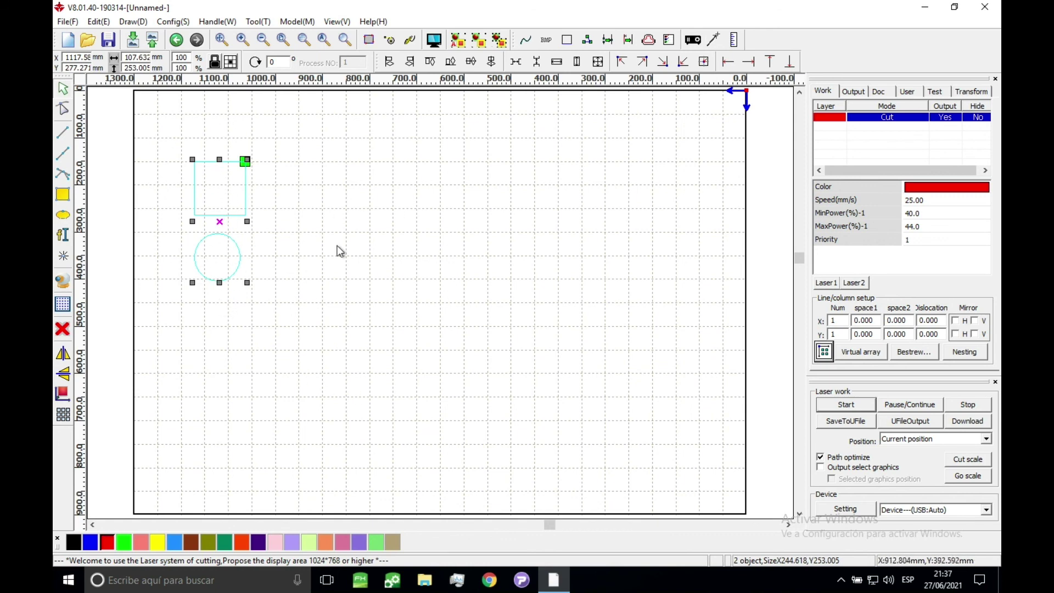
{"action": "left_click", "coordinate": [368, 176]}
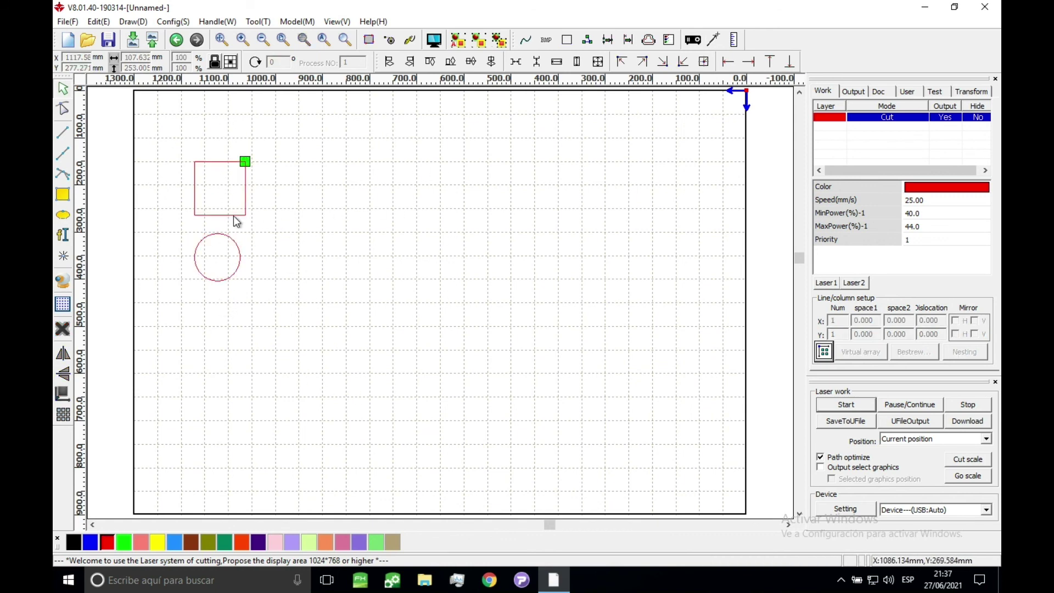
Step: Move the rectangle to the right of the circle, and apply right alignment to both shapes
{"action": "left_click", "coordinate": [232, 216]}
{"action": "left_click_drag", "start_coordinate": [188, 137], "coordinate": [404, 307]}
{"action": "left_click", "coordinate": [216, 184]}
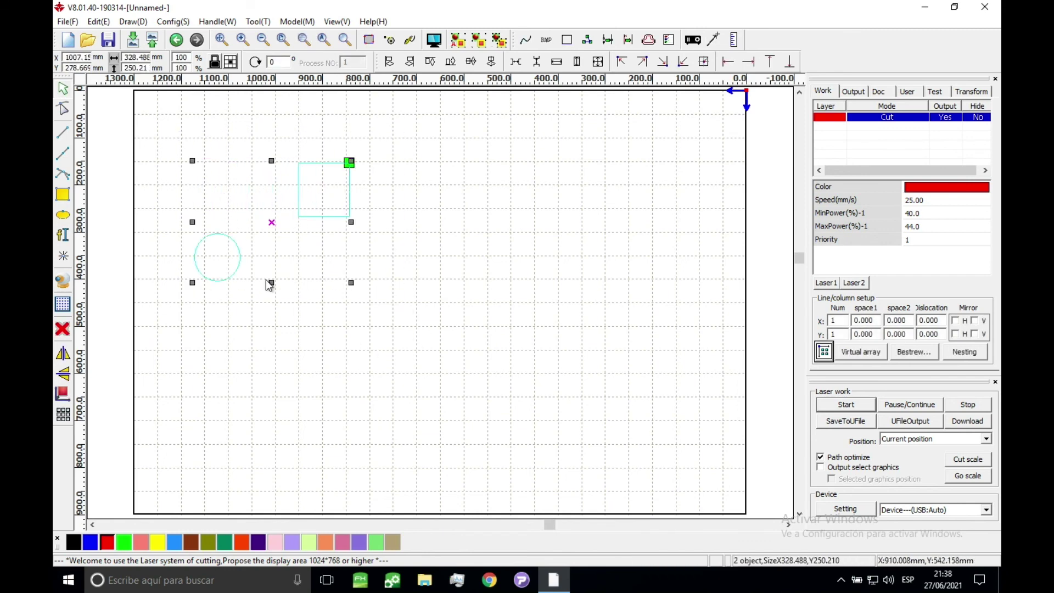
{"action": "left_click", "coordinate": [413, 66]}
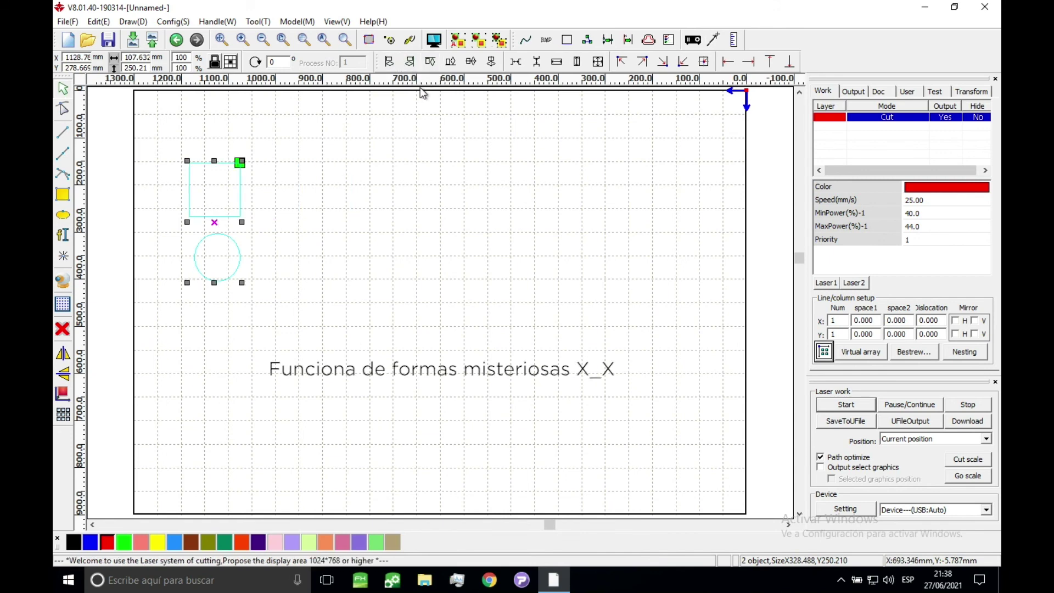
Step: Undo the right alignment, and apply it again to the rectangle and the circle
{"action": "key", "text": "ctrl+z"}
{"action": "left_click_drag", "start_coordinate": [174, 136], "coordinate": [424, 326]}
{"action": "left_click", "coordinate": [413, 64]}
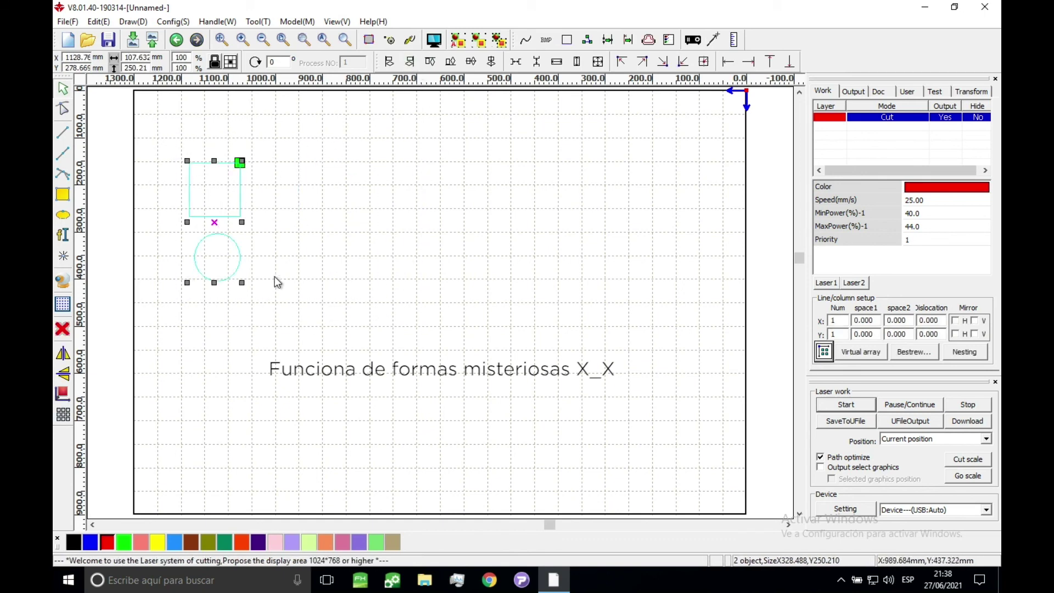
Step: Move the circle by hand slightly up and to the left, about 7 mm sideways and 11 mm upward
{"action": "left_click", "coordinate": [142, 240]}
{"action": "left_click", "coordinate": [205, 239]}
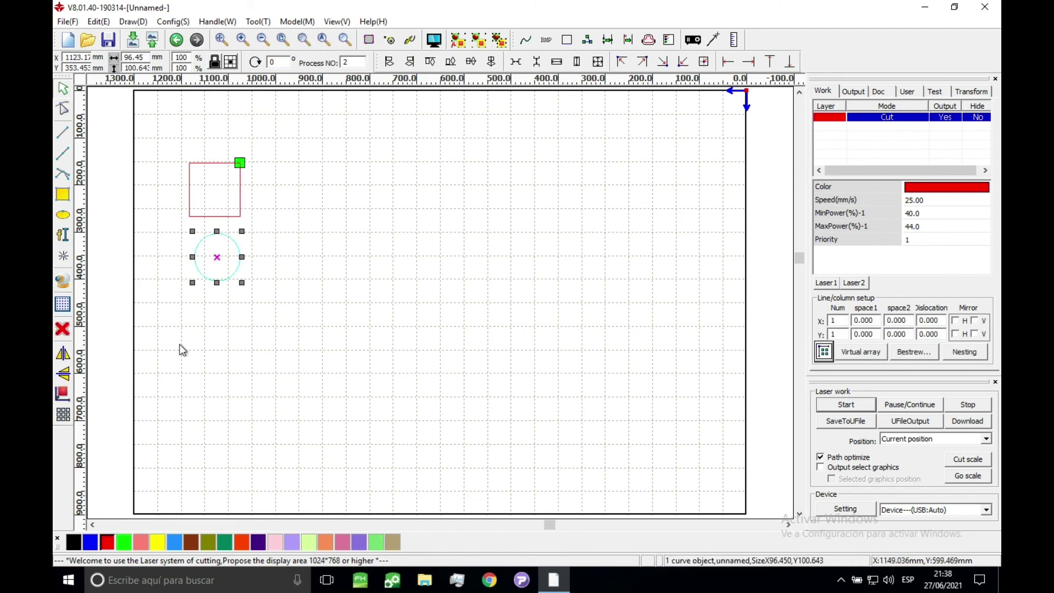
{"action": "left_click_drag", "start_coordinate": [217, 257], "coordinate": [213, 252]}
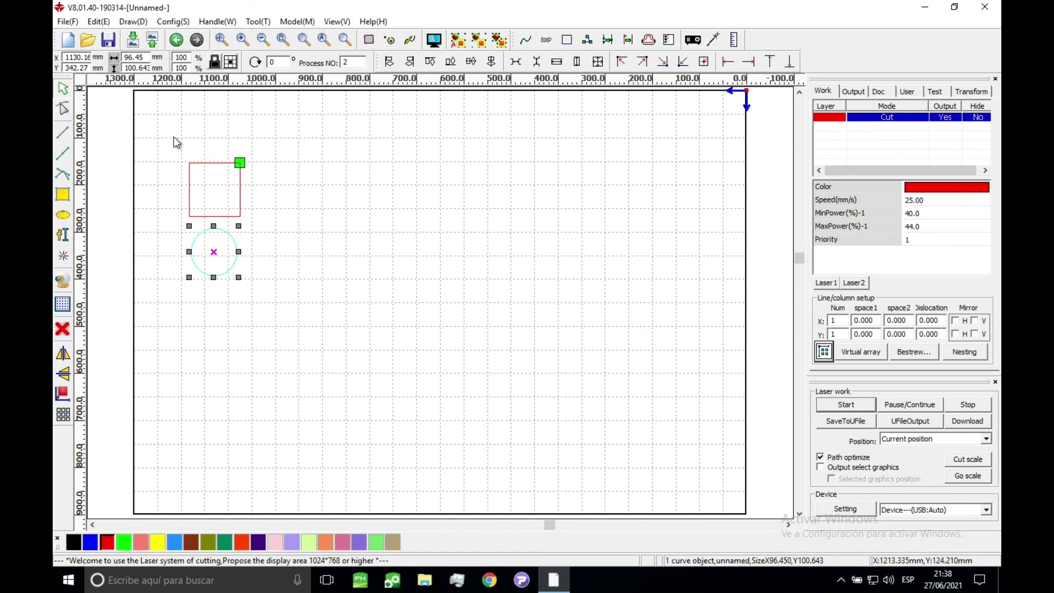
Step: Place the circle in the top-left, bottom-left, bottom-right and top-right corners of the work area in turn, and finally at its centre
{"action": "left_click", "coordinate": [622, 62]}
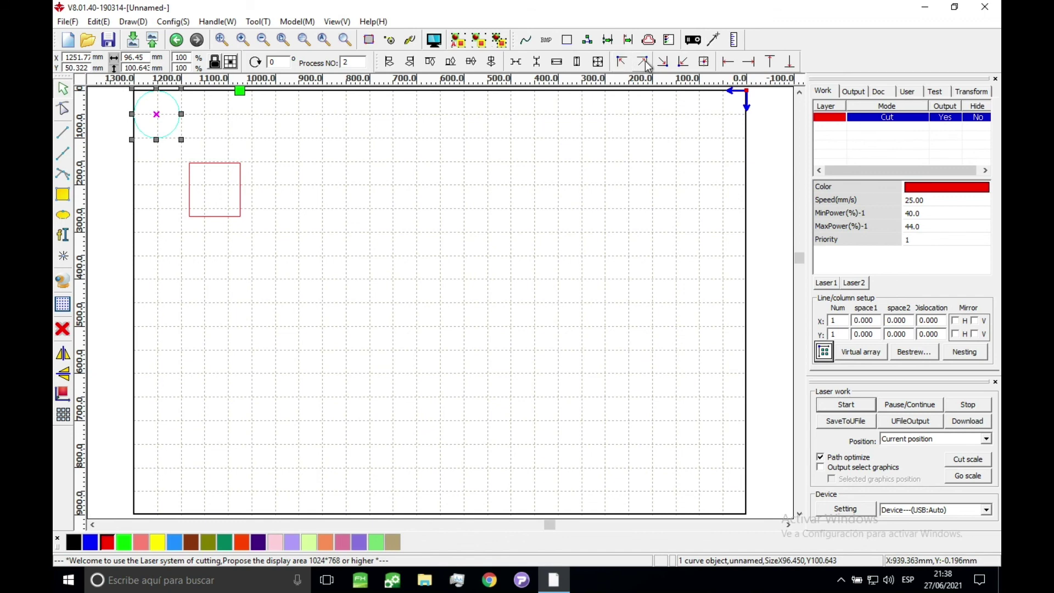
{"action": "left_click", "coordinate": [682, 63]}
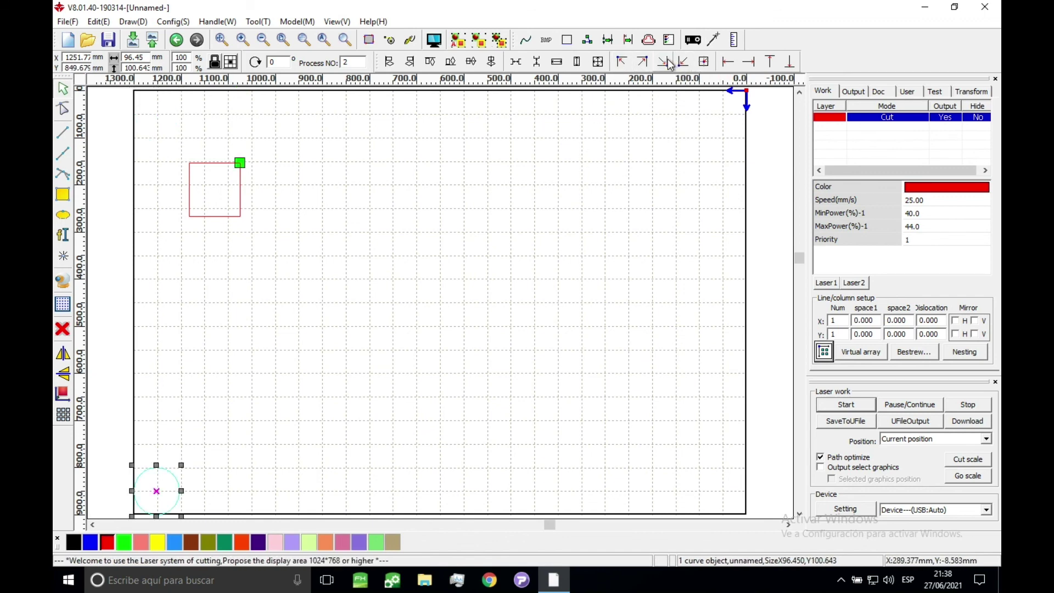
{"action": "left_click", "coordinate": [663, 62]}
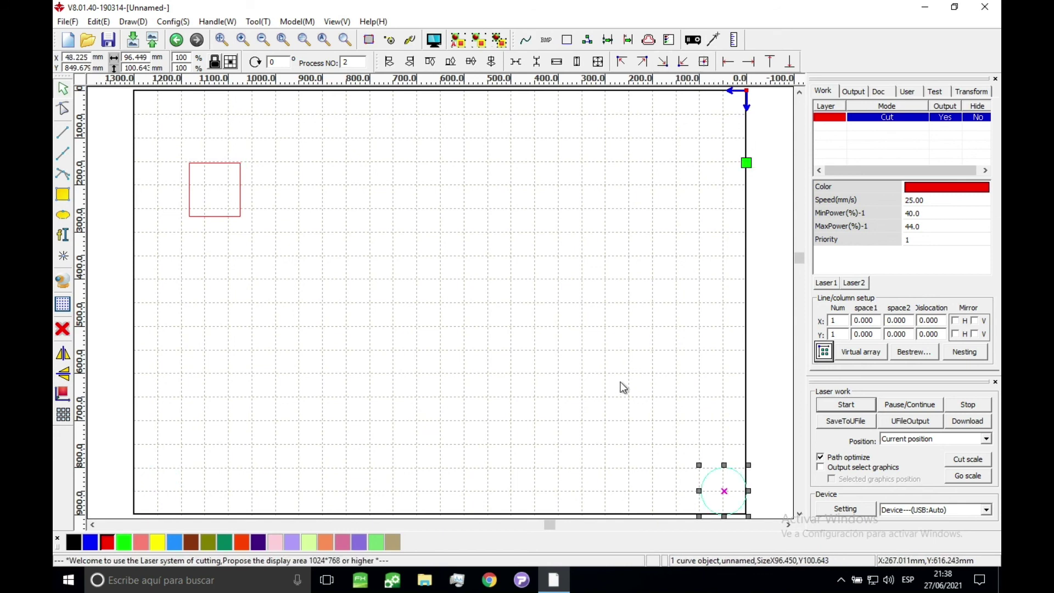
{"action": "left_click", "coordinate": [642, 62]}
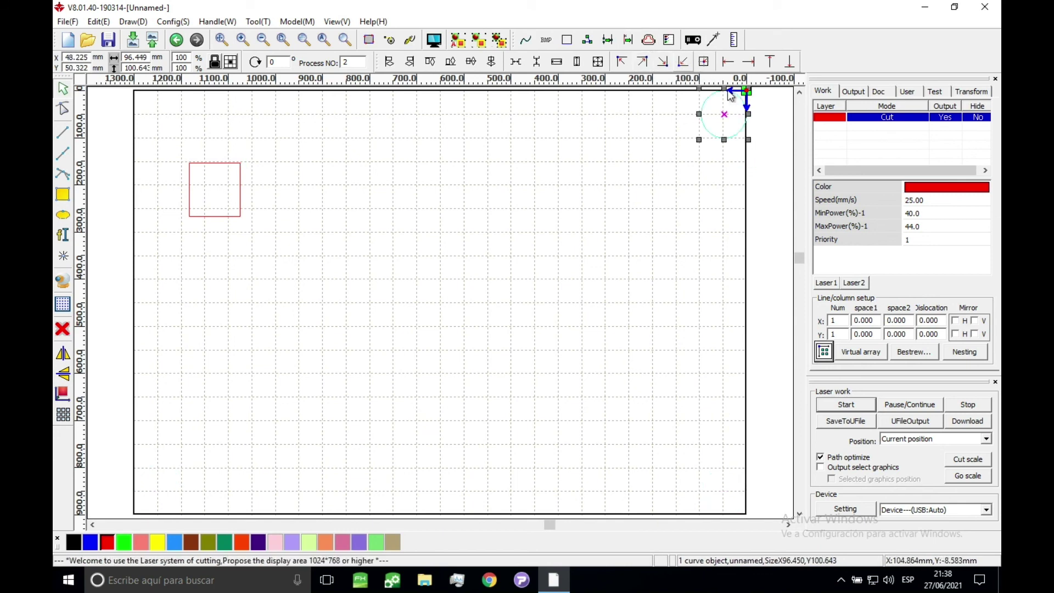
{"action": "left_click", "coordinate": [705, 61]}
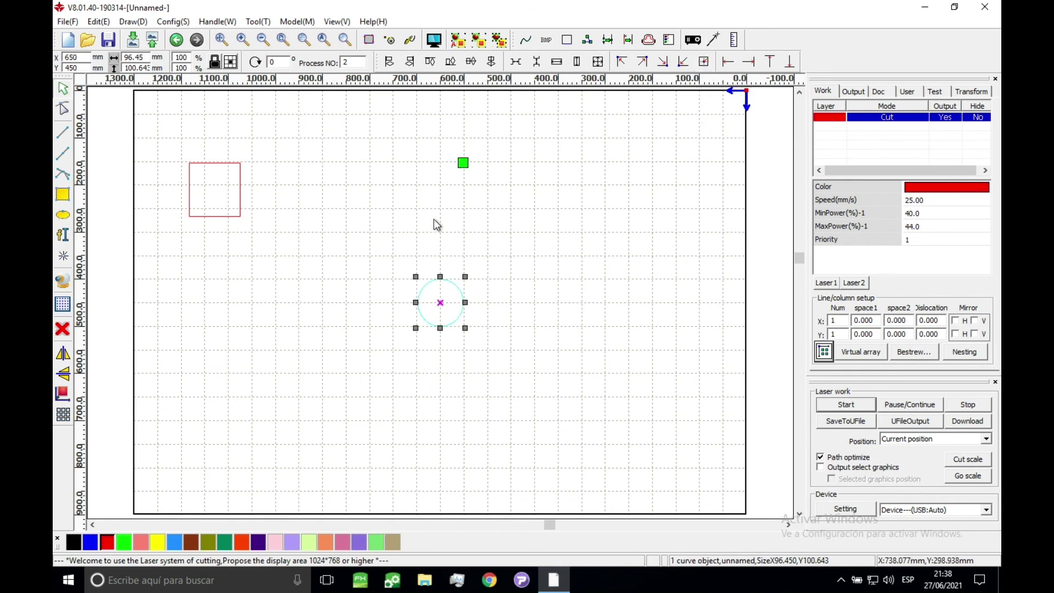
{"action": "left_click", "coordinate": [616, 328]}
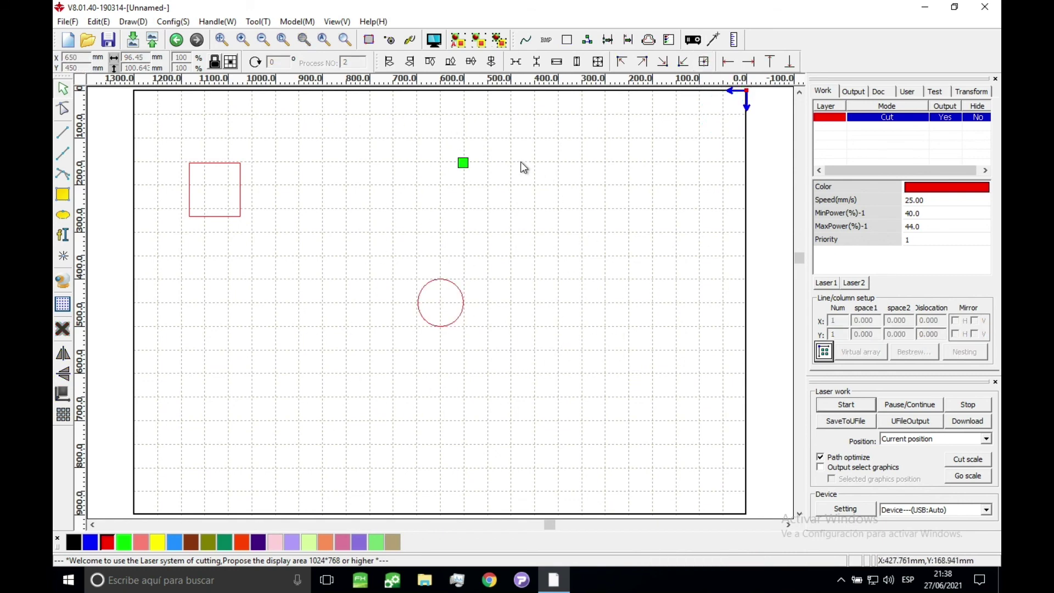